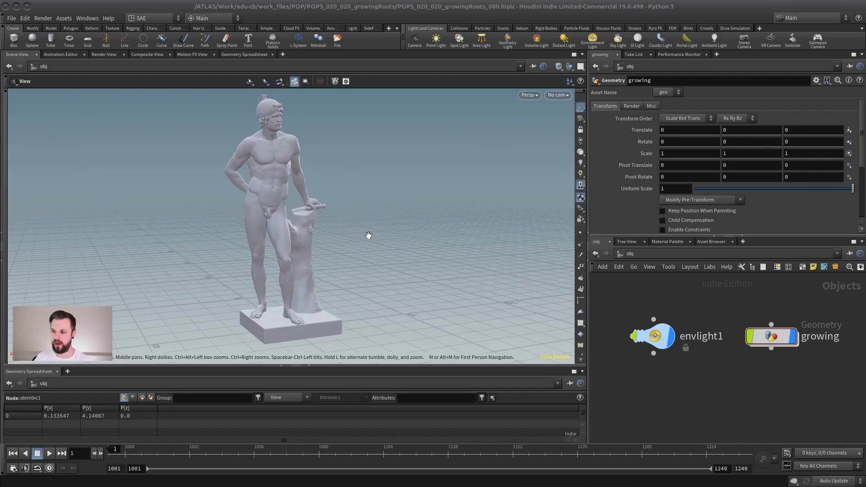
# - Open the network inside the growing geometry object and frame its Alembic statue node
pyautogui.moveTo(369, 235)
pyautogui.mouseDown()
pyautogui.moveTo(388, 240)
pyautogui.moveTo(368, 247)
pyautogui.mouseUp()
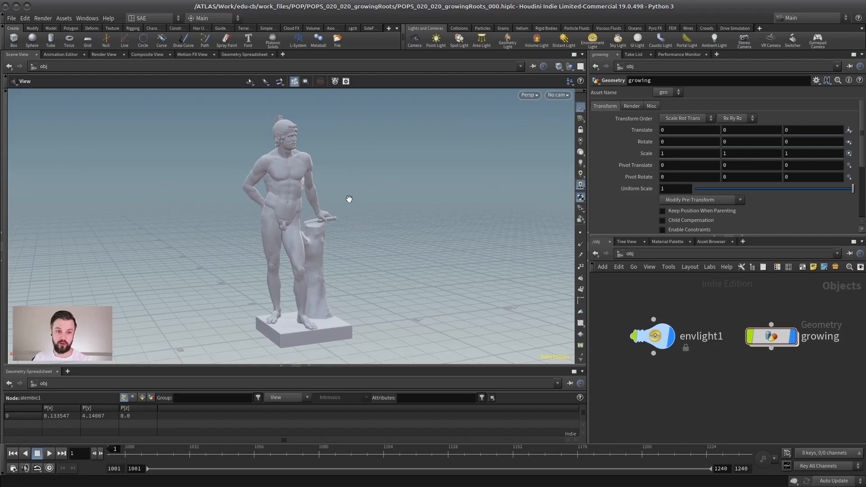
pyautogui.doubleClick(731, 337)
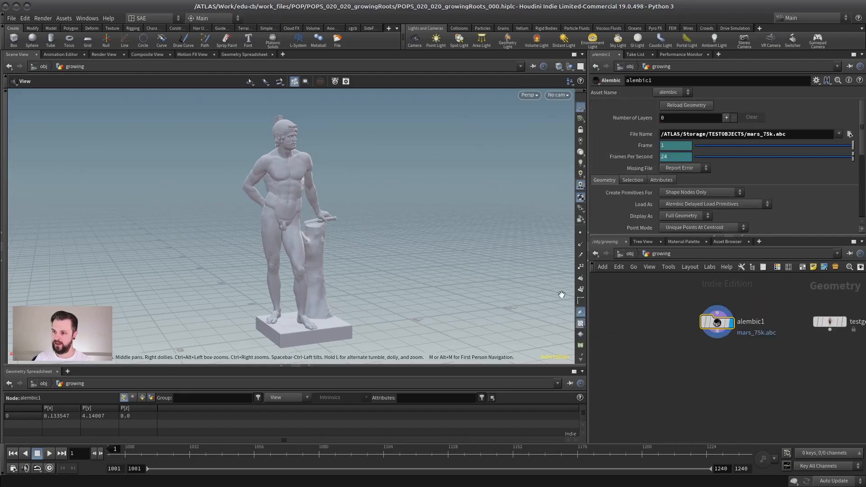
pyautogui.moveTo(561, 295); pyautogui.dragTo(321, 223)
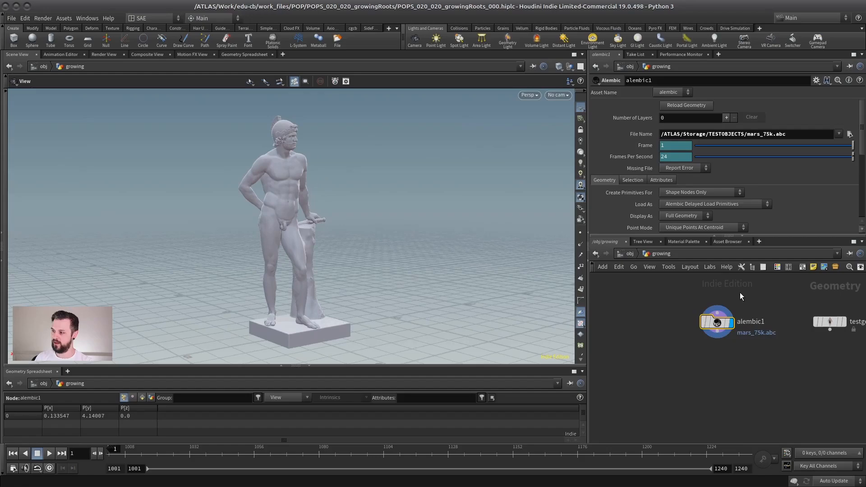
pyautogui.press('h')
pyautogui.moveTo(650, 373); pyautogui.dragTo(636, 360, button='middle')
pyautogui.moveTo(738, 344); pyautogui.dragTo(726, 334, button='middle')
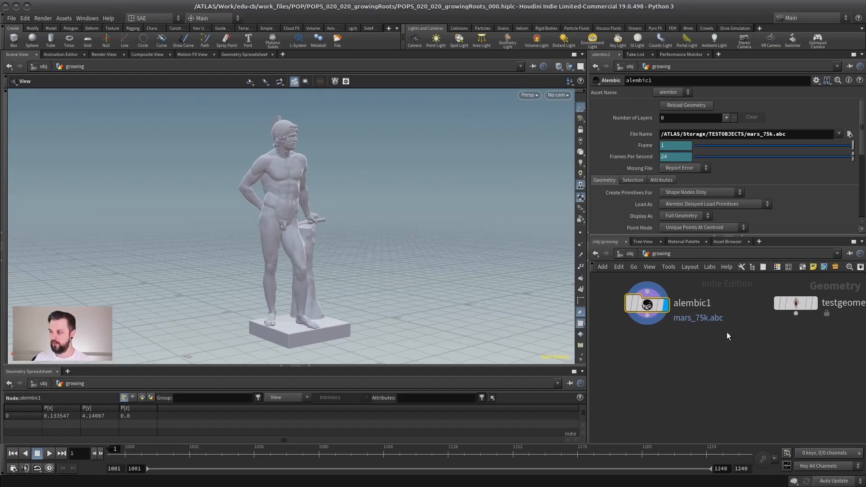
# - Display the test geometry as a template beside the statue for scale comparison and move its node slightly down
pyautogui.scroll(-1, 748, 301)
pyautogui.click(805, 305)
pyautogui.moveTo(792, 309); pyautogui.dragTo(787, 343)
pyautogui.moveTo(260, 272); pyautogui.dragTo(275, 248, button='middle')
# - Add a Transform node below alembic1, connect and display it, and set its Uniform Scale to 0.28
pyautogui.press('Tab')
pyautogui.write('tr')
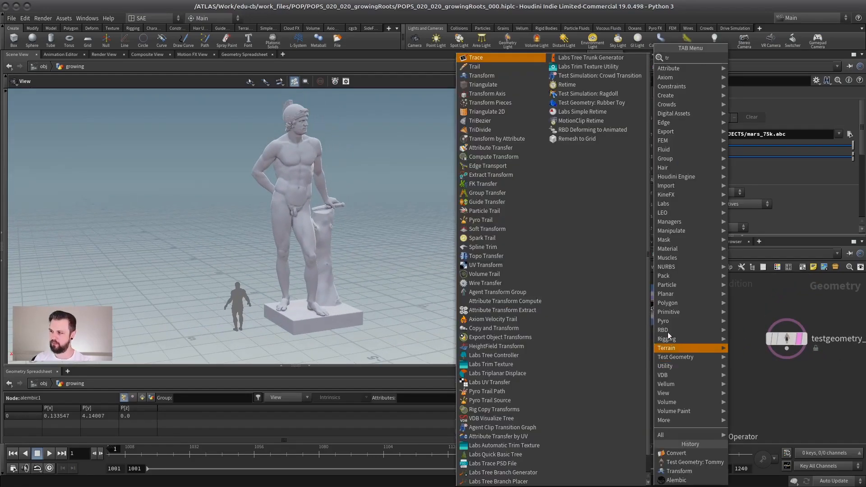
pyautogui.click(514, 76)
pyautogui.click(659, 356)
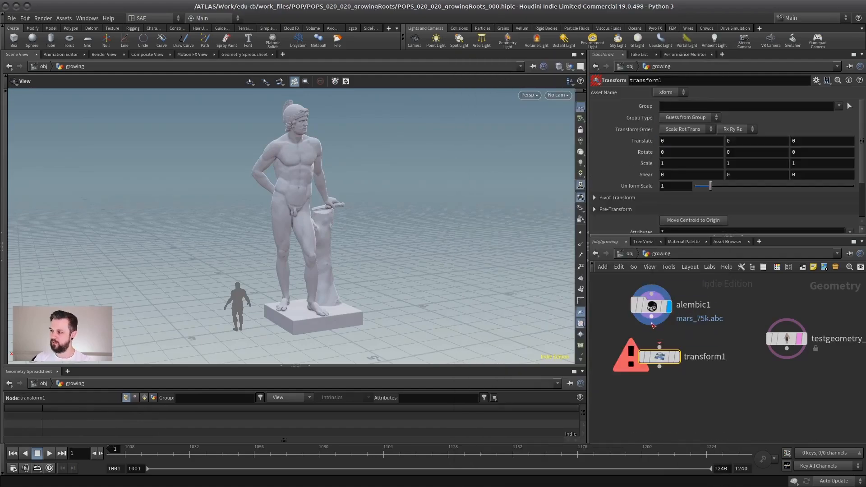
pyautogui.click(677, 360)
pyautogui.moveTo(710, 185); pyautogui.dragTo(699, 192)
pyautogui.scroll(6, 290, 293)
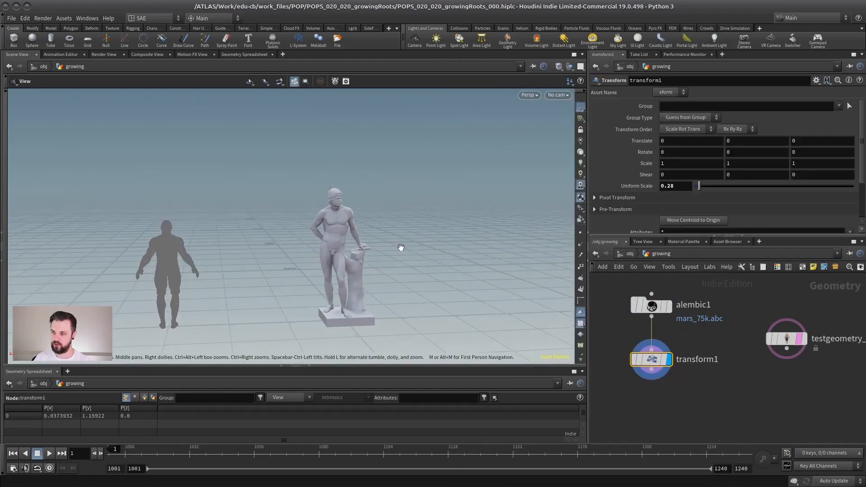
# - Delete the test geometry node used as the scale reference
pyautogui.moveTo(850, 298); pyautogui.dragTo(730, 355)
pyautogui.press('Delete')
pyautogui.moveTo(703, 353); pyautogui.dragTo(767, 330, button='middle')
# - Add a Convert node after transform1, display it, and inspect the converted polygon statue
pyautogui.moveTo(798, 314); pyautogui.dragTo(641, 353)
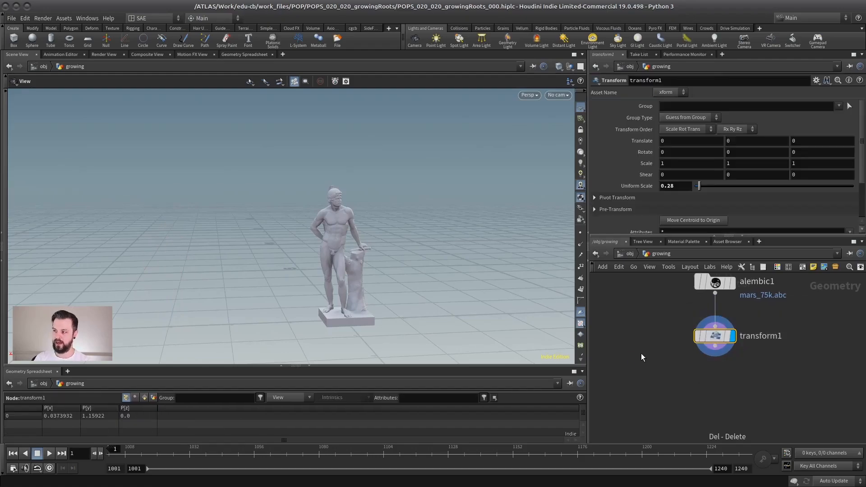
pyautogui.press('Tab')
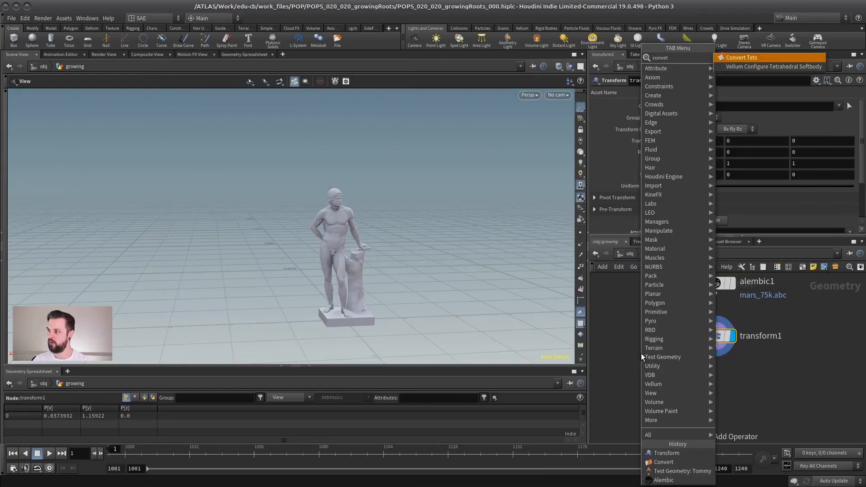
pyautogui.press('Escape')
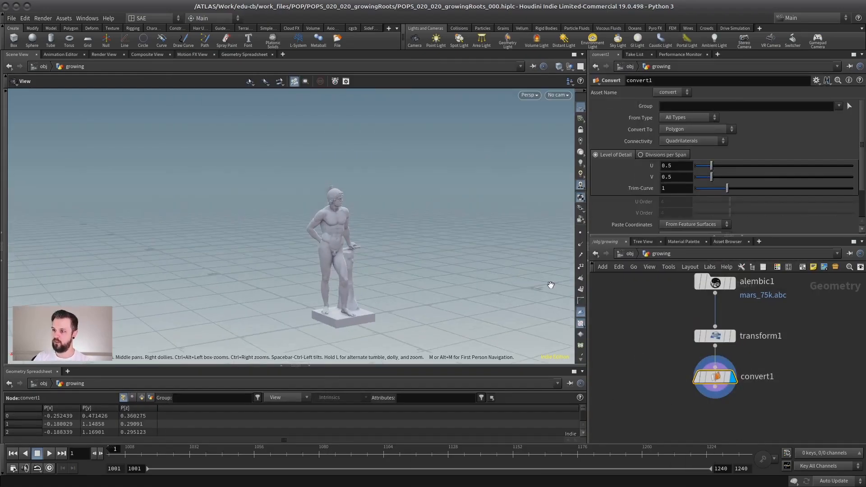
pyautogui.middleClick(707, 335)
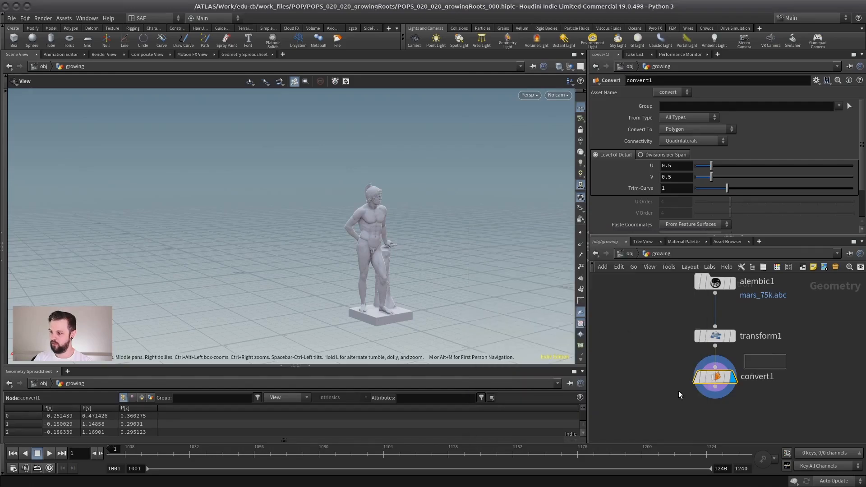
pyautogui.moveTo(386, 328); pyautogui.dragTo(280, 272)
pyautogui.moveTo(280, 272); pyautogui.dragTo(326, 263, button='right')
pyautogui.moveTo(326, 263); pyautogui.dragTo(312, 216)
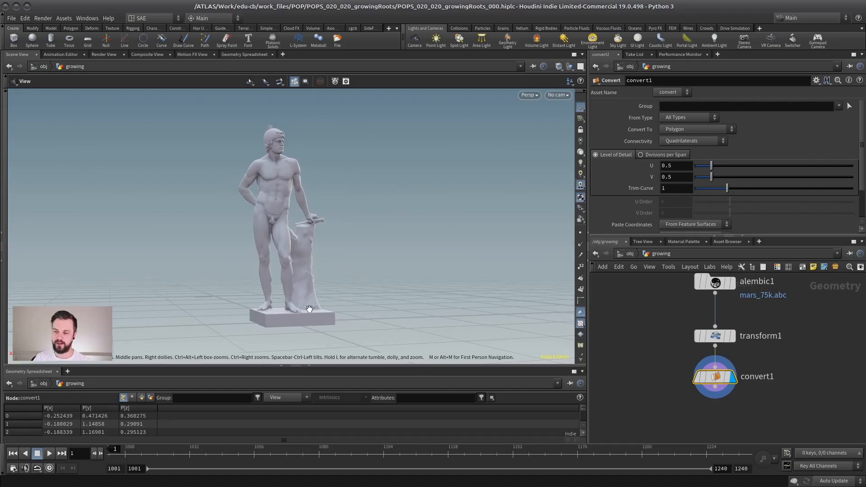
pyautogui.moveTo(313, 295); pyautogui.dragTo(284, 325)
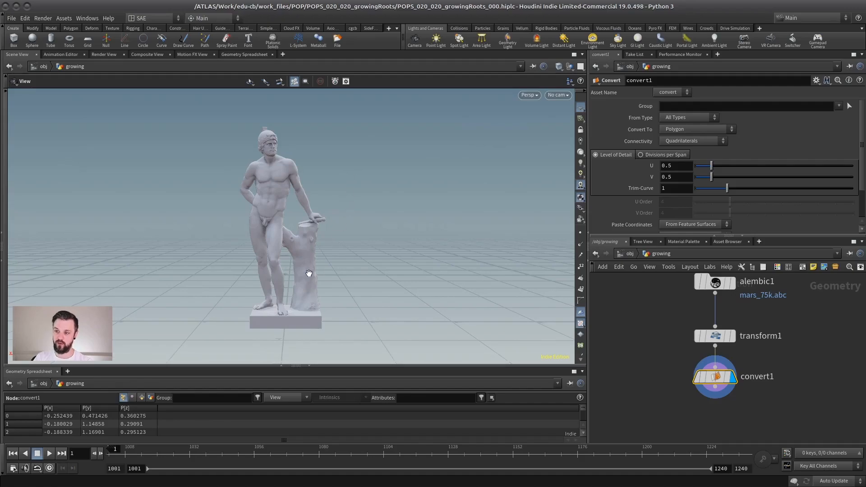
pyautogui.moveTo(310, 273); pyautogui.dragTo(314, 276)
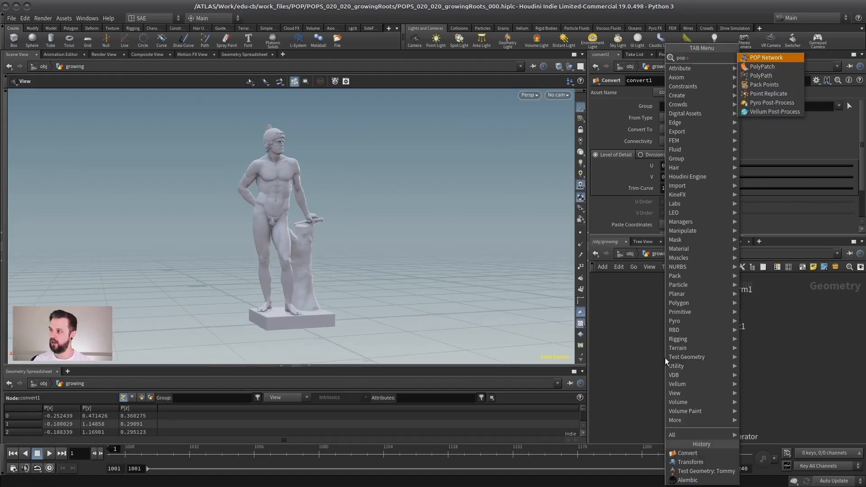
# - Add a POP Network below convert1, wire convert1 into its first input and display it
pyautogui.press('Return')
pyautogui.click(692, 411)
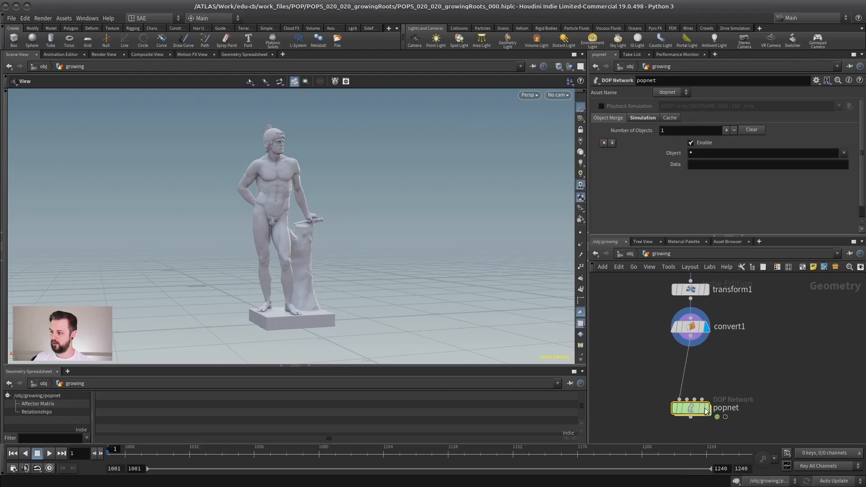
pyautogui.moveTo(692, 339); pyautogui.dragTo(680, 400)
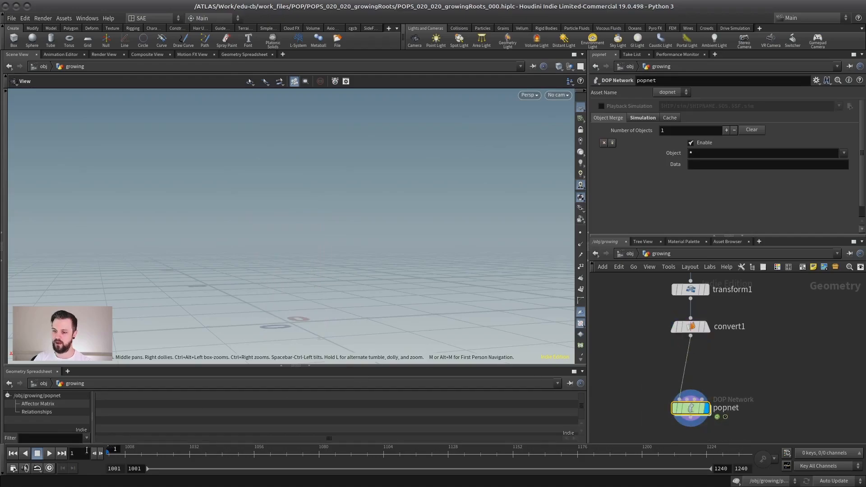
# - Play the particle simulation from frame 1001, stop it at frame 1089, and examine the particles around the statue's base
pyautogui.click(12, 454)
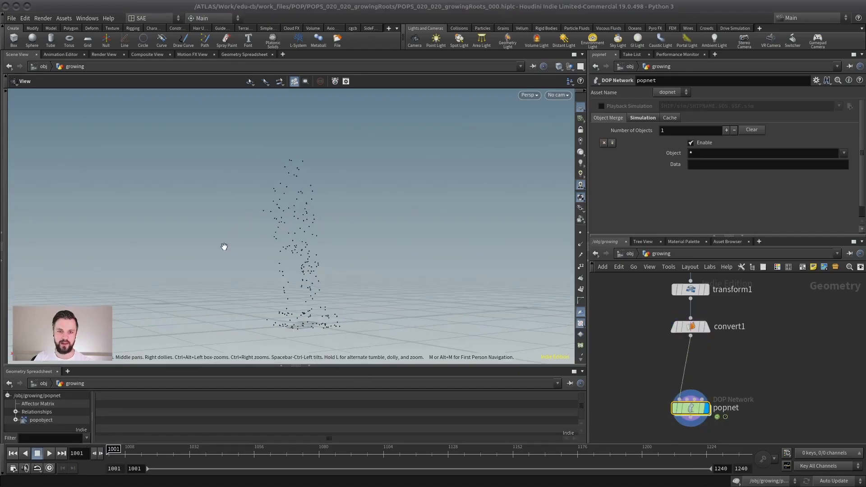
pyautogui.moveTo(212, 253); pyautogui.dragTo(256, 281)
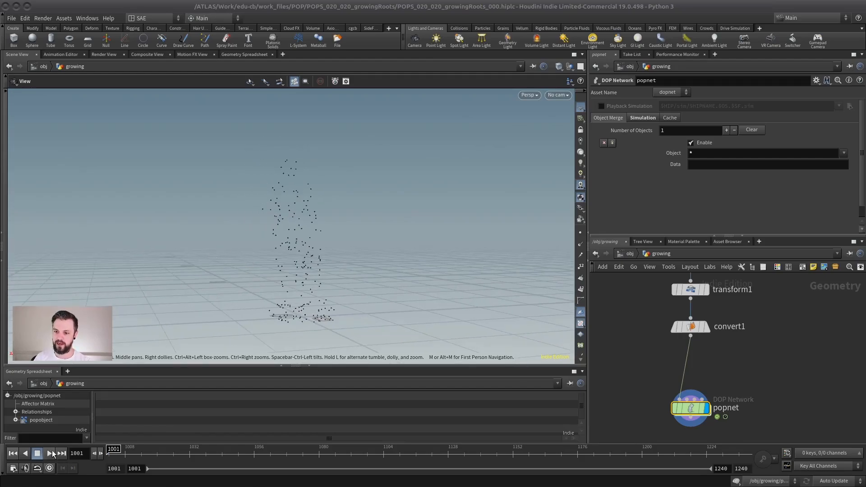
pyautogui.click(50, 453)
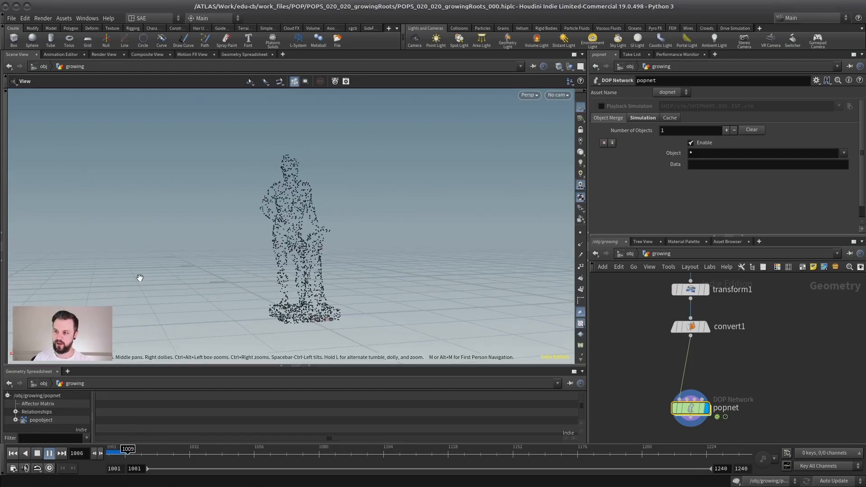
pyautogui.click(38, 454)
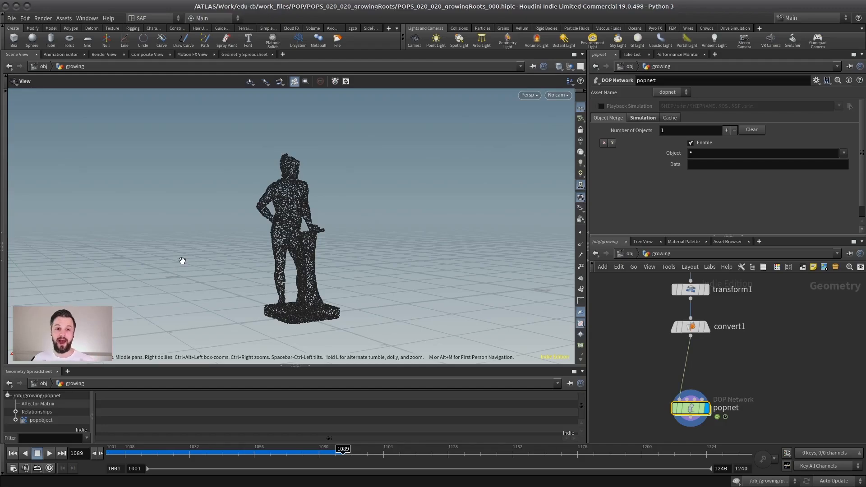
pyautogui.moveTo(274, 303); pyautogui.dragTo(377, 307, button='right')
pyautogui.moveTo(377, 307); pyautogui.dragTo(312, 272, button='middle')
pyautogui.moveTo(311, 273); pyautogui.dragTo(316, 273)
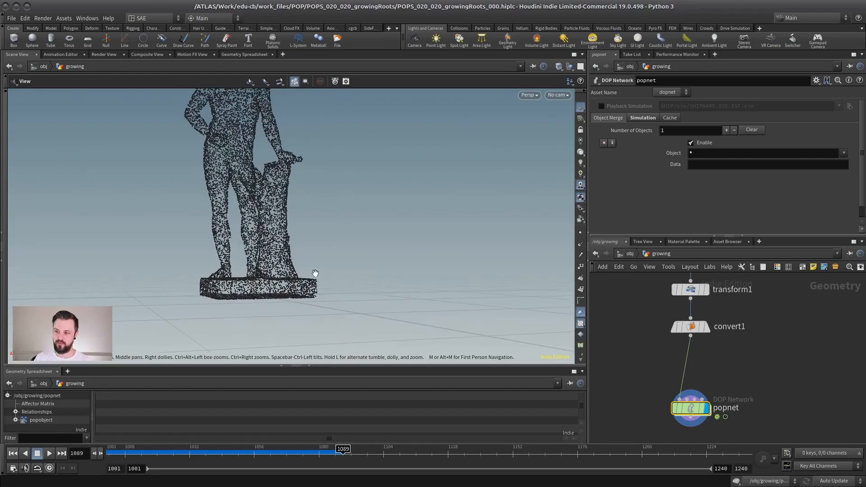
pyautogui.scroll(-1, 726, 370)
# - Move the popnet node aside to make room in the network and display convert1 again
pyautogui.moveTo(726, 369); pyautogui.dragTo(775, 360, button='middle')
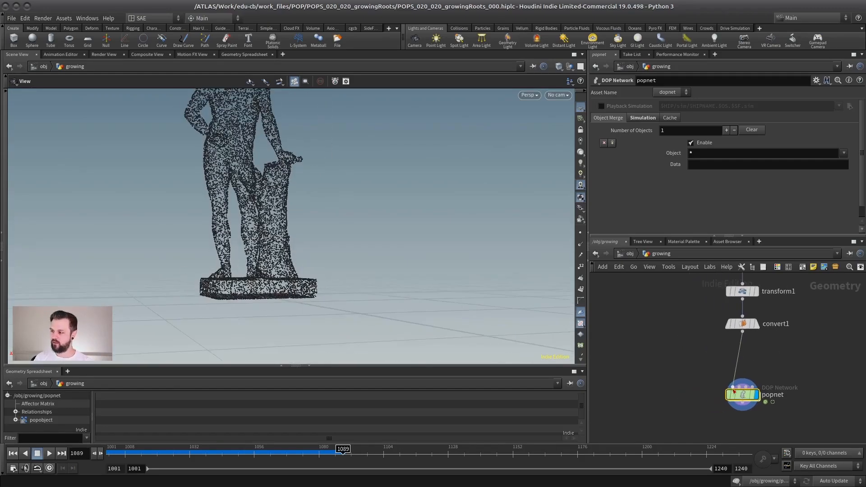
pyautogui.moveTo(743, 395); pyautogui.dragTo(675, 412)
pyautogui.moveTo(653, 343); pyautogui.dragTo(629, 365, button='middle')
pyautogui.moveTo(723, 344); pyautogui.dragTo(723, 336)
pyautogui.moveTo(677, 348); pyautogui.dragTo(720, 317, button='middle')
pyautogui.click(779, 306)
pyautogui.click(764, 310)
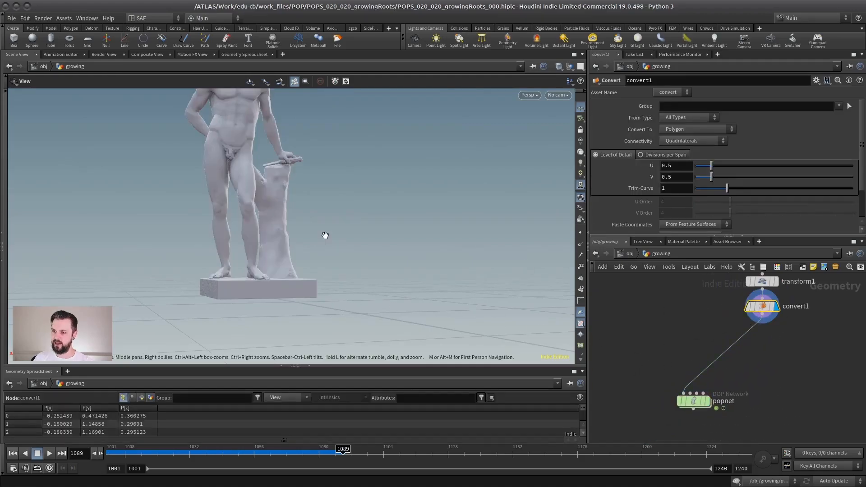
# - Add a Boolean node between convert1 and popnet
pyautogui.moveTo(324, 236); pyautogui.dragTo(365, 266)
pyautogui.scroll(3, 368, 272)
pyautogui.scroll(-1, 674, 362)
pyautogui.moveTo(672, 362); pyautogui.dragTo(648, 326, button='middle')
pyautogui.press('Tab')
pyautogui.write('bool')
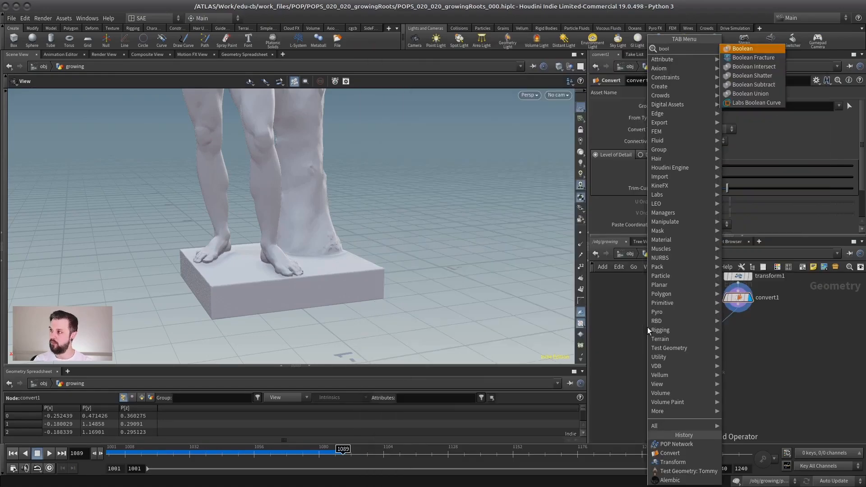
pyautogui.press('Return')
pyautogui.click(737, 341)
pyautogui.moveTo(739, 343); pyautogui.dragTo(650, 361, button='middle')
# - Add a Box node and connect it to the Boolean's second input
pyautogui.press('Tab')
pyautogui.write('bo')
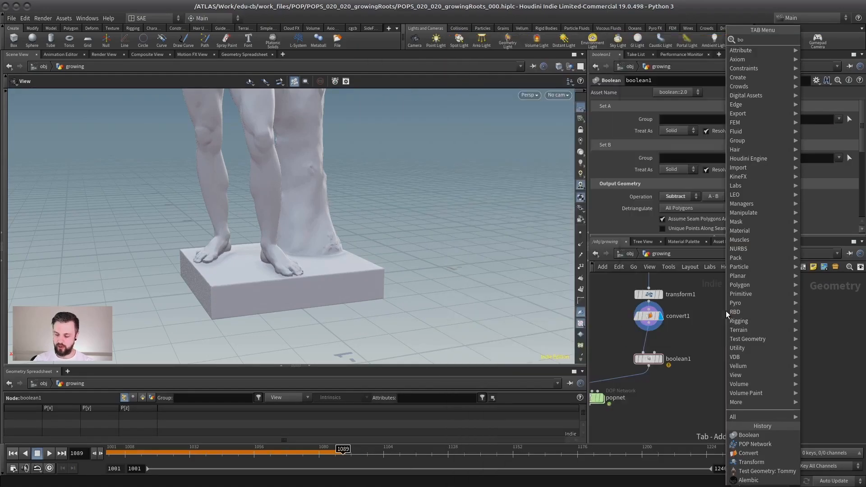
pyautogui.write('x')
pyautogui.press('Return')
pyautogui.click(743, 318)
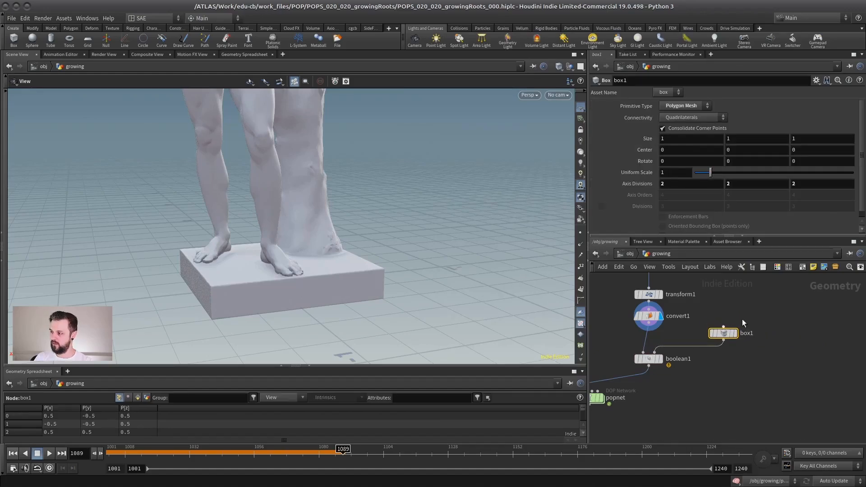
# - Resize the box vertically around the statue's plinth to a height of about 0.246, centered at about 0.062 in Y
pyautogui.press('Return')
pyautogui.keyDown('alt'); pyautogui.moveTo(232, 254); pyautogui.dragTo(266, 213); pyautogui.keyUp('alt')
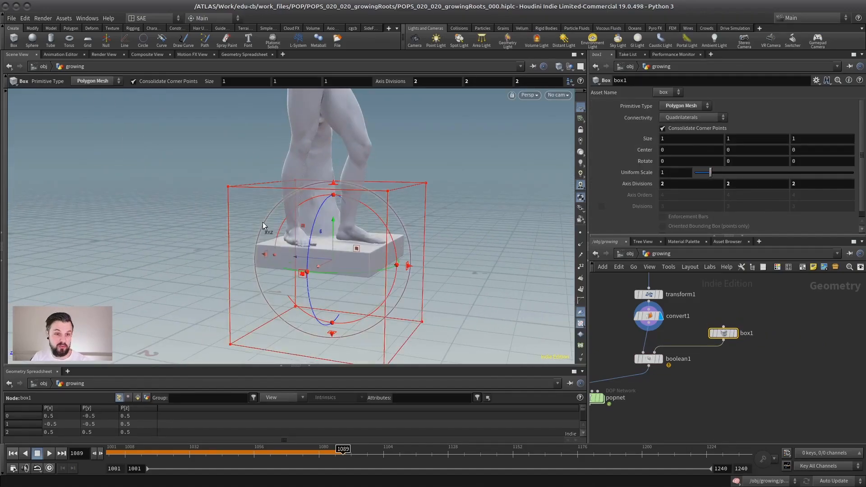
pyautogui.moveTo(332, 185); pyautogui.dragTo(324, 226)
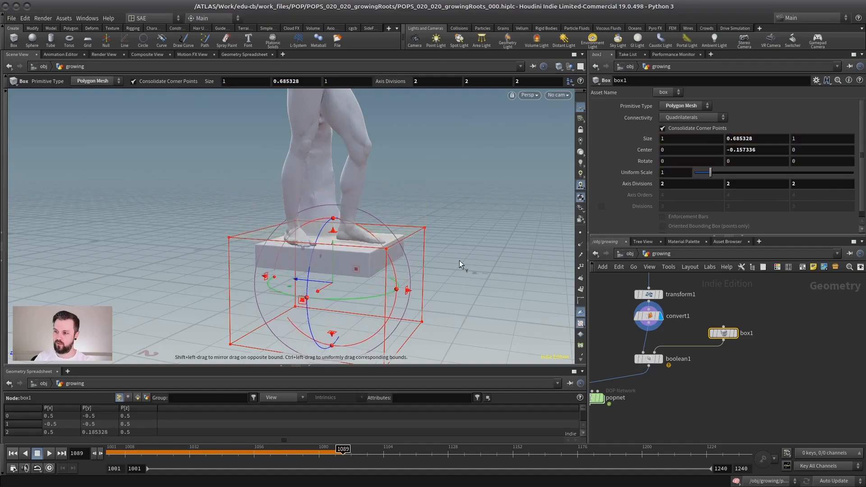
pyautogui.keyDown('alt'); pyautogui.moveTo(460, 261); pyautogui.dragTo(358, 258); pyautogui.keyUp('alt')
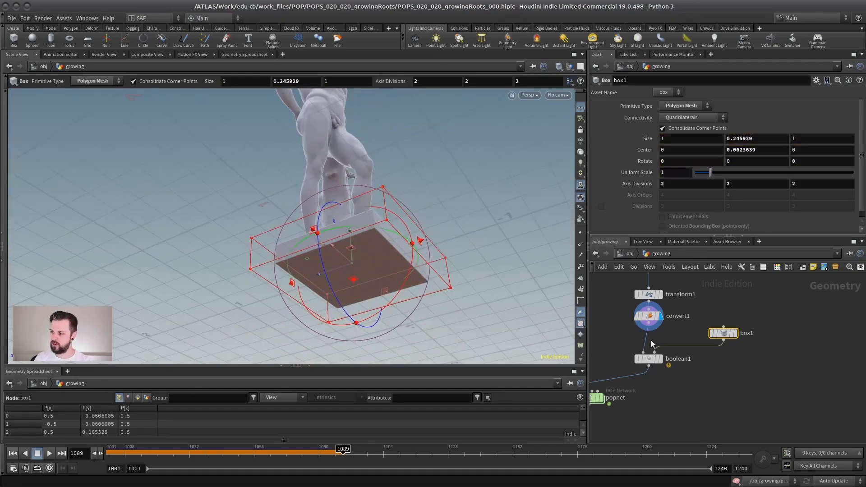
# - Display boolean1 and set its Operation to Intersect to keep only the plinth portion, checking it from below
pyautogui.click(660, 359)
pyautogui.keyDown('alt'); pyautogui.moveTo(378, 208); pyautogui.dragTo(284, 265); pyautogui.keyUp('alt')
pyautogui.keyDown('alt'); pyautogui.moveTo(284, 265); pyautogui.dragTo(332, 280, button='right'); pyautogui.keyUp('alt')
pyautogui.keyDown('alt'); pyautogui.moveTo(332, 280); pyautogui.dragTo(277, 243); pyautogui.keyUp('alt')
pyautogui.press('Return')
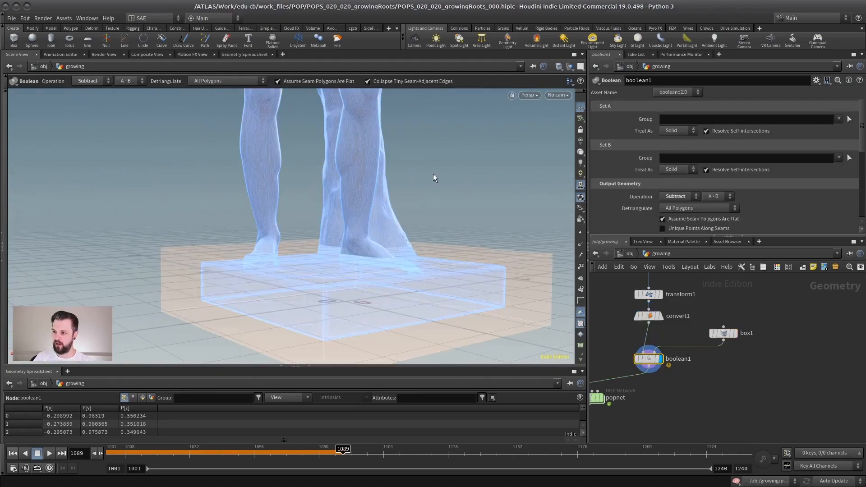
pyautogui.click(680, 197)
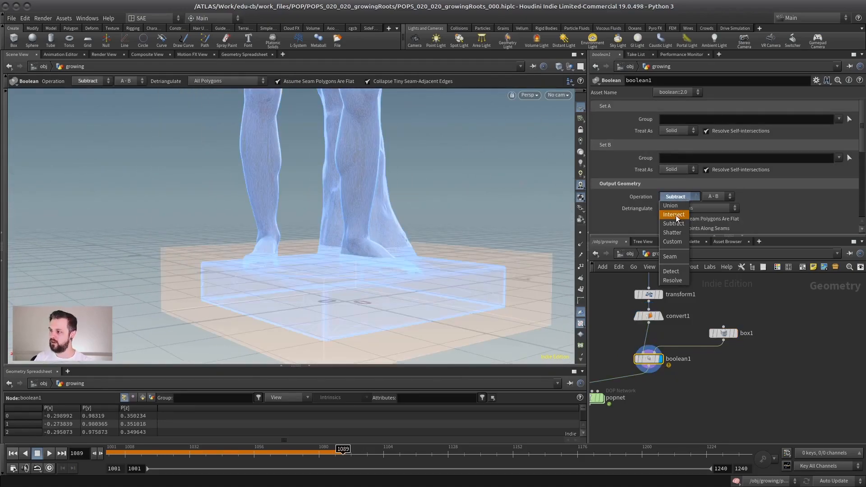
pyautogui.click(681, 216)
pyautogui.keyDown('alt'); pyautogui.moveTo(389, 212); pyautogui.dragTo(285, 300); pyautogui.keyUp('alt')
pyautogui.moveTo(308, 337); pyautogui.dragTo(410, 239)
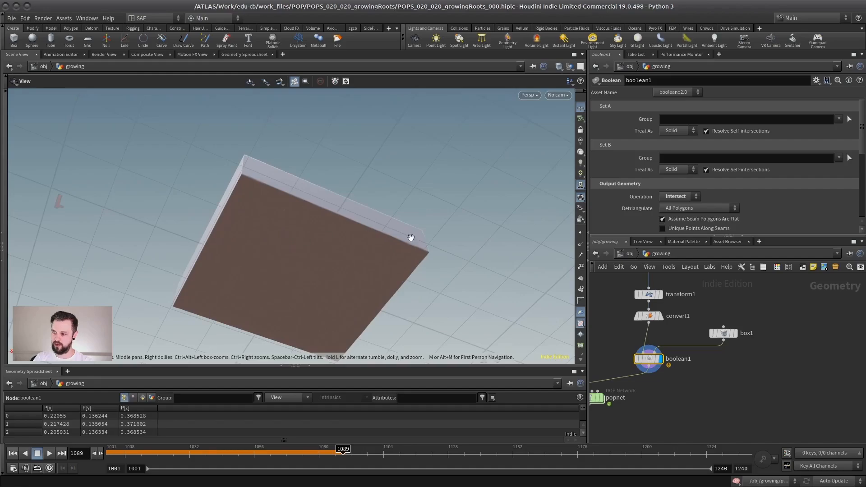
# - Raise the box's lower face to give a height of about 0.188, and inspect the cut plinth from above and below
pyautogui.click(723, 333)
pyautogui.moveTo(315, 244)
pyautogui.keyDown('alt'); pyautogui.mouseDown()
pyautogui.moveTo(288, 275)
pyautogui.moveTo(308, 241)
pyautogui.moveTo(294, 183)
pyautogui.moveTo(305, 270)
pyautogui.moveTo(333, 243)
pyautogui.mouseUp(); pyautogui.keyUp('alt')
pyautogui.press('Escape')
pyautogui.moveTo(333, 243)
pyautogui.mouseDown(button='right')
pyautogui.moveTo(423, 230)
pyautogui.moveTo(286, 240)
pyautogui.mouseUp(button='right')
pyautogui.moveTo(391, 205); pyautogui.dragTo(346, 208, button='middle')
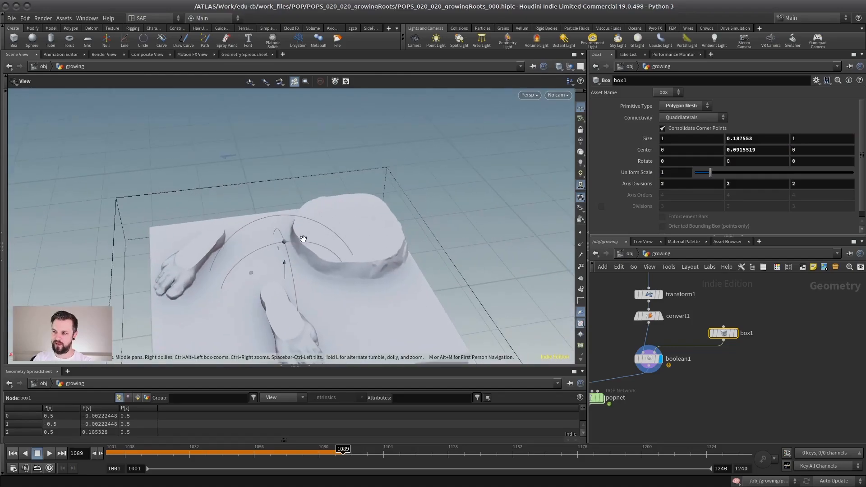
pyautogui.moveTo(344, 227); pyautogui.dragTo(321, 193)
pyautogui.moveTo(342, 234)
pyautogui.mouseDown()
pyautogui.moveTo(359, 219)
pyautogui.moveTo(317, 238)
pyautogui.mouseUp()
pyautogui.moveTo(312, 288); pyautogui.dragTo(344, 306)
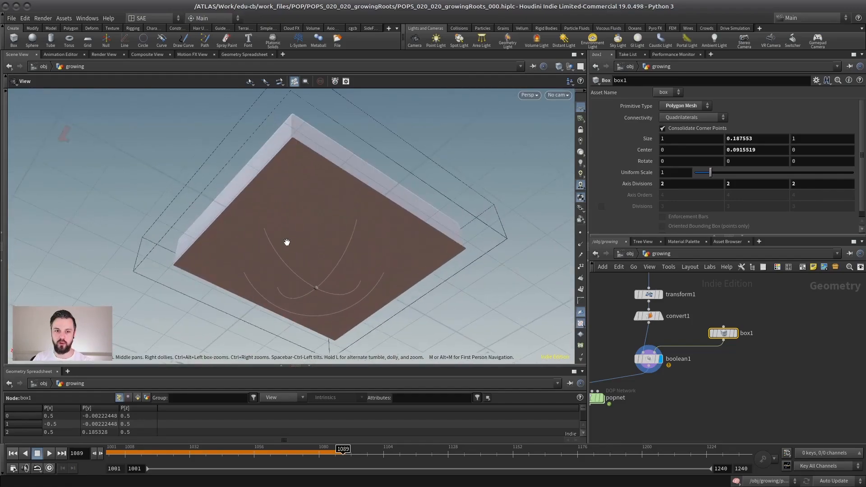
pyautogui.moveTo(287, 242); pyautogui.dragTo(339, 234)
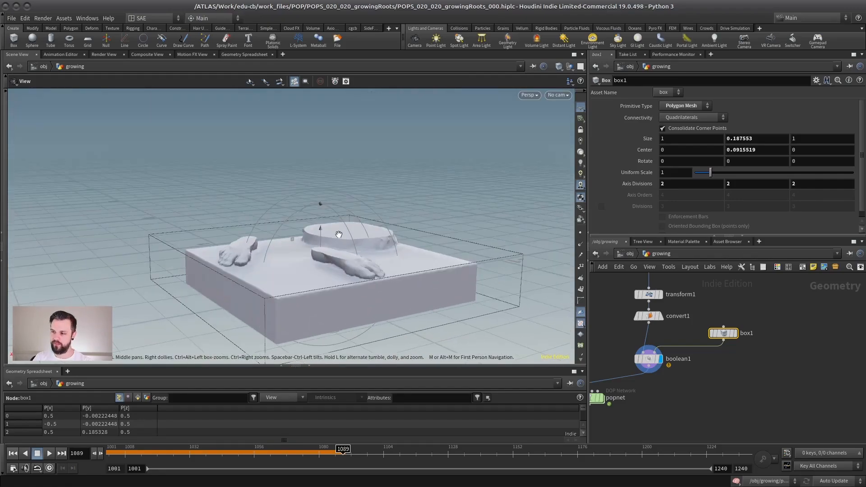
# - Set Treat As for Set A of boolean1 to Surface, and inspect the cut plinth with its open feet and support
pyautogui.click(650, 358)
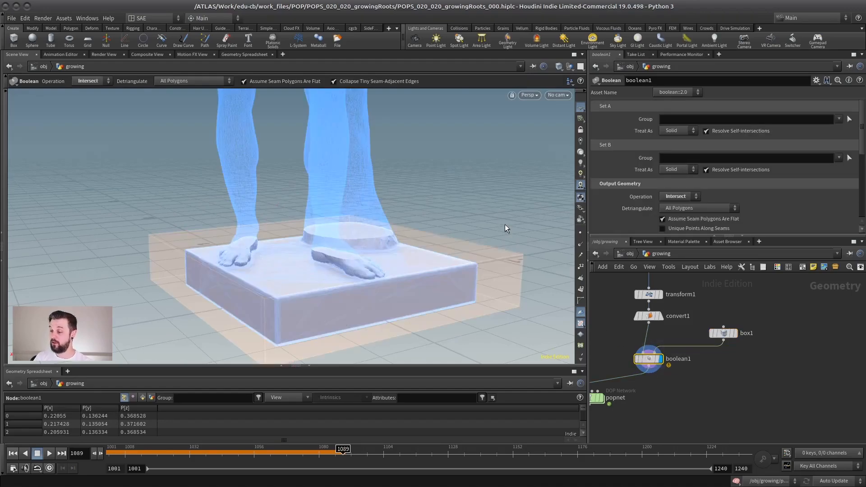
pyautogui.press('space')
pyautogui.moveTo(446, 199); pyautogui.dragTo(376, 198)
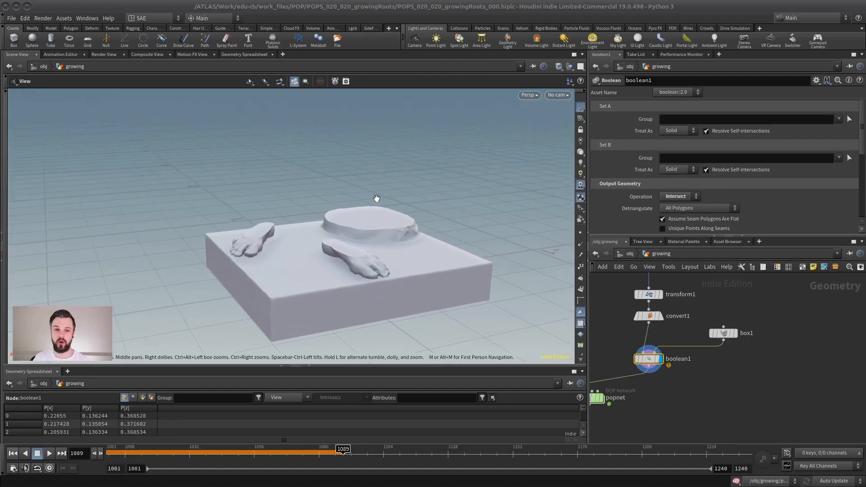
pyautogui.moveTo(643, 355); pyautogui.dragTo(657, 356)
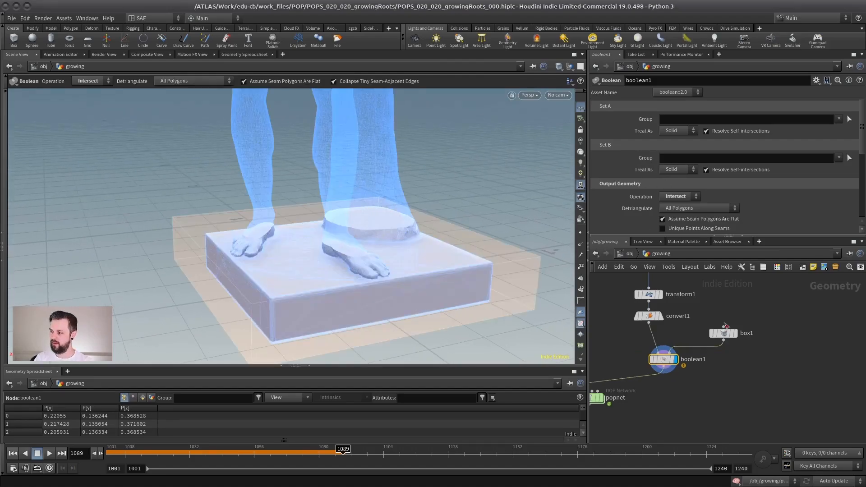
pyautogui.click(679, 130)
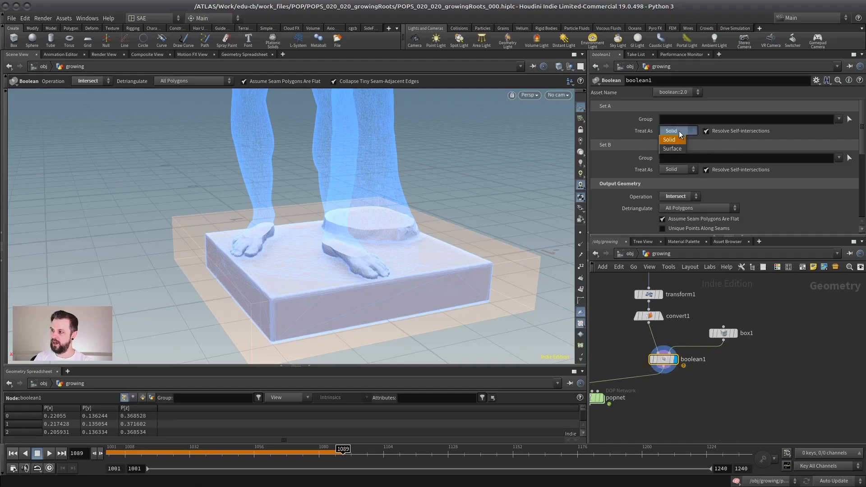
pyautogui.click(676, 139)
pyautogui.keyDown('alt'); pyautogui.moveTo(356, 226); pyautogui.dragTo(289, 218); pyautogui.keyUp('alt')
pyautogui.moveTo(320, 253)
pyautogui.mouseDown()
pyautogui.moveTo(360, 240)
pyautogui.moveTo(353, 260)
pyautogui.moveTo(300, 270)
pyautogui.moveTo(288, 286)
pyautogui.moveTo(299, 229)
pyautogui.moveTo(265, 213)
pyautogui.moveTo(291, 246)
pyautogui.moveTo(349, 198)
pyautogui.moveTo(207, 264)
pyautogui.moveTo(289, 225)
pyautogui.moveTo(396, 252)
pyautogui.moveTo(309, 248)
pyautogui.moveTo(325, 239)
pyautogui.moveTo(307, 246)
pyautogui.moveTo(316, 248)
pyautogui.mouseUp()
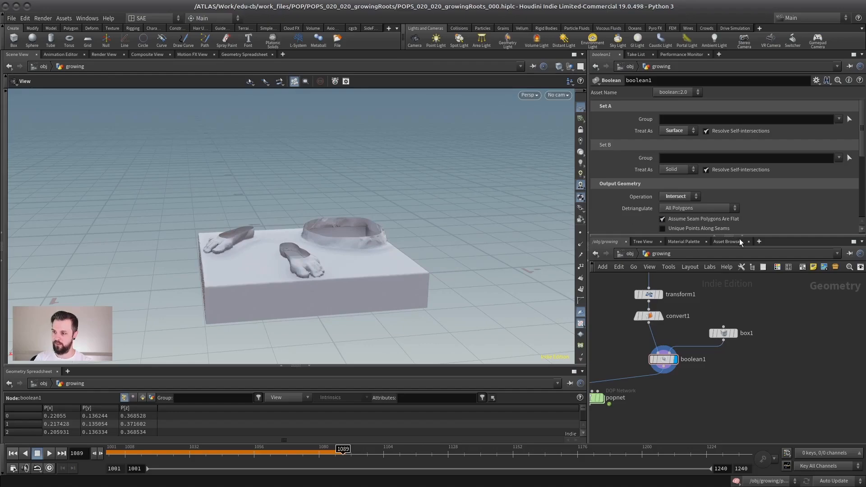
# - Enlarge the network area, reposition box1, place popnet beneath boolean1, and display popnet
pyautogui.moveTo(740, 236); pyautogui.dragTo(742, 139)
pyautogui.scroll(-2, 753, 229)
pyautogui.moveTo(745, 230); pyautogui.dragTo(779, 233, button='middle')
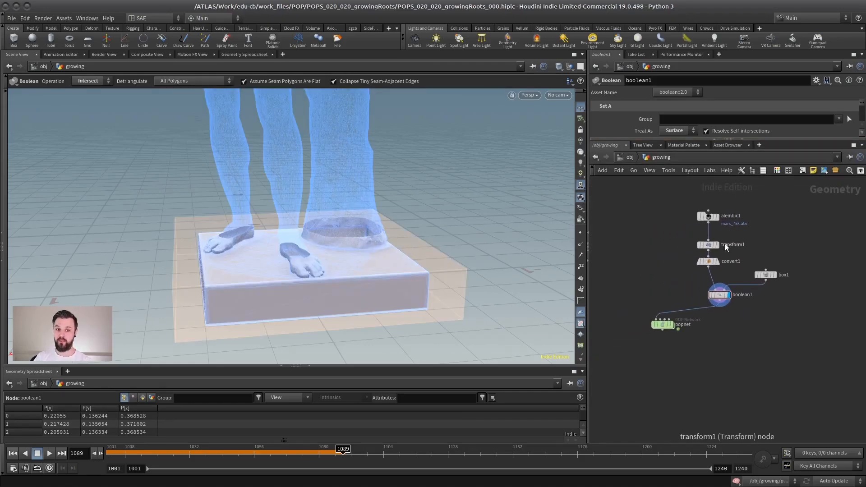
pyautogui.moveTo(711, 257)
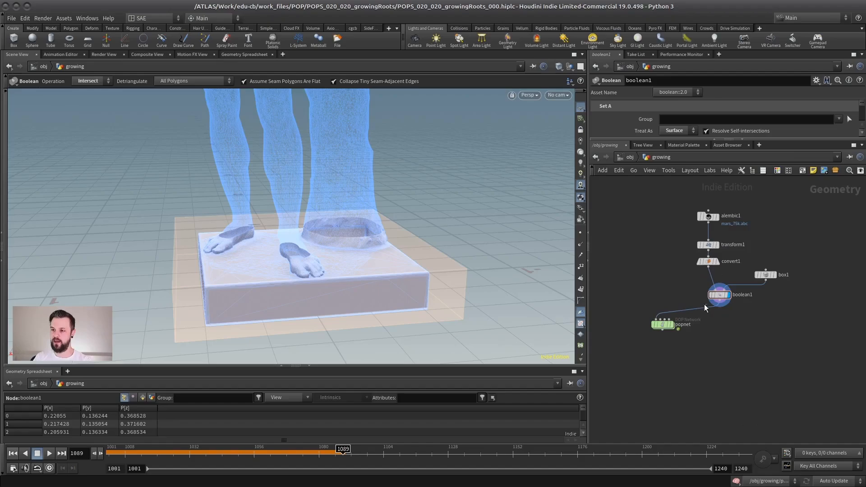
pyautogui.scroll(2, 694, 273)
pyautogui.moveTo(749, 306)
pyautogui.moveTo(821, 271); pyautogui.dragTo(799, 279)
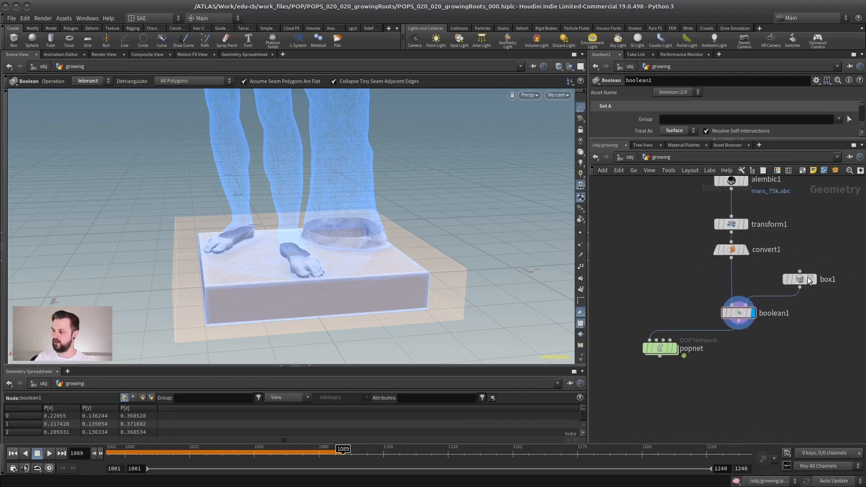
pyautogui.moveTo(675, 352); pyautogui.dragTo(747, 377)
pyautogui.click(745, 373)
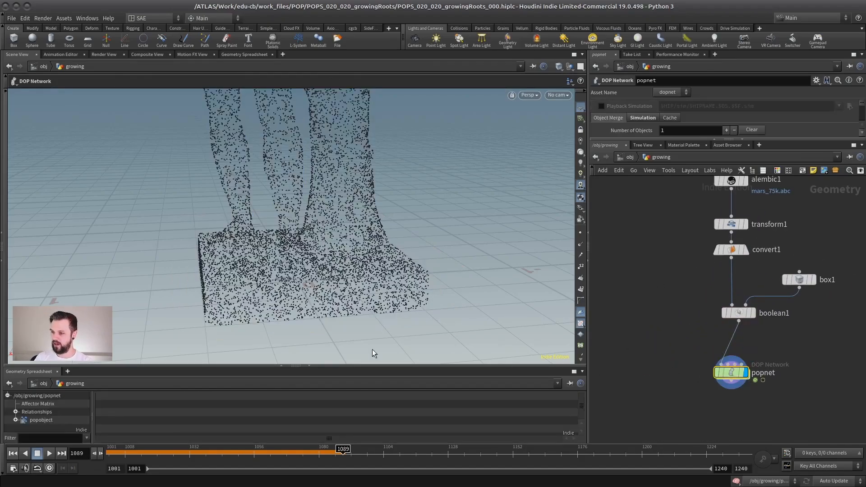
# - Play the particle simulation from the start, check the emission over the plinth, and return to the first frame
pyautogui.click(12, 453)
pyautogui.click(48, 453)
pyautogui.keyDown('alt'); pyautogui.moveTo(175, 301); pyautogui.dragTo(346, 255); pyautogui.keyUp('alt')
pyautogui.keyDown('alt'); pyautogui.moveTo(346, 254); pyautogui.dragTo(222, 289, button='right'); pyautogui.keyUp('alt')
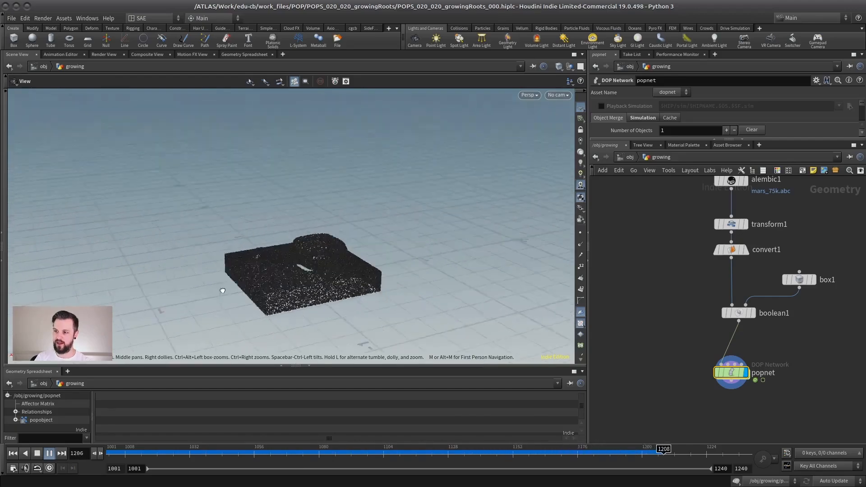
pyautogui.keyDown('alt'); pyautogui.moveTo(222, 289); pyautogui.dragTo(324, 266); pyautogui.keyUp('alt')
pyautogui.press('Up')
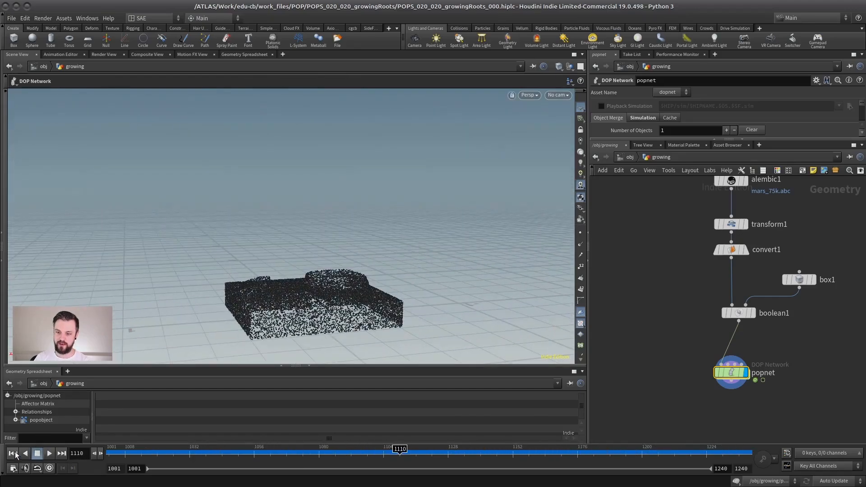
pyautogui.hotkey('ctrl', 'Up')
pyautogui.keyDown('alt'); pyautogui.moveTo(325, 266); pyautogui.dragTo(276, 279, button='right'); pyautogui.keyUp('alt')
pyautogui.keyDown('alt'); pyautogui.moveTo(276, 280); pyautogui.dragTo(292, 258); pyautogui.keyUp('alt')
pyautogui.keyDown('alt'); pyautogui.moveTo(291, 258); pyautogui.dragTo(270, 277, button='middle'); pyautogui.keyUp('alt')
pyautogui.keyDown('alt'); pyautogui.moveTo(277, 166); pyautogui.dragTo(261, 243, button='right'); pyautogui.keyUp('alt')
# - Enter popnet, delete the wire_pops_into_here merge, and space out source_first_input, popsolver and output to make room between them
pyautogui.moveTo(691, 304); pyautogui.dragTo(662, 256, button='middle')
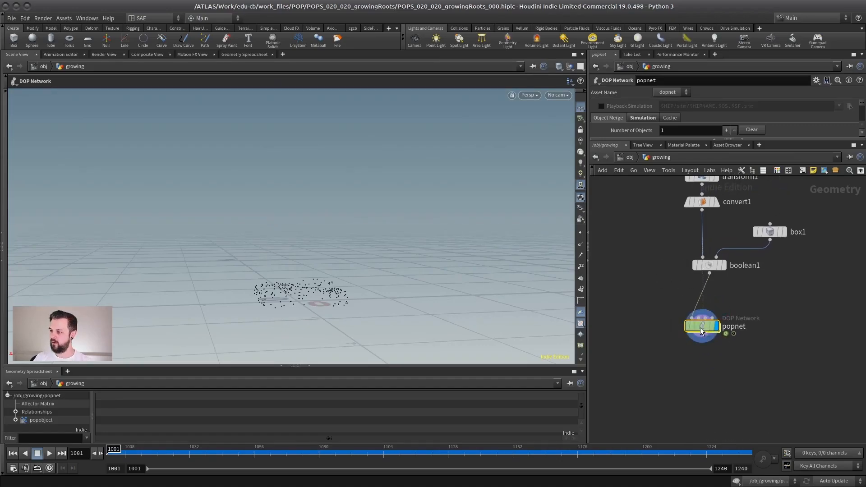
pyautogui.moveTo(695, 328); pyautogui.dragTo(702, 335)
pyautogui.doubleClick(702, 336)
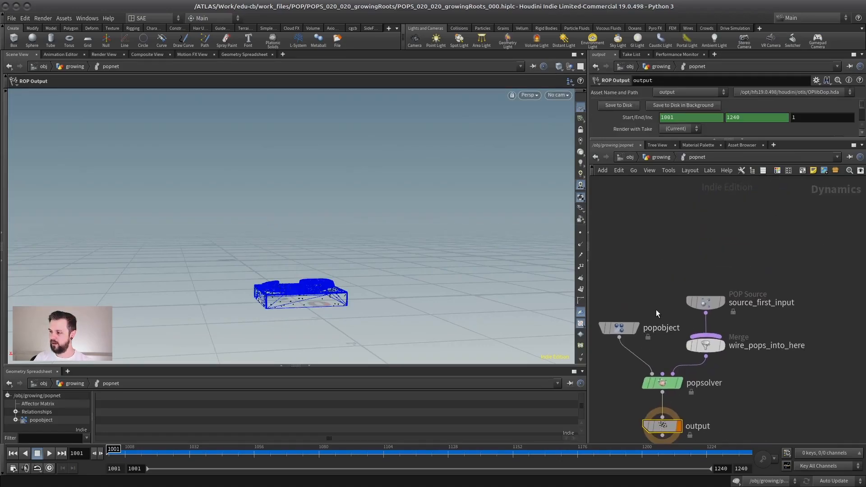
pyautogui.click(715, 305)
pyautogui.press('Delete')
pyautogui.moveTo(706, 261); pyautogui.dragTo(716, 204)
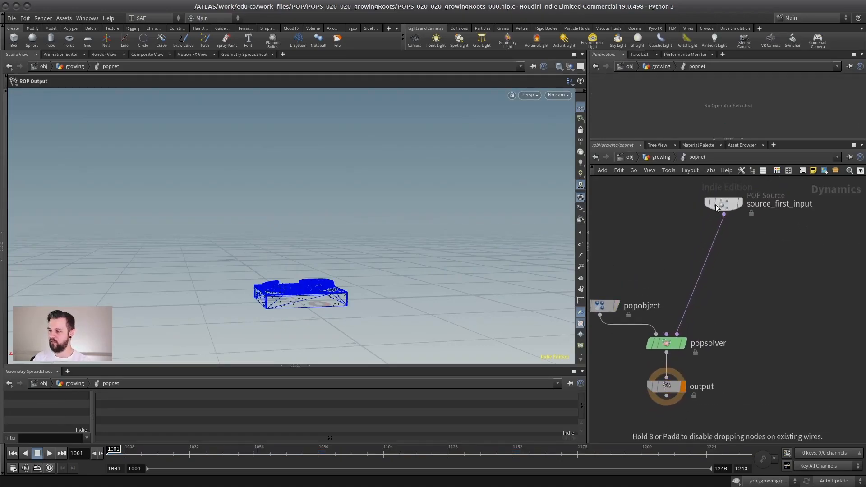
pyautogui.scroll(-3, 724, 203)
pyautogui.moveTo(684, 336); pyautogui.dragTo(682, 397)
pyautogui.moveTo(737, 266); pyautogui.dragTo(735, 310, button='middle')
pyautogui.scroll(3, 734, 289)
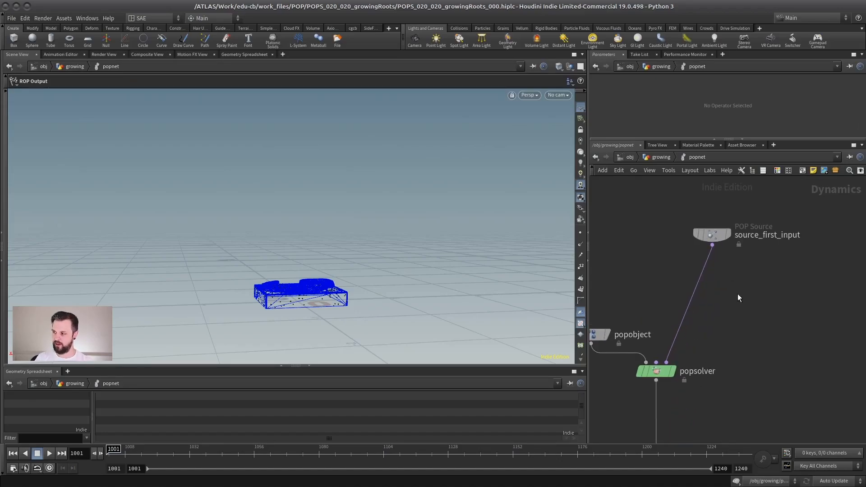
# - Add a POP Force node beside the wire between source_first_input and popsolver, leaving it unconnected
pyautogui.scroll(-2, 745, 295)
pyautogui.press('Tab')
pyautogui.write('pop force')
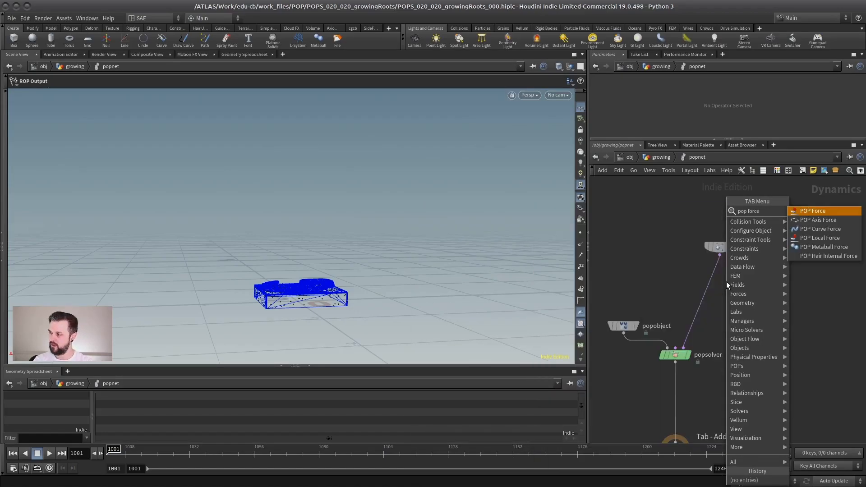
pyautogui.press('Return')
pyautogui.click(740, 283)
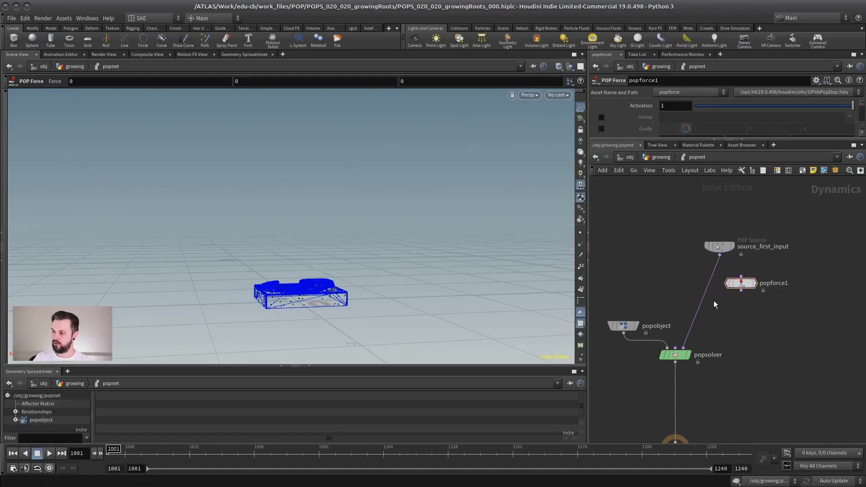
# - Add an unconnected POP Wind node directly below popforce1
pyautogui.press('Tab')
pyautogui.write('pop wind')
pyautogui.press('Return')
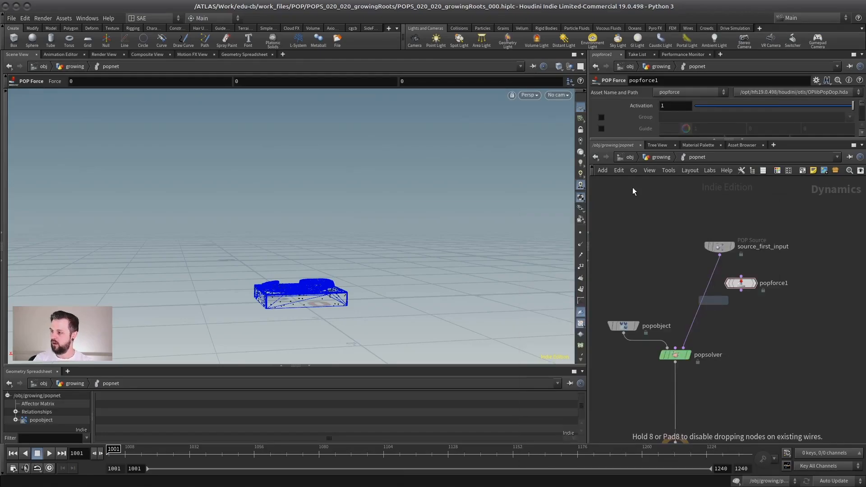
pyautogui.click(740, 308)
# - Add an unconnected Gravity Force node beside the wire between popsolver and output
pyautogui.press('Tab')
pyautogui.write('gr')
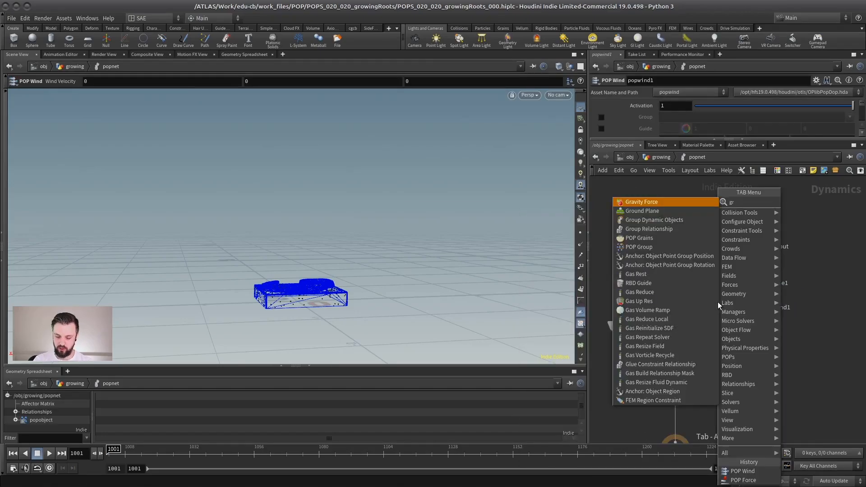
pyautogui.press('Return')
pyautogui.click(720, 410)
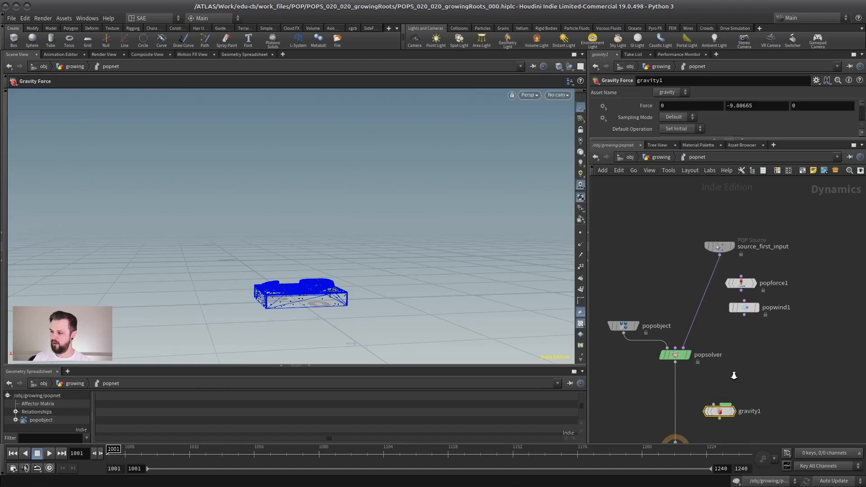
# - Add an unconnected POP Axis Force node below popwind1
pyautogui.moveTo(734, 376); pyautogui.dragTo(692, 370, button='middle')
pyautogui.moveTo(727, 356); pyautogui.dragTo(706, 302, button='right')
pyautogui.press('Tab')
pyautogui.write('pop')
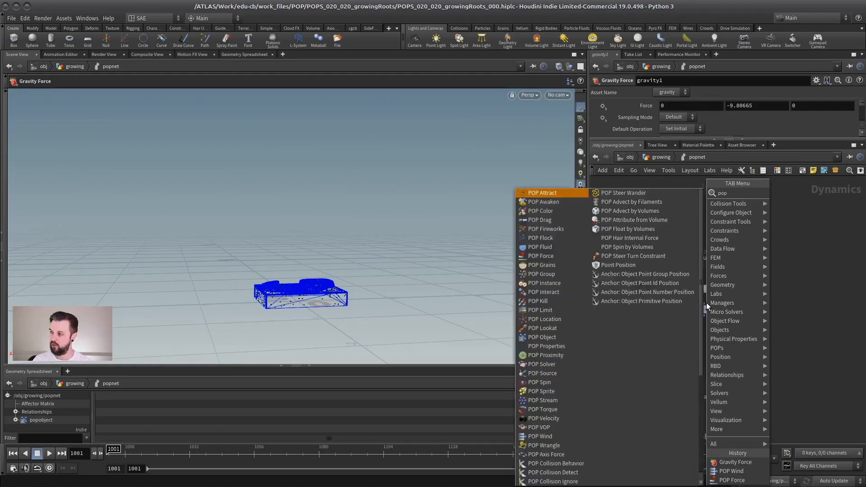
pyautogui.write(' axis')
pyautogui.press('Return')
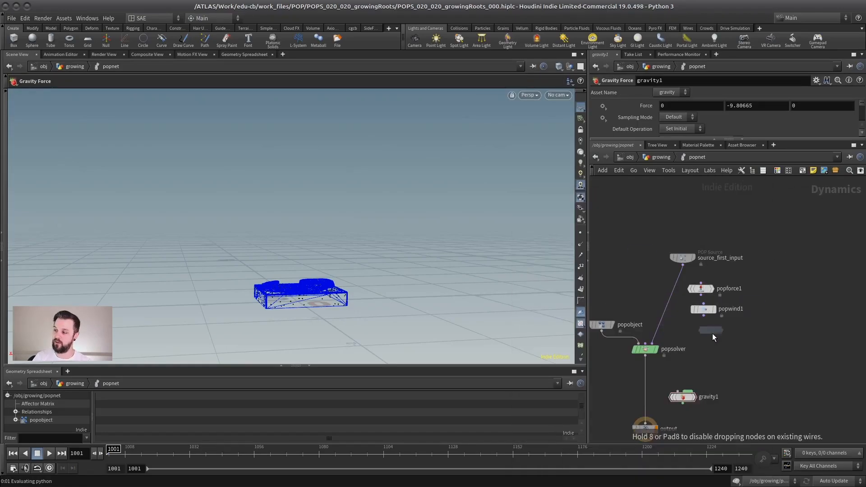
pyautogui.click(713, 334)
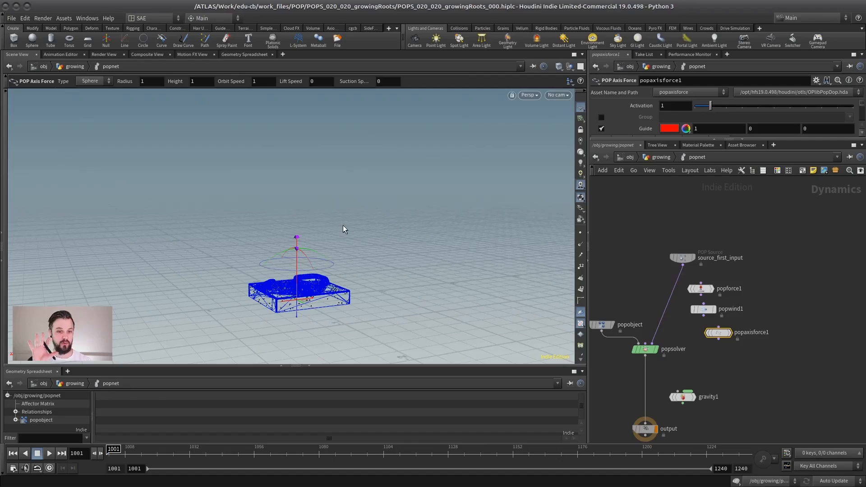
# - View the axis force guide around the plinth, and move popwind1 and popforce1 farther from the source wire
pyautogui.moveTo(334, 237)
pyautogui.keyDown('alt'); pyautogui.mouseDown()
pyautogui.moveTo(325, 243)
pyautogui.moveTo(333, 253)
pyautogui.mouseUp(); pyautogui.keyUp('alt')
pyautogui.keyDown('alt'); pyautogui.moveTo(485, 293); pyautogui.dragTo(368, 287); pyautogui.keyUp('alt')
pyautogui.keyDown('alt'); pyautogui.moveTo(368, 287); pyautogui.dragTo(384, 284, button='right'); pyautogui.keyUp('alt')
pyautogui.keyDown('alt'); pyautogui.moveTo(383, 284); pyautogui.dragTo(426, 249, button='middle'); pyautogui.keyUp('alt')
pyautogui.moveTo(703, 310); pyautogui.dragTo(729, 306)
pyautogui.moveTo(700, 288); pyautogui.dragTo(725, 279)
pyautogui.keyDown('alt'); pyautogui.moveTo(383, 282); pyautogui.dragTo(417, 252); pyautogui.keyUp('alt')
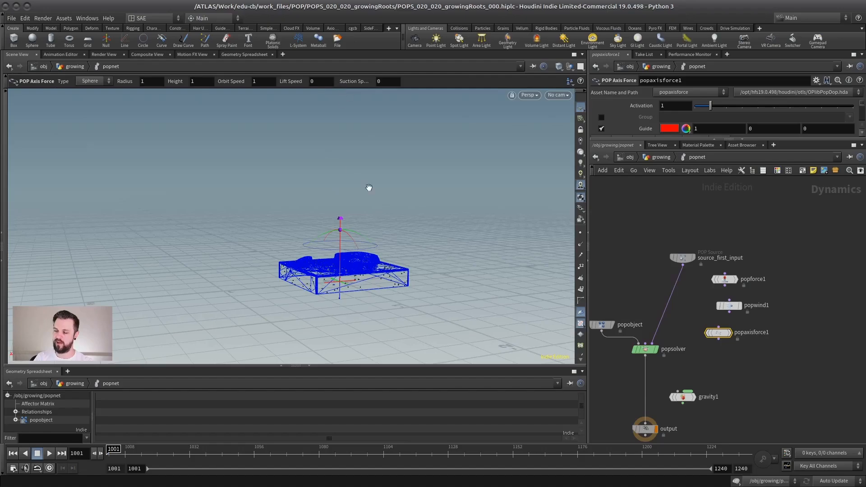
pyautogui.keyDown('alt'); pyautogui.moveTo(369, 188); pyautogui.dragTo(415, 207); pyautogui.keyUp('alt')
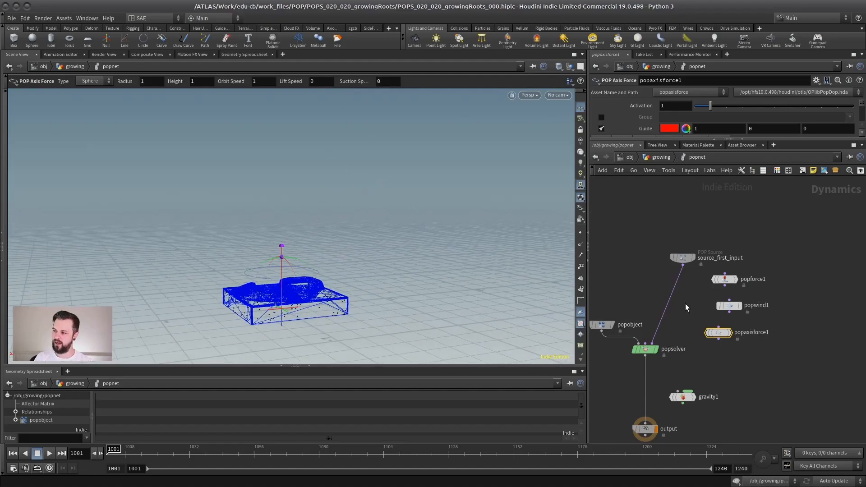
# - Place popwind1 closer to the source wire and shift popaxisforce1 farther away from it
pyautogui.moveTo(683, 293); pyautogui.dragTo(721, 309, button='right')
pyautogui.moveTo(697, 309); pyautogui.dragTo(702, 288, button='middle')
pyautogui.moveTo(702, 288); pyautogui.dragTo(690, 294, button='right')
pyautogui.moveTo(740, 293); pyautogui.dragTo(708, 288)
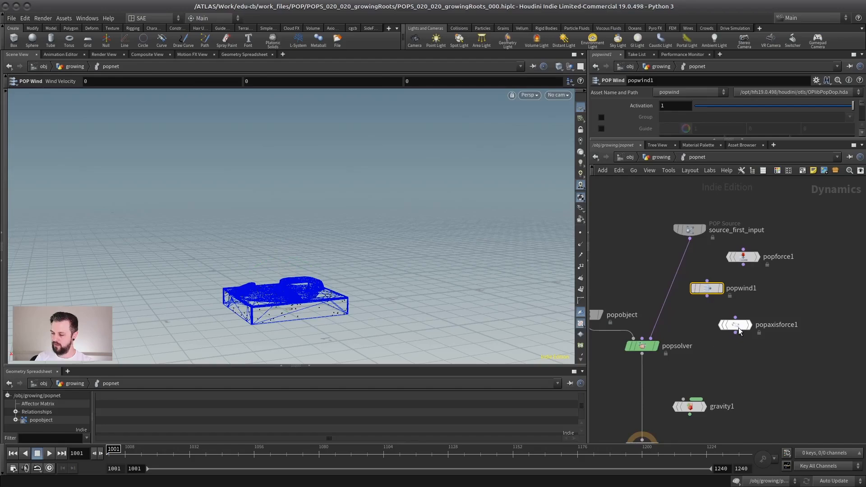
pyautogui.moveTo(740, 331); pyautogui.dragTo(761, 333)
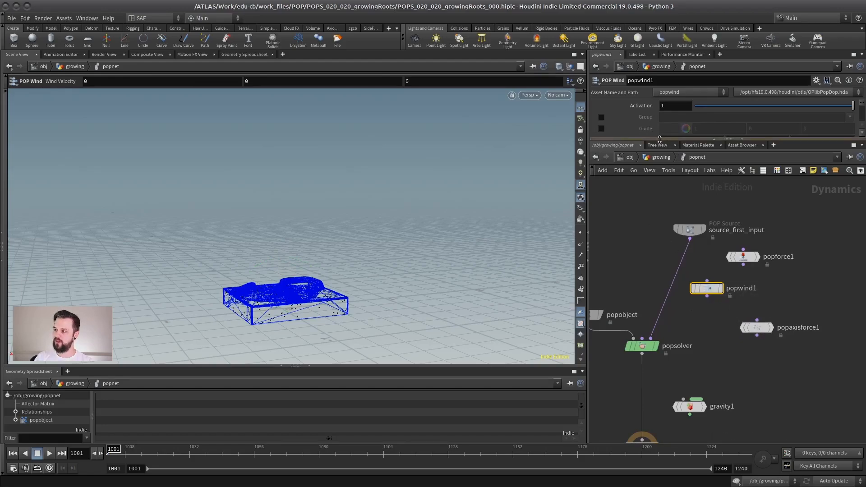
# - Enlarge the parameter area and examine the settings of popwind1, popforce1, popaxisforce1 and gravity1
pyautogui.moveTo(661, 138); pyautogui.dragTo(653, 232)
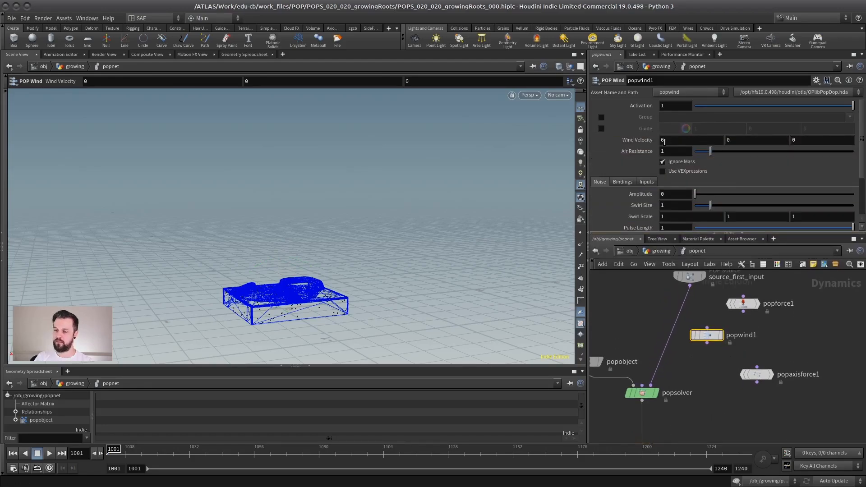
pyautogui.scroll(-2, 796, 317)
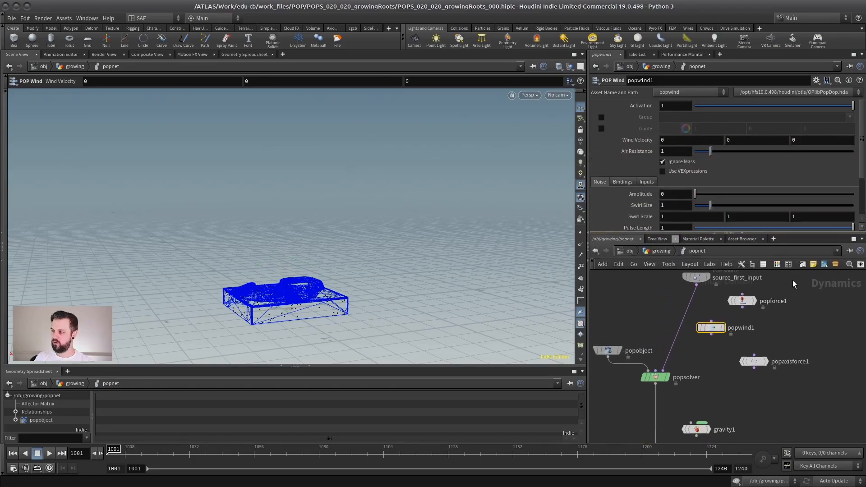
pyautogui.click(741, 301)
pyautogui.click(768, 363)
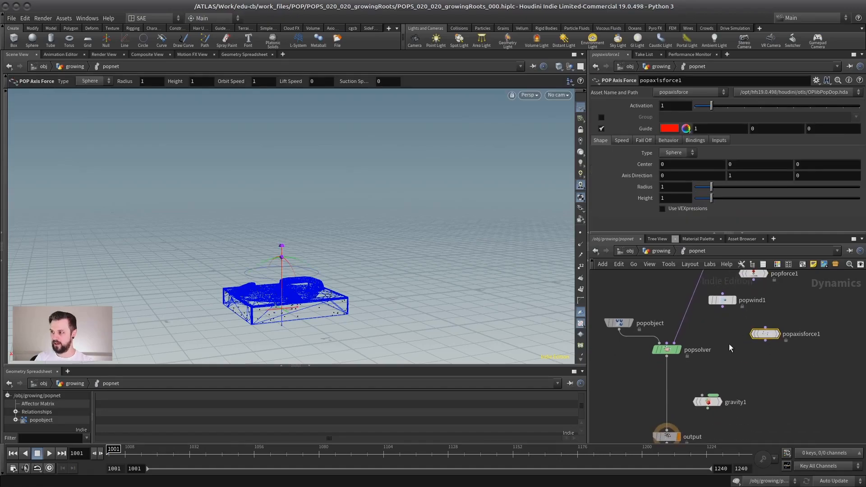
pyautogui.moveTo(688, 410); pyautogui.dragTo(690, 408)
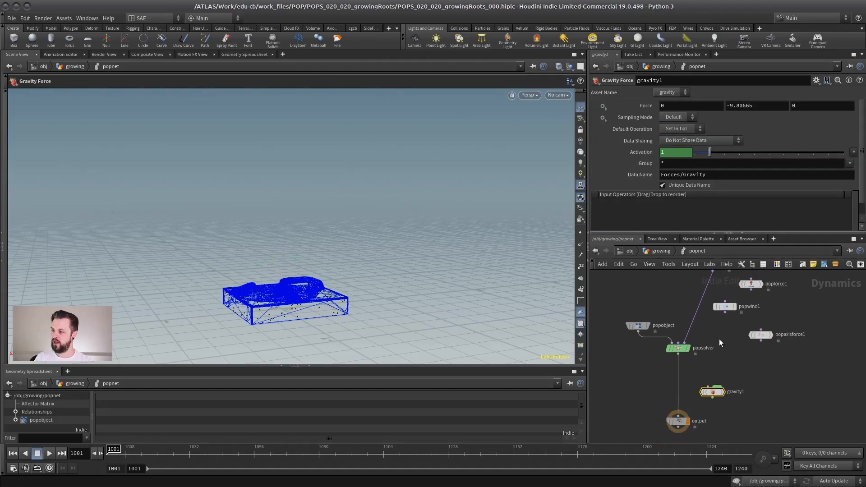
pyautogui.scroll(-1, 719, 339)
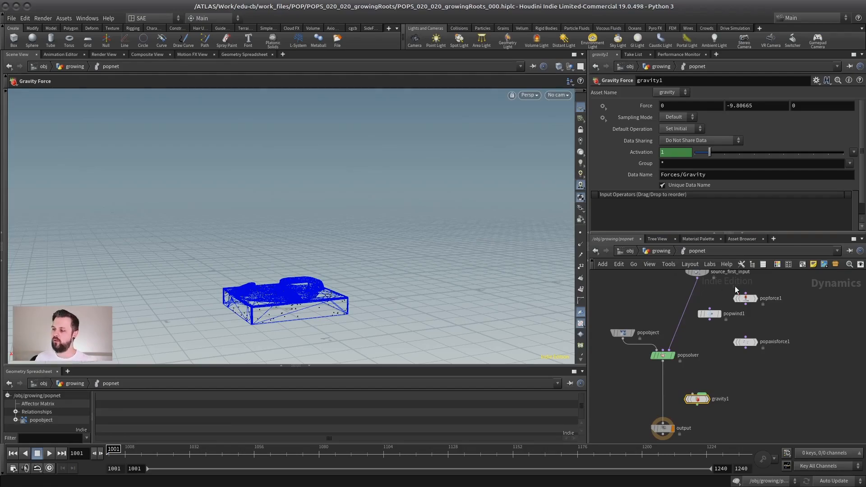
# - Examine popwind1's wind velocity, air resistance and noise settings, and revisit popaxisforce1 and gravity1
pyautogui.moveTo(684, 340); pyautogui.dragTo(690, 352, button='middle')
pyautogui.moveTo(718, 329); pyautogui.dragTo(711, 338)
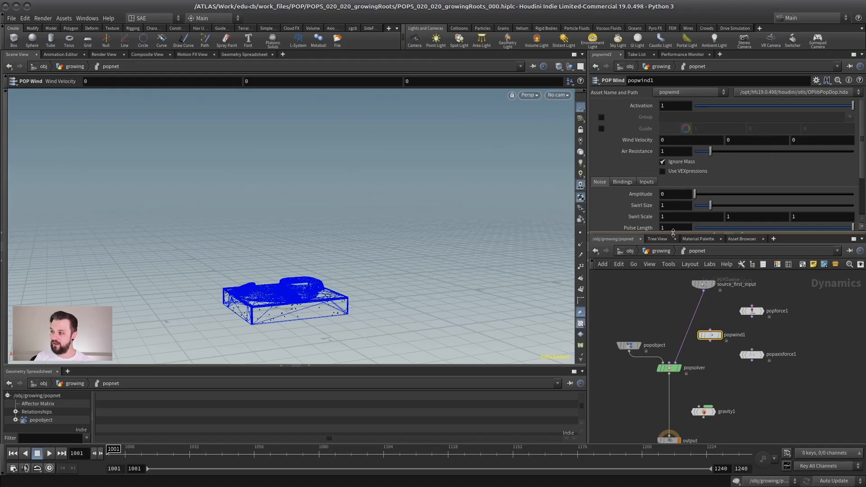
pyautogui.moveTo(671, 232); pyautogui.dragTo(671, 275)
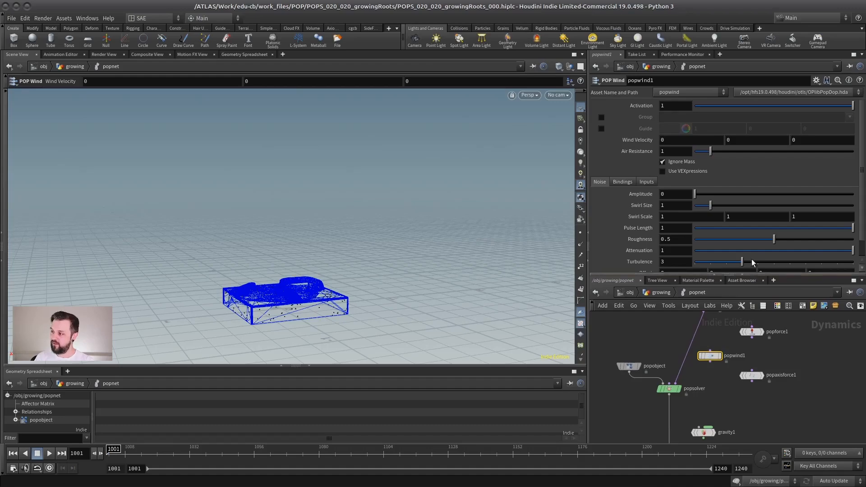
pyautogui.moveTo(752, 273); pyautogui.dragTo(763, 195)
pyautogui.click(747, 325)
pyautogui.click(704, 392)
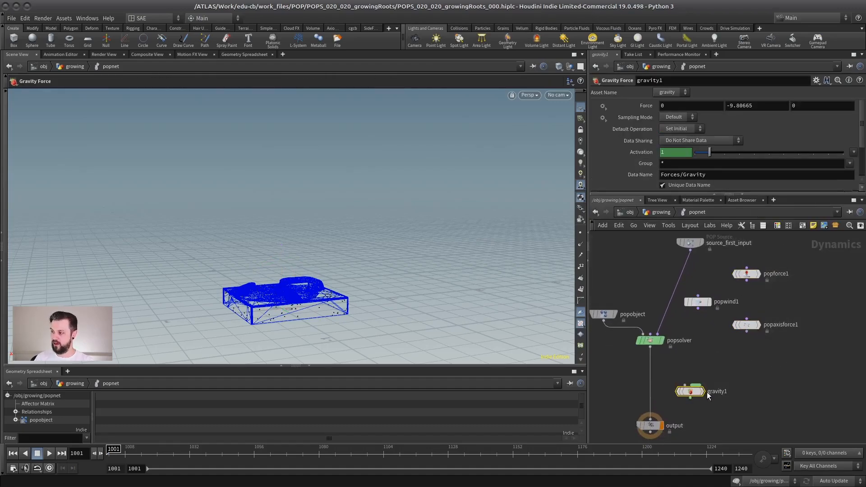
# - Move popaxisforce1 closer to popforce1 and popwind1 in the POP network
pyautogui.moveTo(770, 303); pyautogui.dragTo(718, 329, button='middle')
pyautogui.moveTo(715, 345); pyautogui.dragTo(725, 344)
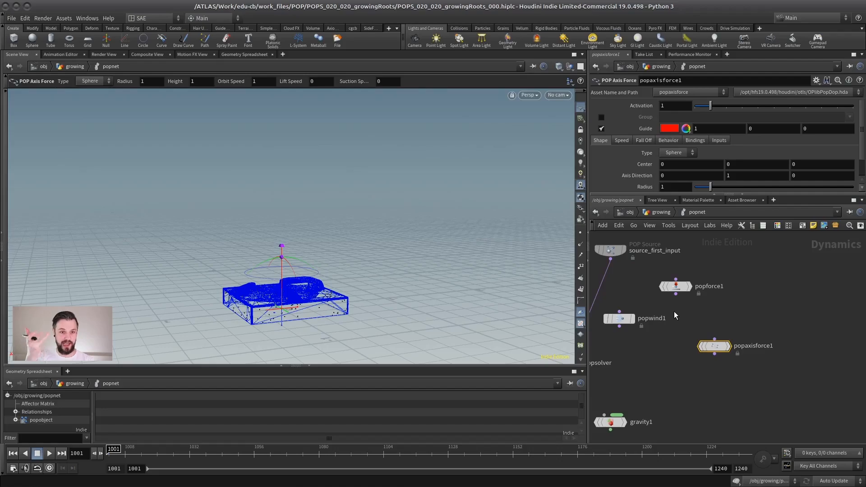
pyautogui.moveTo(714, 346); pyautogui.dragTo(704, 333)
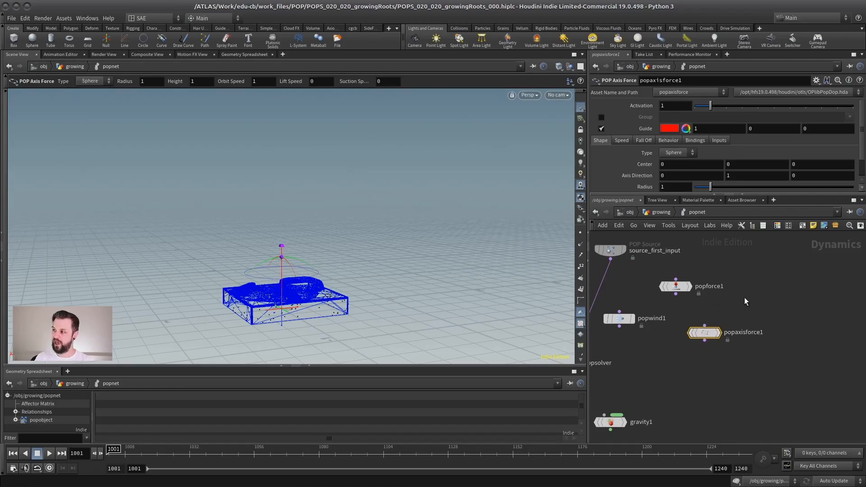
# - Enlarge the parameter area and add a POP Drag node directly below popaxisforce1
pyautogui.moveTo(652, 194); pyautogui.dragTo(652, 224)
pyautogui.moveTo(768, 310); pyautogui.dragTo(793, 290, button='middle')
pyautogui.press('Tab')
pyautogui.write('pop drag')
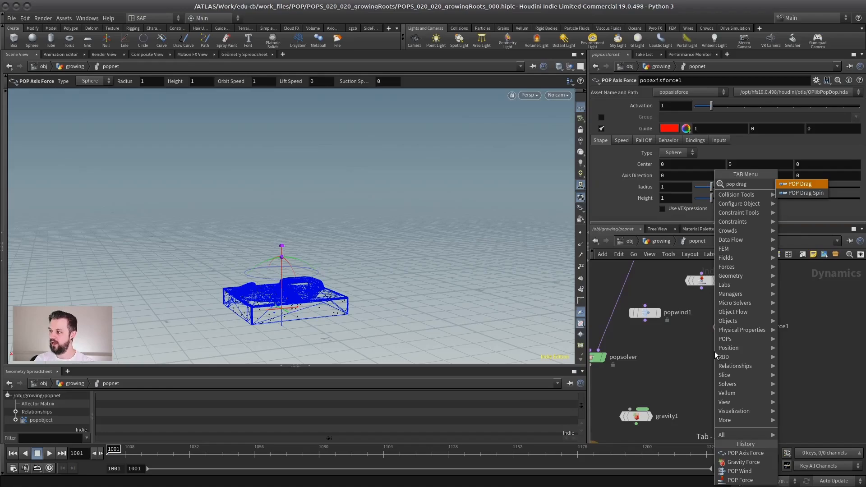
pyautogui.press('Return')
pyautogui.click(739, 357)
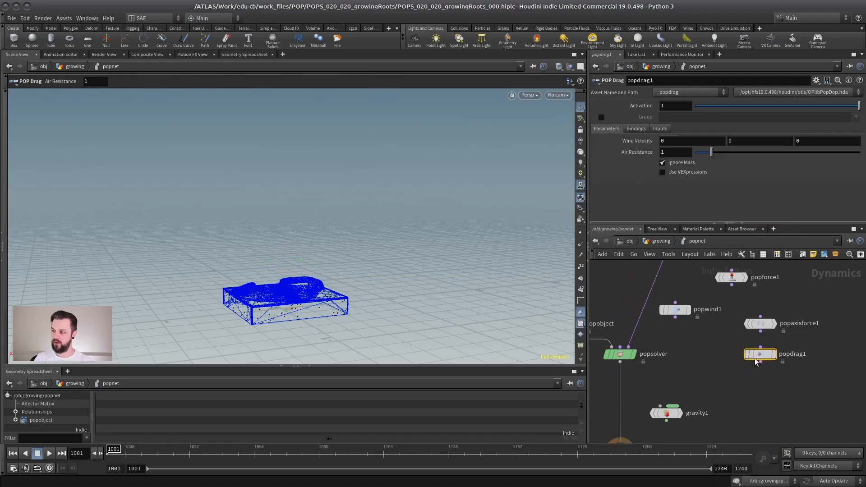
pyautogui.moveTo(738, 360)
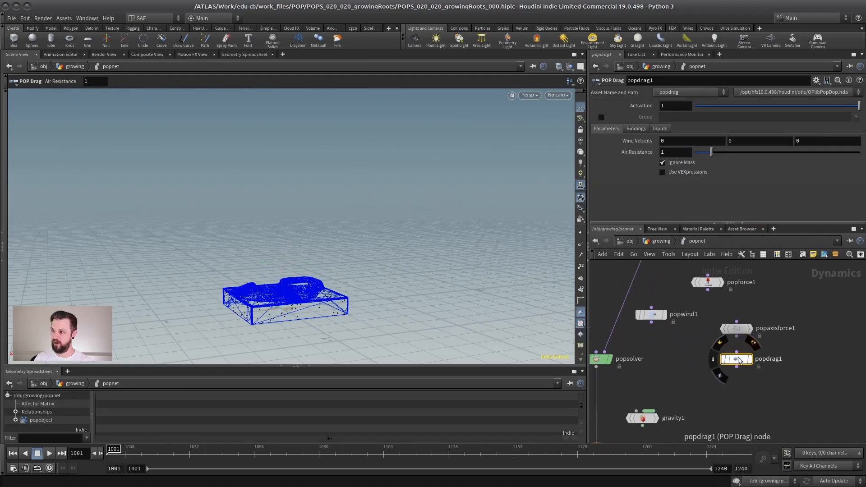
pyautogui.moveTo(698, 348); pyautogui.dragTo(707, 355, button='middle')
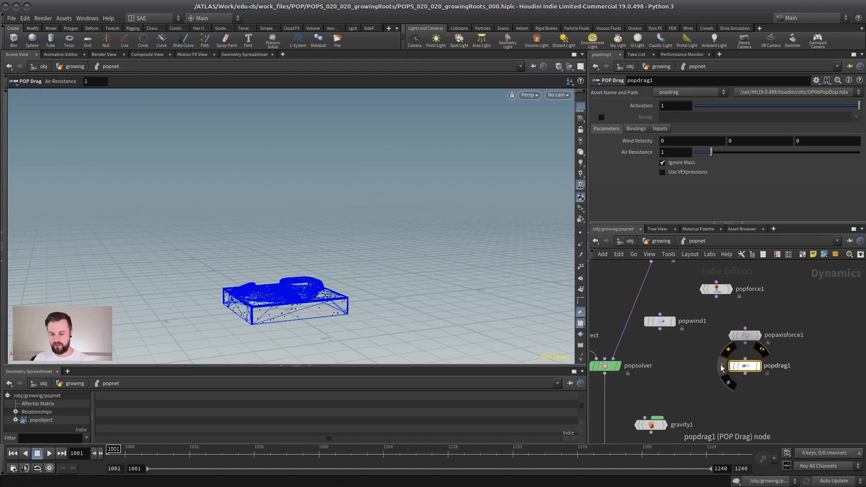
pyautogui.moveTo(721, 368); pyautogui.dragTo(732, 366, button='middle')
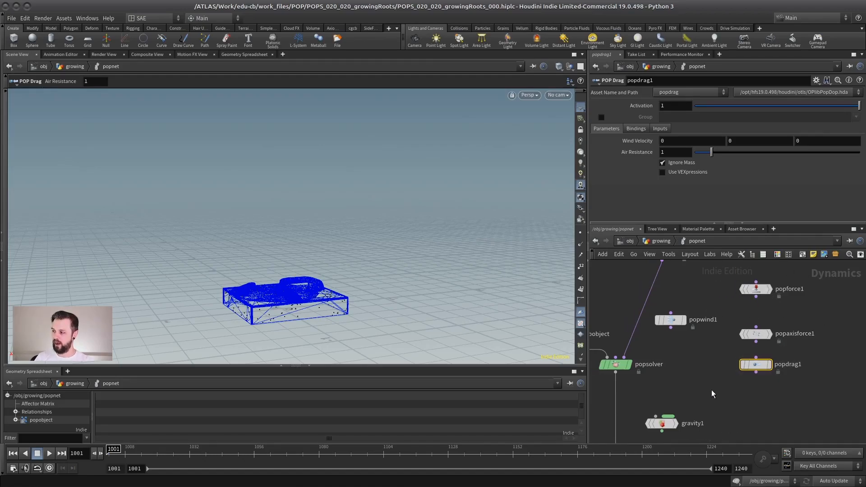
# - Delete popforce1, popaxisforce1, popdrag1 and gravity1 from the POP network, keeping popwind1
pyautogui.scroll(-2, 704, 357)
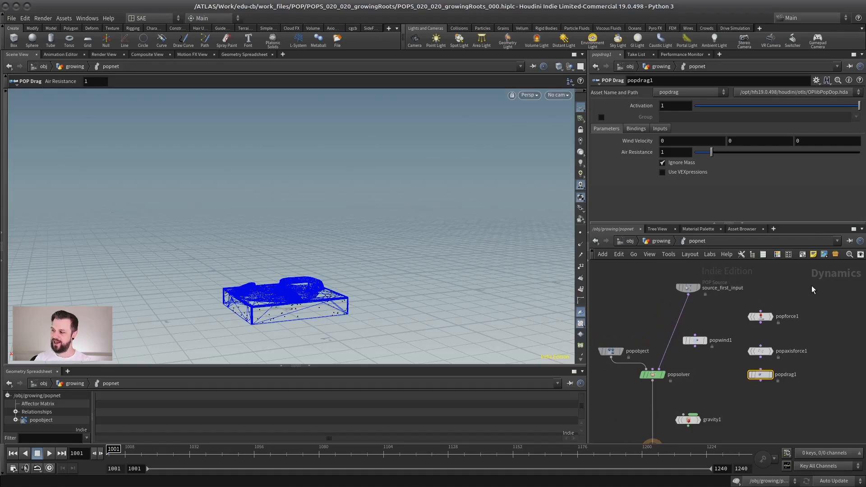
pyautogui.moveTo(811, 286); pyautogui.dragTo(737, 393)
pyautogui.moveTo(702, 365); pyautogui.dragTo(726, 341, button='middle')
pyautogui.press('Delete')
pyautogui.moveTo(753, 380); pyautogui.dragTo(696, 407)
pyautogui.press('Delete')
# - Insert popwind1 into the wire between source_first_input and popsolver
pyautogui.moveTo(738, 293); pyautogui.dragTo(758, 332, button='middle')
pyautogui.moveTo(758, 331)
pyautogui.mouseDown(button='right')
pyautogui.moveTo(757, 321)
pyautogui.moveTo(757, 342)
pyautogui.mouseUp(button='right')
pyautogui.moveTo(737, 374)
pyautogui.mouseDown()
pyautogui.moveTo(702, 361)
pyautogui.moveTo(727, 376)
pyautogui.mouseUp()
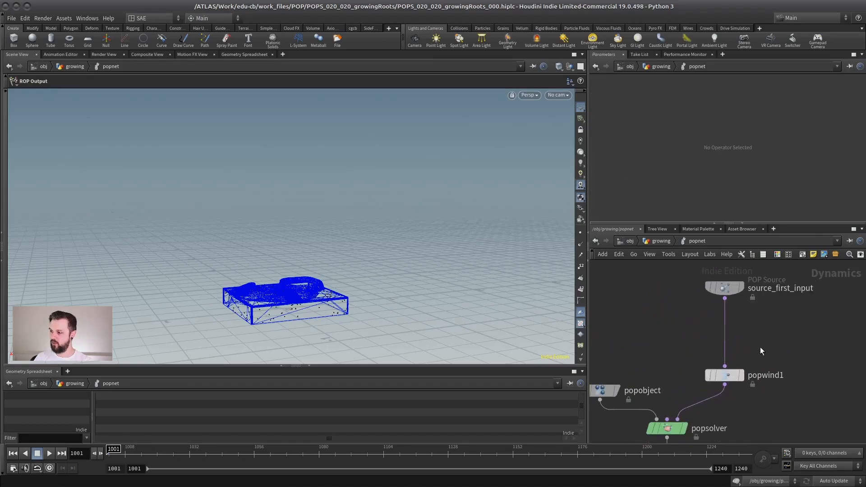
pyautogui.scroll(-2, 767, 334)
# - Set popwind1's wind velocity in Y to 1
pyautogui.click(739, 334)
pyautogui.click(730, 138)
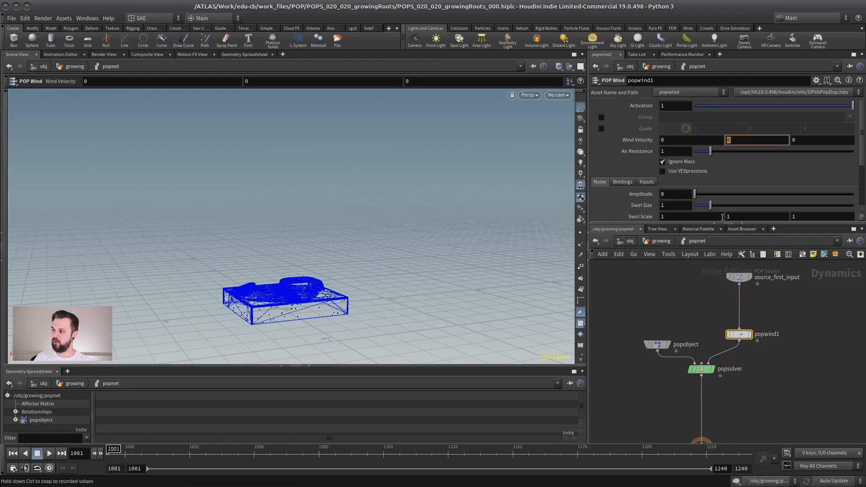
pyautogui.write('1')
pyautogui.press('Return')
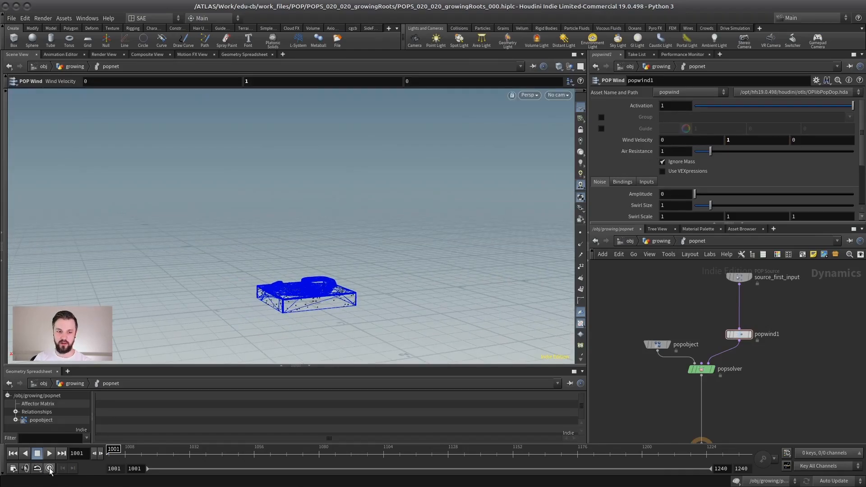
# - Play the simulation, inspect the particles above the plinth from several angles, and stop playback
pyautogui.click(49, 453)
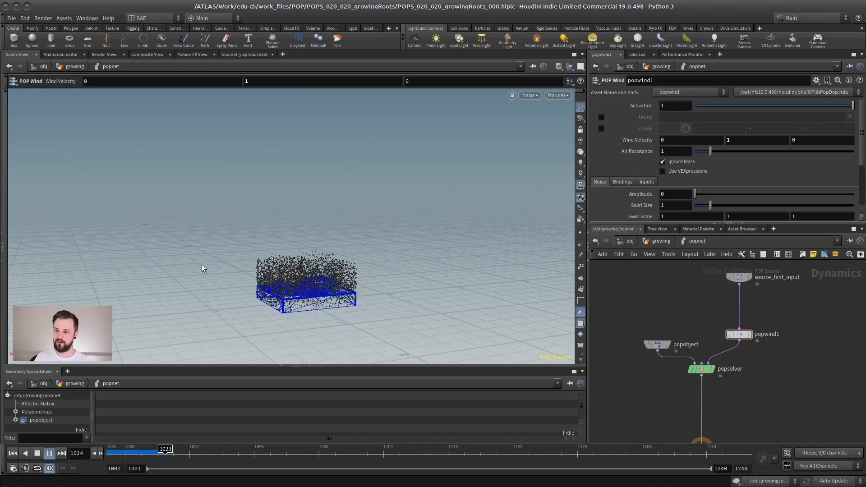
pyautogui.keyDown('alt'); pyautogui.moveTo(195, 261); pyautogui.dragTo(196, 245); pyautogui.keyUp('alt')
pyautogui.keyDown('alt'); pyautogui.moveTo(236, 245); pyautogui.dragTo(219, 278, button='middle'); pyautogui.keyUp('alt')
pyautogui.keyDown('alt'); pyautogui.moveTo(218, 279); pyautogui.dragTo(203, 306, button='right'); pyautogui.keyUp('alt')
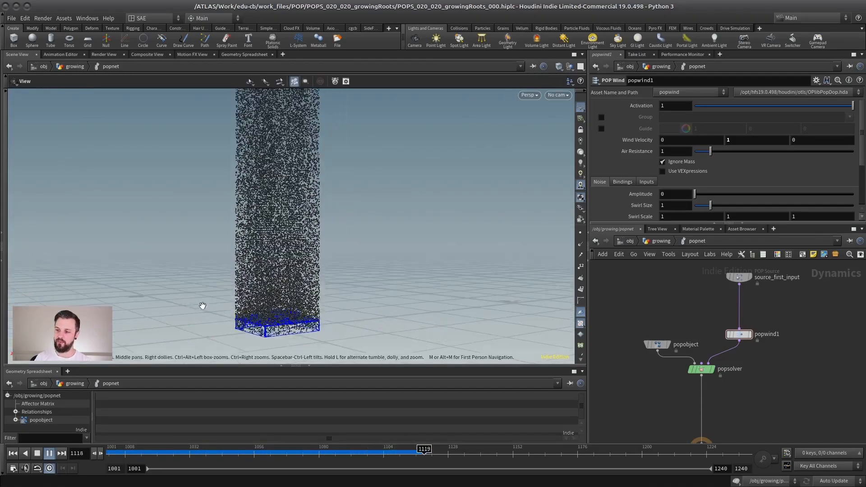
pyautogui.keyDown('alt'); pyautogui.moveTo(203, 306); pyautogui.dragTo(186, 314); pyautogui.keyUp('alt')
pyautogui.click(37, 454)
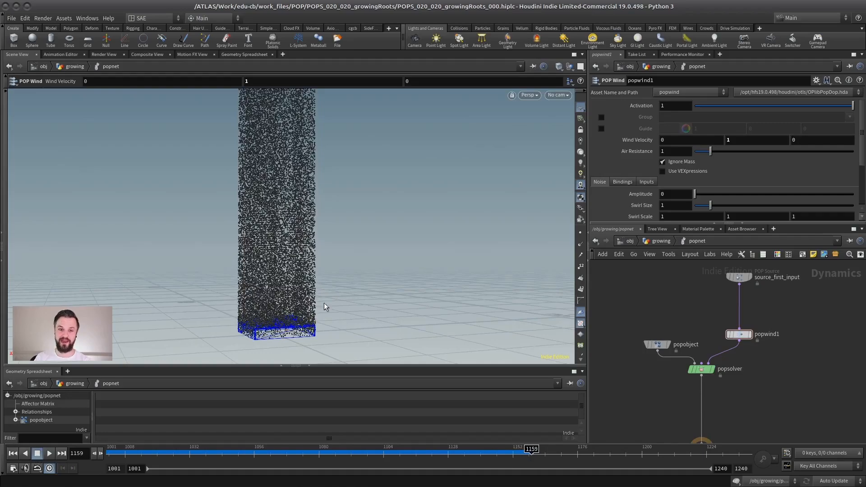
# - Set the constant birth rate of source_first_input to 50, enlarging the parameter area to see its birth settings
pyautogui.moveTo(705, 292); pyautogui.dragTo(660, 312, button='middle')
pyautogui.click(693, 297)
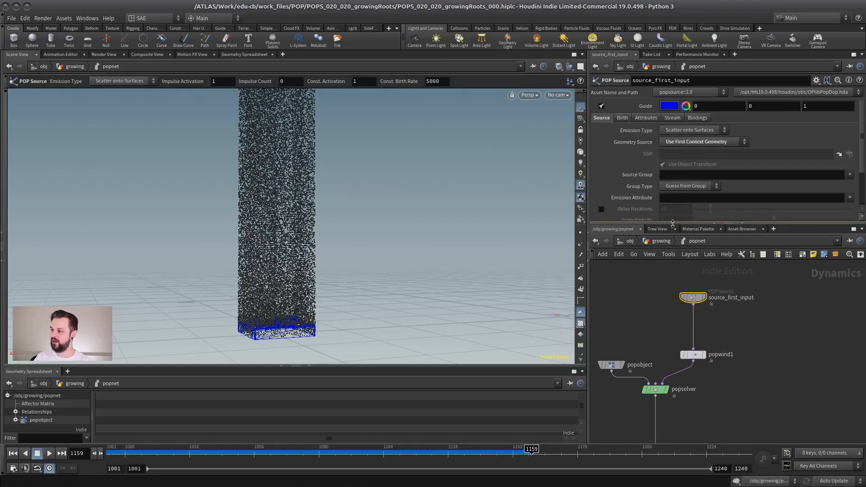
pyautogui.moveTo(672, 223); pyautogui.dragTo(672, 281)
pyautogui.click(622, 118)
pyautogui.click(690, 164)
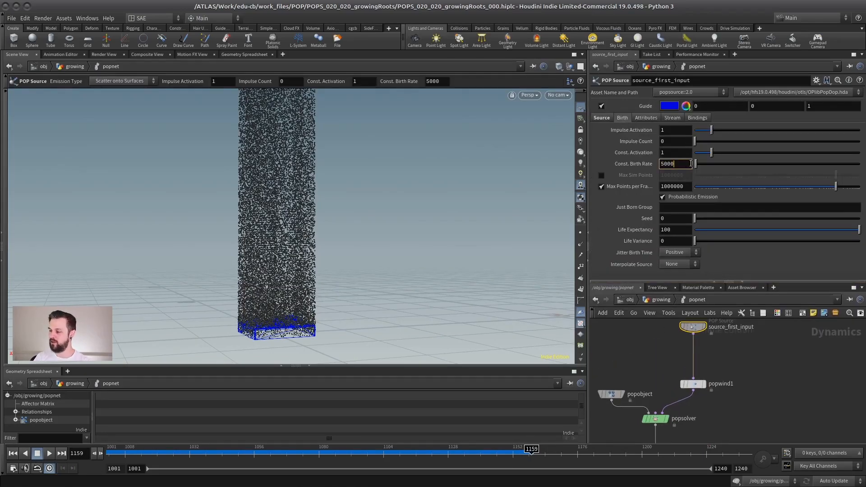
pyautogui.press('BackSpace')
pyautogui.press('BackSpace')
pyautogui.press('Return')
# - Replay the simulation from the first frame and examine the particles from the growing network level
pyautogui.click(12, 453)
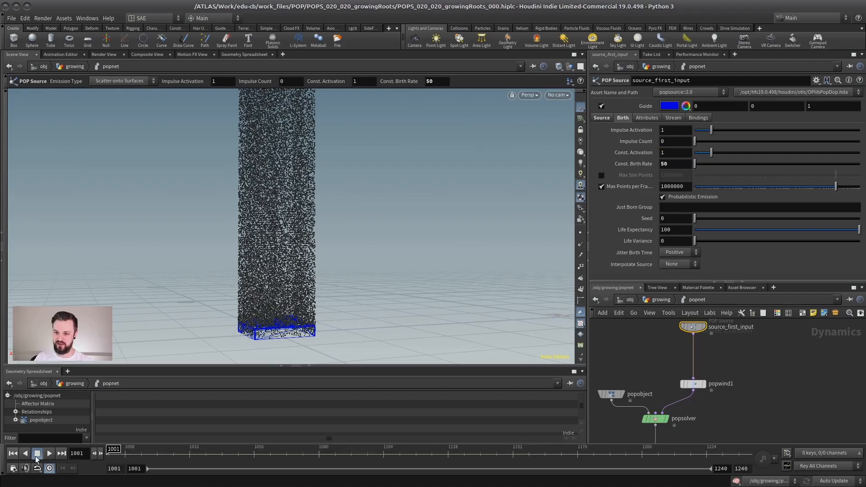
pyautogui.click(50, 453)
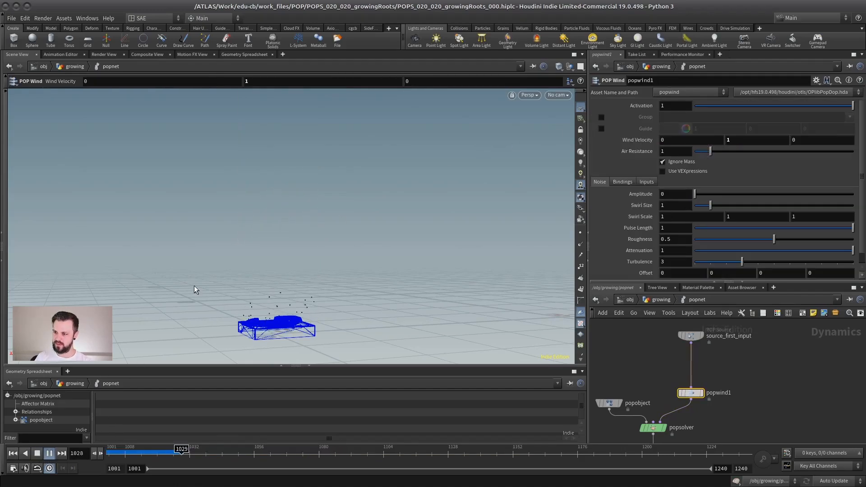
pyautogui.press('Escape')
pyautogui.moveTo(191, 286); pyautogui.dragTo(245, 267)
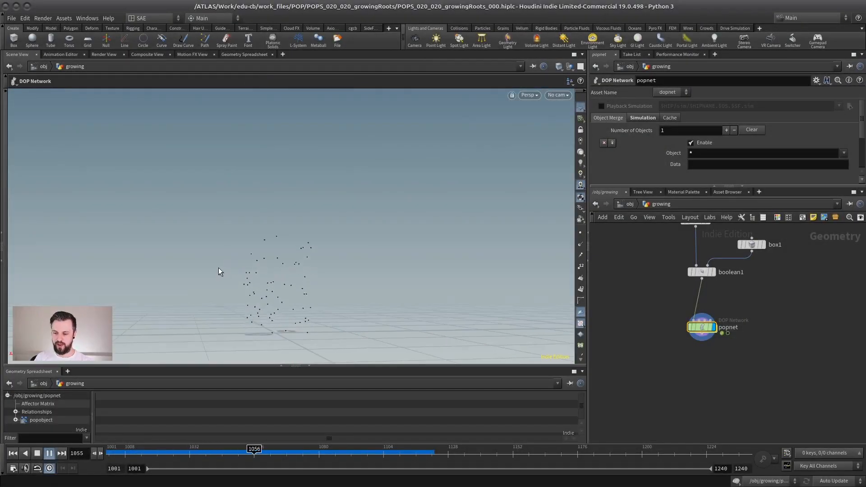
pyautogui.keyDown('alt'); pyautogui.moveTo(218, 268); pyautogui.dragTo(216, 307); pyautogui.keyUp('alt')
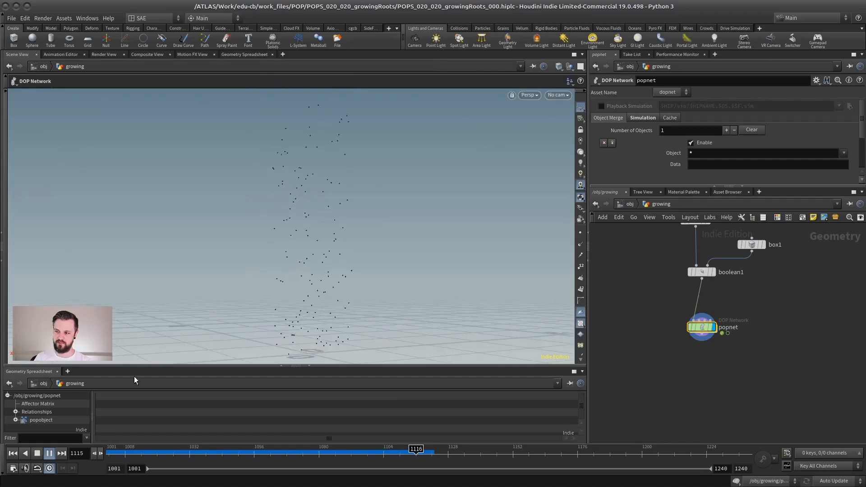
# - Go back inside popnet, add an unconnected POP Force node below popwind1, and enlarge the parameter area
pyautogui.doubleClick(706, 326)
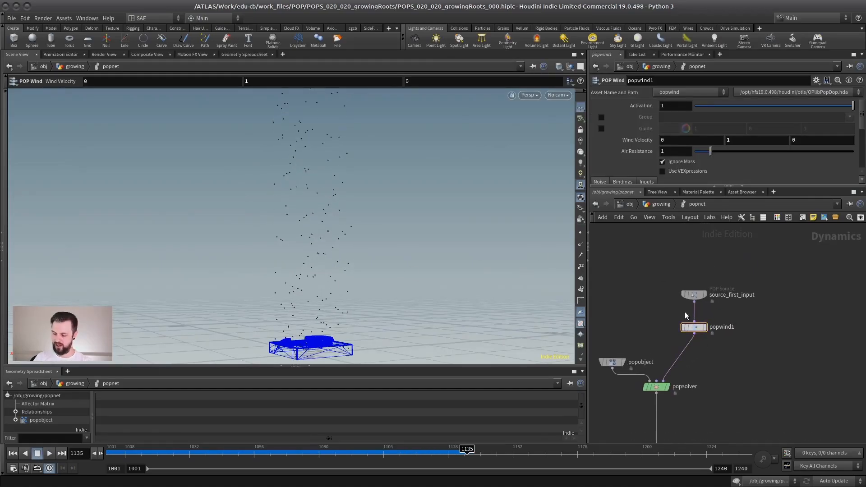
pyautogui.scroll(1, 735, 354)
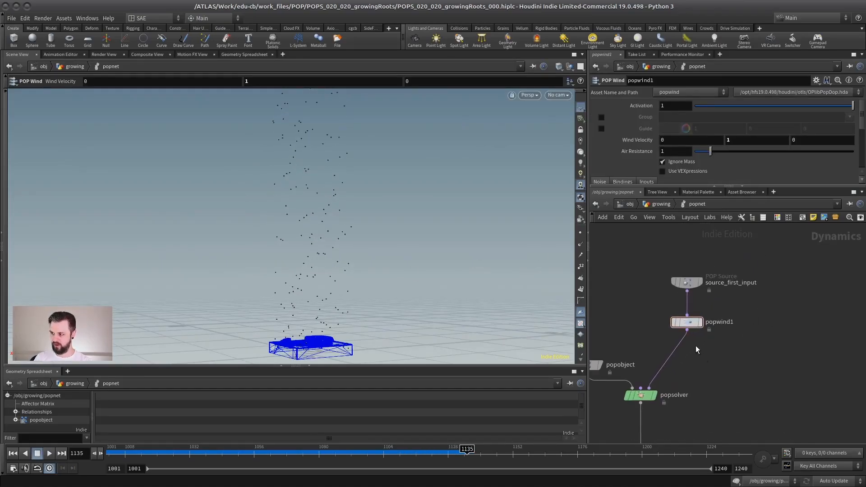
pyautogui.press('Tab')
pyautogui.write('pop for')
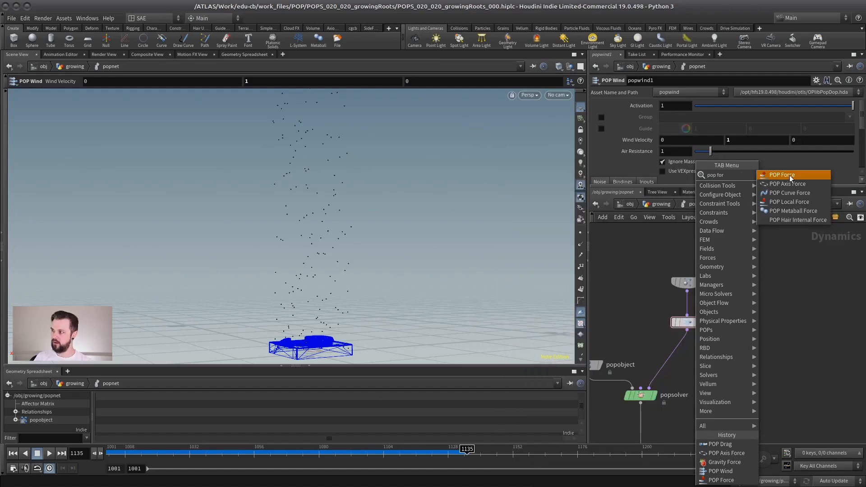
pyautogui.click(789, 176)
pyautogui.click(707, 372)
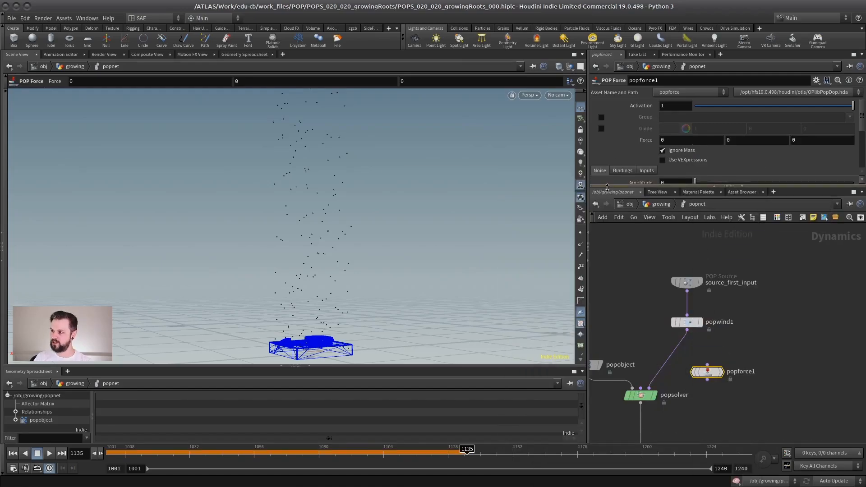
pyautogui.moveTo(607, 188); pyautogui.dragTo(607, 229)
# - Set popwind1's noise amplitude to 1 and replay the simulation from the first frame
pyautogui.click(681, 344)
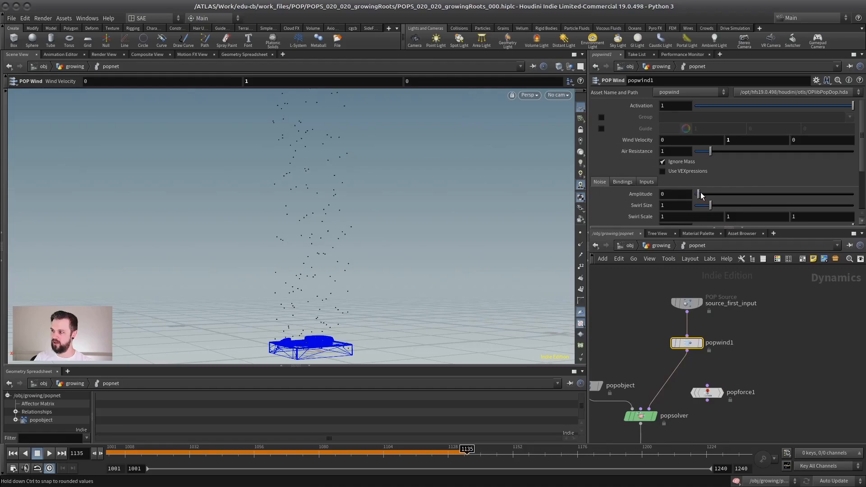
pyautogui.moveTo(700, 193); pyautogui.dragTo(710, 193)
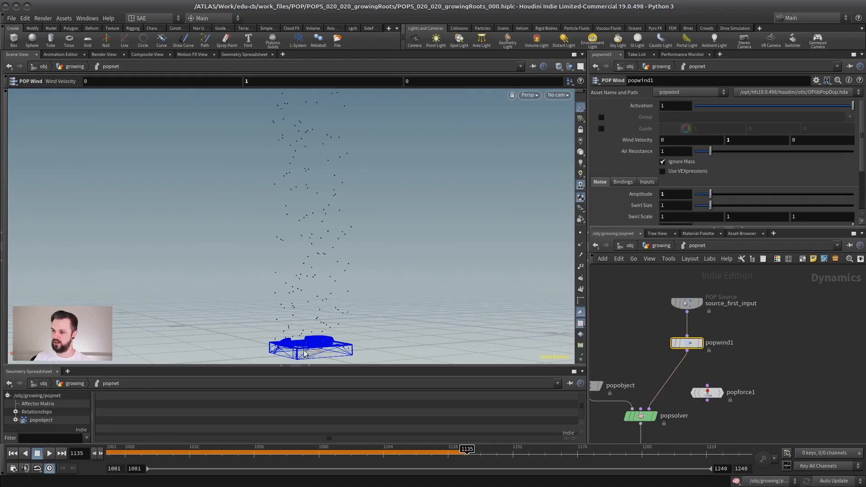
pyautogui.click(13, 453)
pyautogui.click(49, 454)
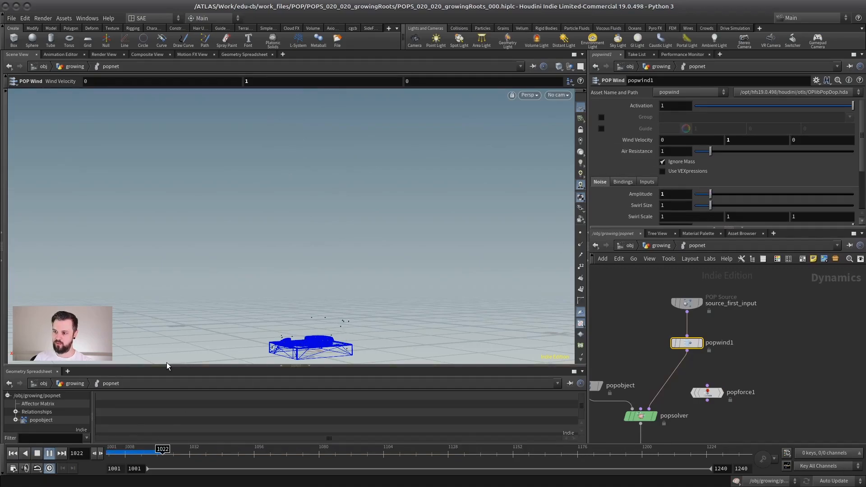
pyautogui.click(36, 452)
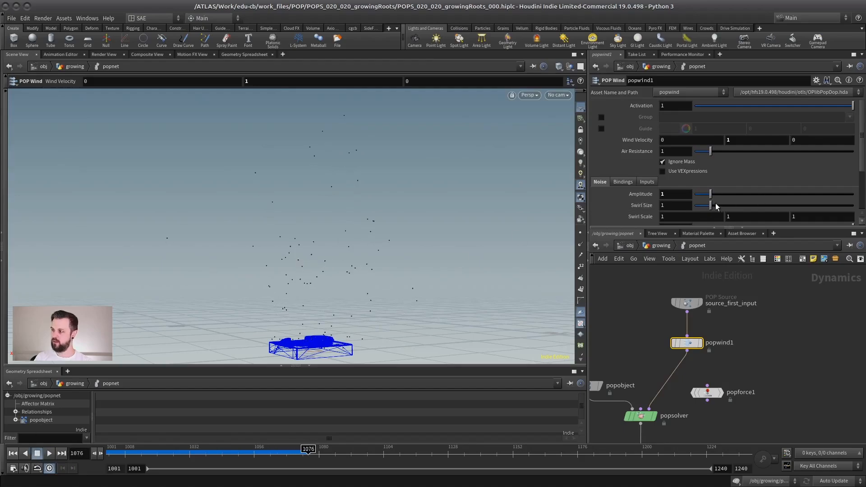
# - Reduce popwind1's swirl size to 0.48 and replay the simulation from the first frame
pyautogui.moveTo(712, 206); pyautogui.dragTo(703, 205)
pyautogui.hotkey('ctrl', 'Up')
pyautogui.press('Up')
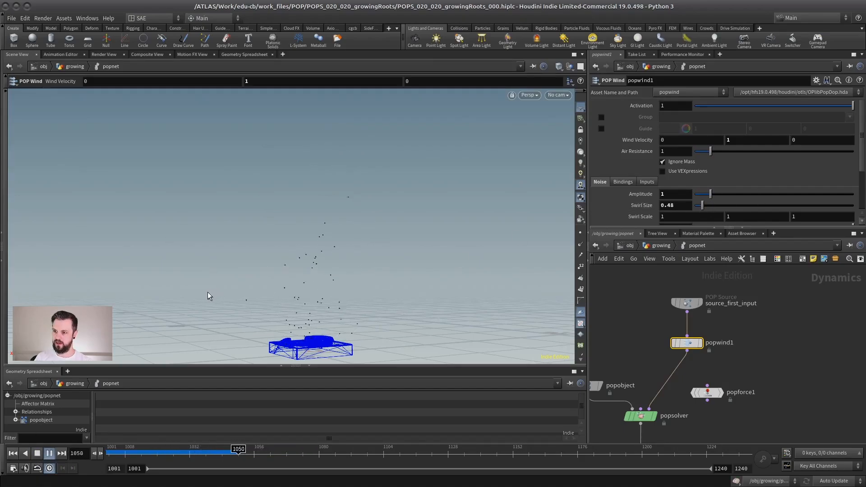
pyautogui.click(37, 453)
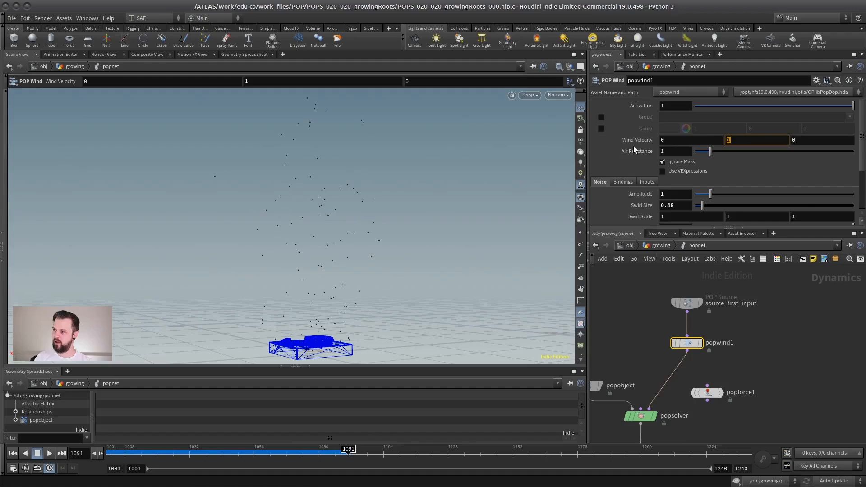
# - Set popwind1's noise amplitude to 0.5 and its wind velocity in Y to 0.6
pyautogui.moveTo(672, 194); pyautogui.dragTo(605, 192)
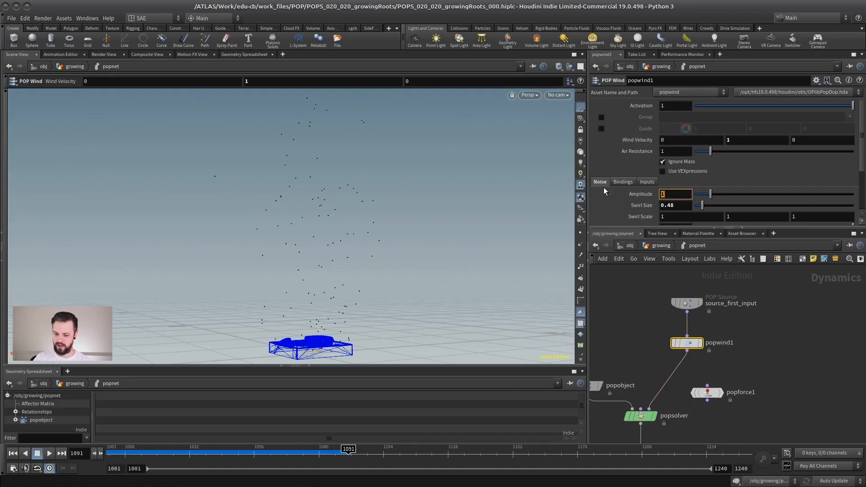
pyautogui.write('.5')
pyautogui.press('Return')
pyautogui.click(757, 140)
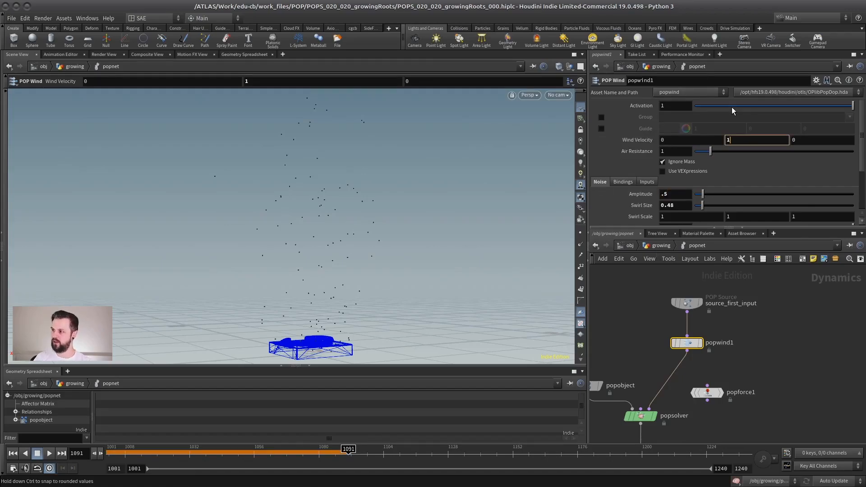
pyautogui.write('0.6')
pyautogui.press('Return')
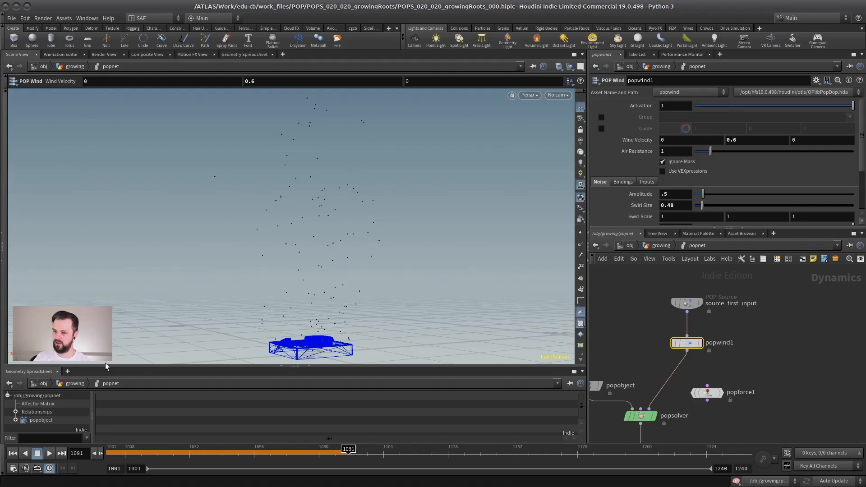
# - Replay the simulation from the first frame to check the particle motion under the new wind settings
pyautogui.click(13, 453)
pyautogui.click(49, 453)
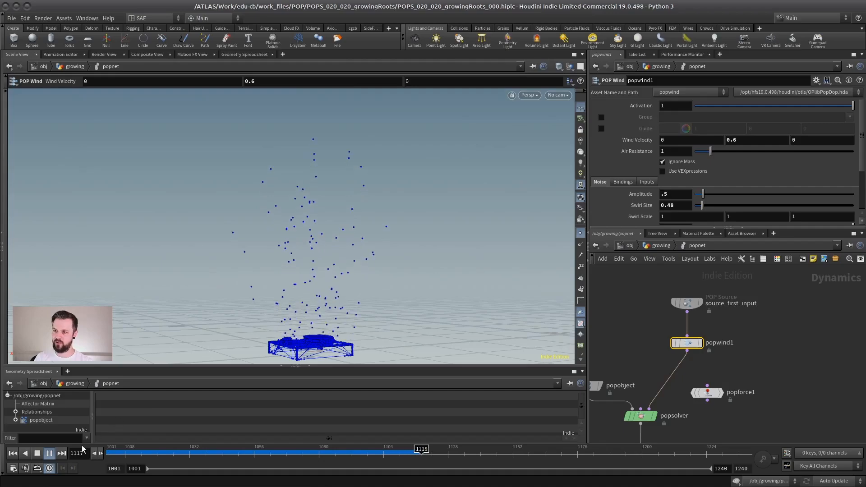
pyautogui.click(39, 454)
pyautogui.click(41, 454)
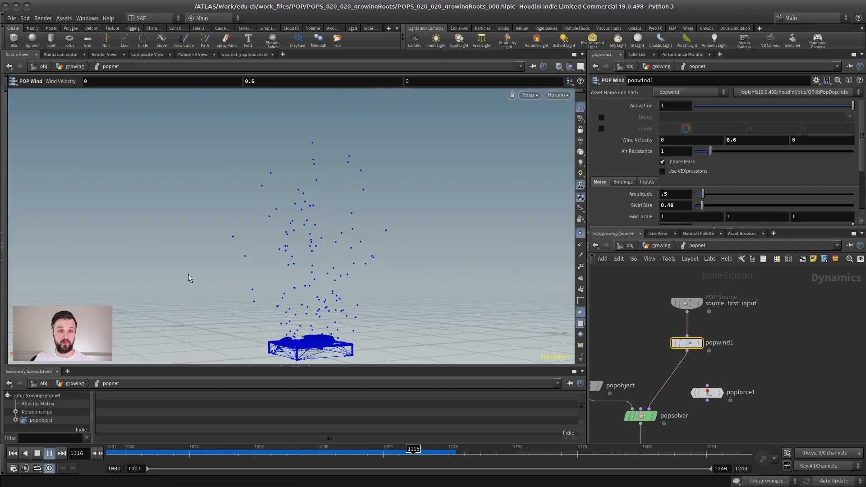
# - Stop the playback, go up to the growing geometry network and scrub the timeline to frame 1066
pyautogui.click(37, 454)
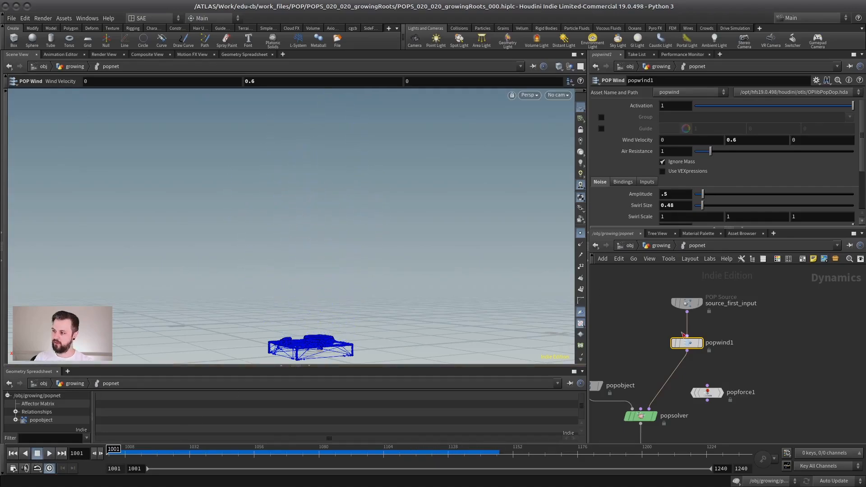
pyautogui.click(659, 246)
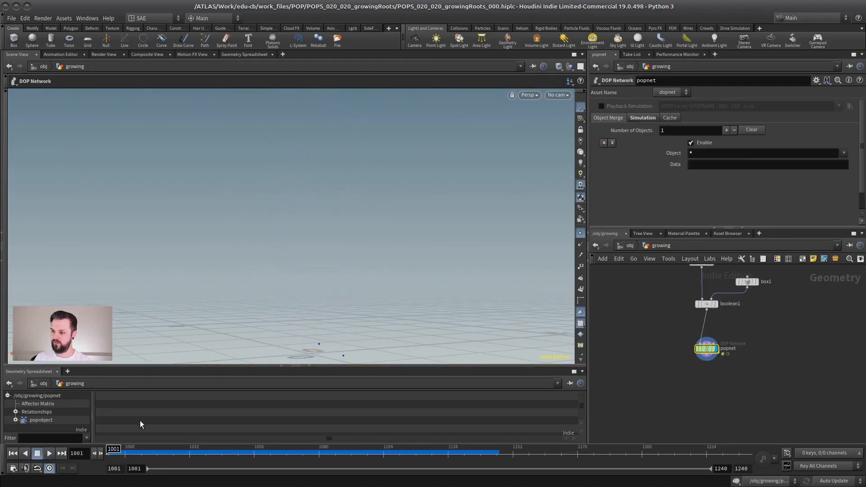
pyautogui.moveTo(145, 452); pyautogui.dragTo(281, 453)
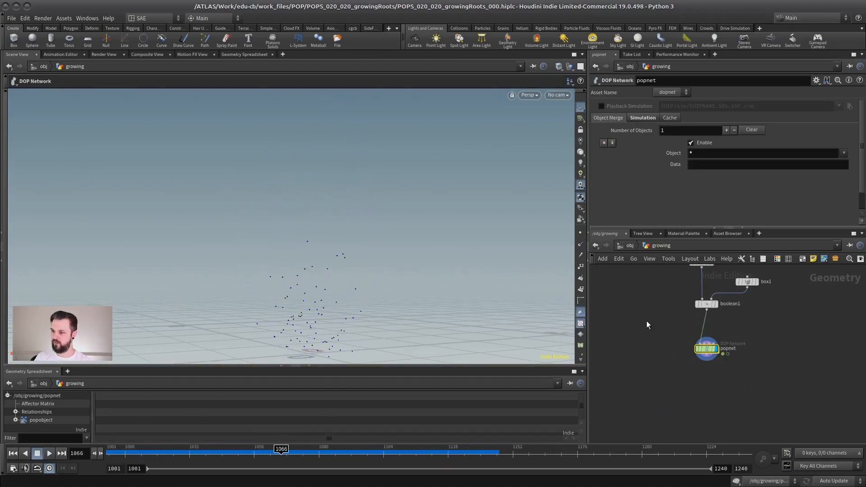
# - Add a Trail node below popnet, fed by popnet's output, and display it
pyautogui.press('Tab')
pyautogui.write('trail')
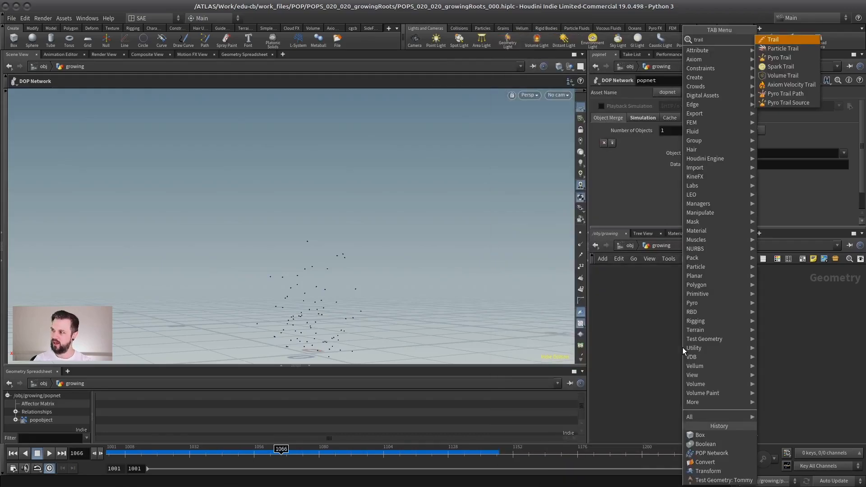
pyautogui.press('Return')
pyautogui.click(691, 382)
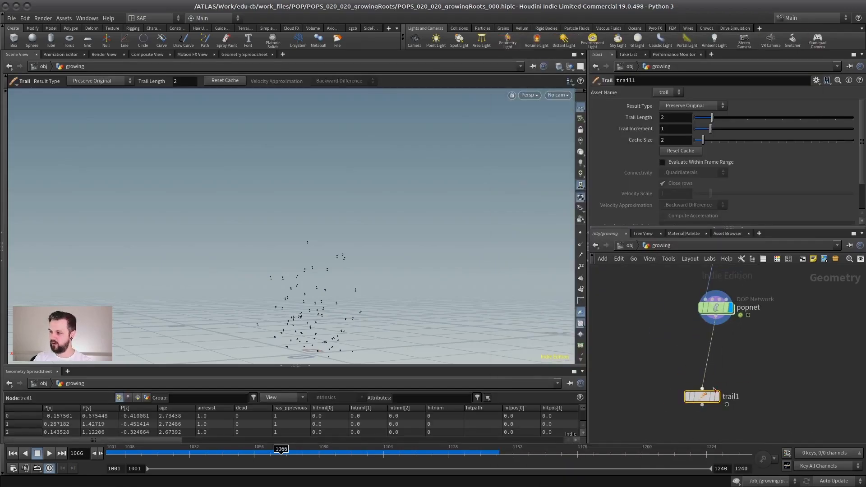
pyautogui.click(715, 396)
pyautogui.moveTo(705, 396); pyautogui.dragTo(722, 377)
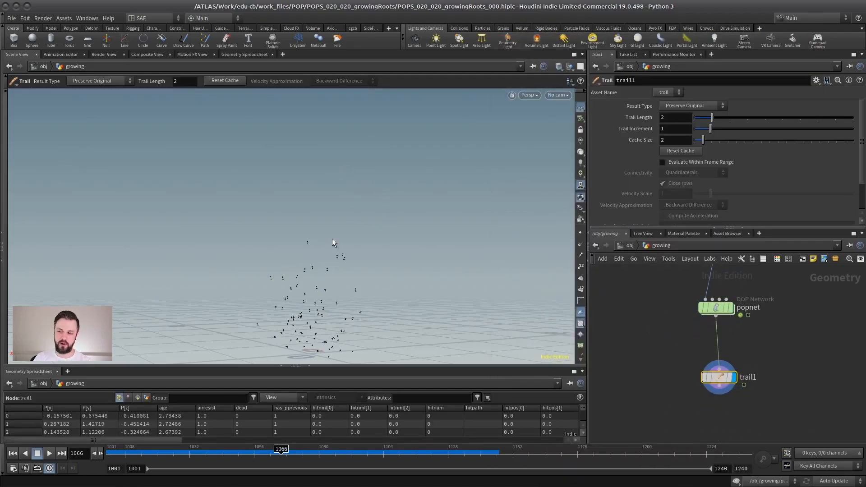
pyautogui.moveTo(719, 377); pyautogui.dragTo(719, 381)
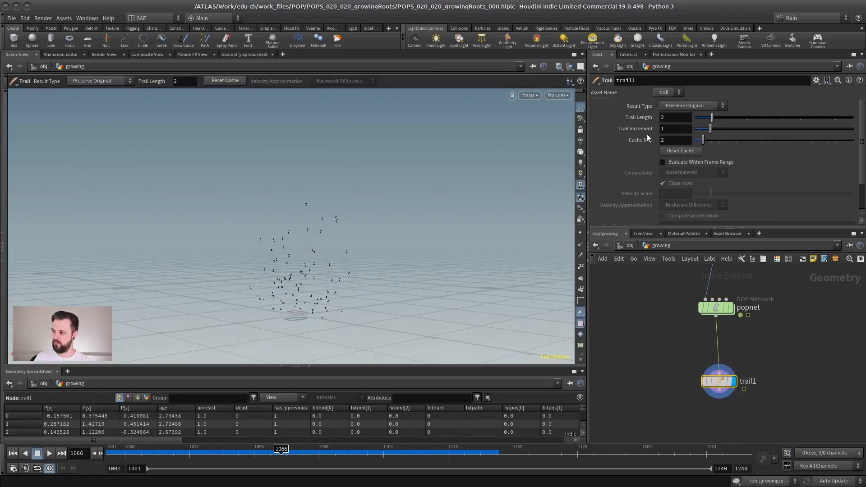
# - Set trail1's result type to Connect as Polygons with a trail length of 10, and inspect the resulting lines up close
pyautogui.click(689, 105)
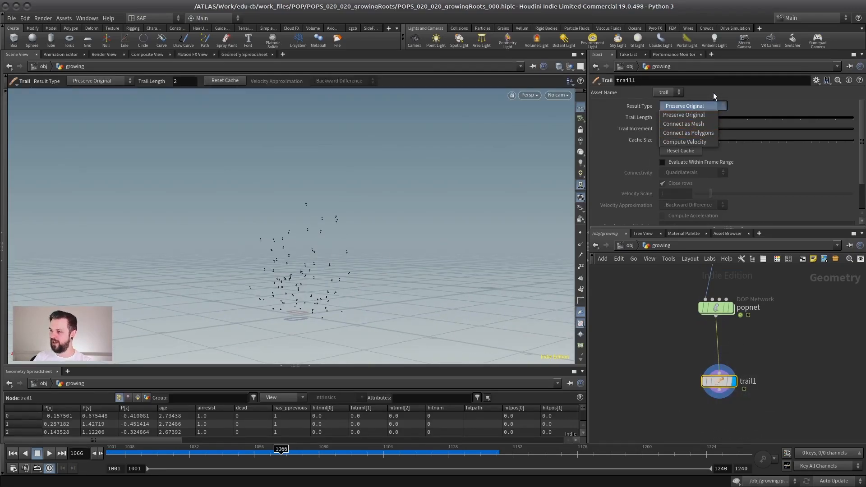
pyautogui.click(683, 133)
pyautogui.press('Escape')
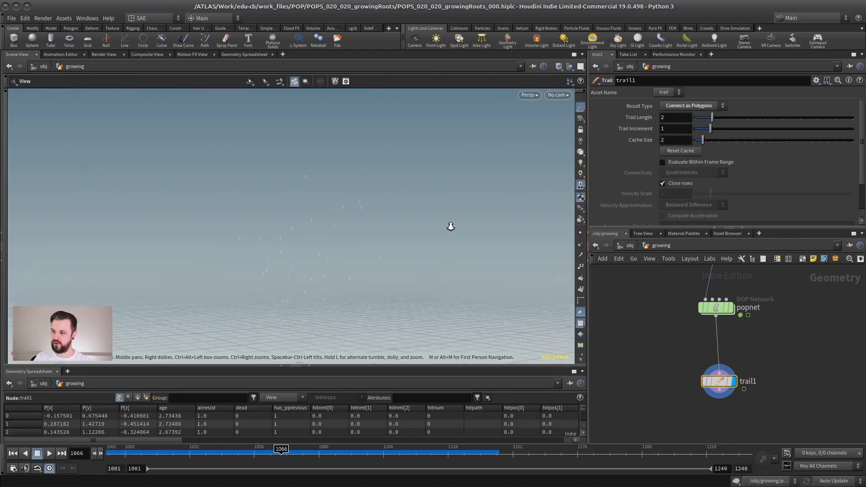
pyautogui.press('Return')
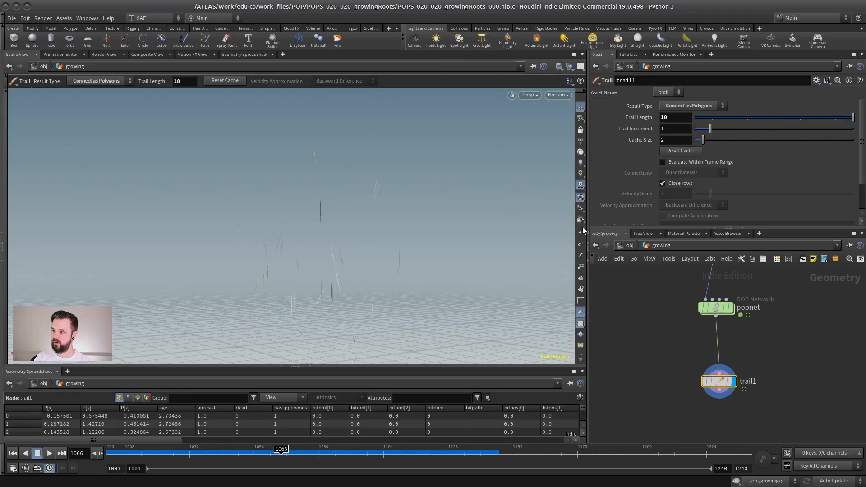
pyautogui.press('w')
pyautogui.keyDown('alt'); pyautogui.moveTo(416, 223); pyautogui.dragTo(434, 250); pyautogui.keyUp('alt')
pyautogui.keyDown('alt'); pyautogui.moveTo(435, 250); pyautogui.dragTo(485, 239, button='right'); pyautogui.keyUp('alt')
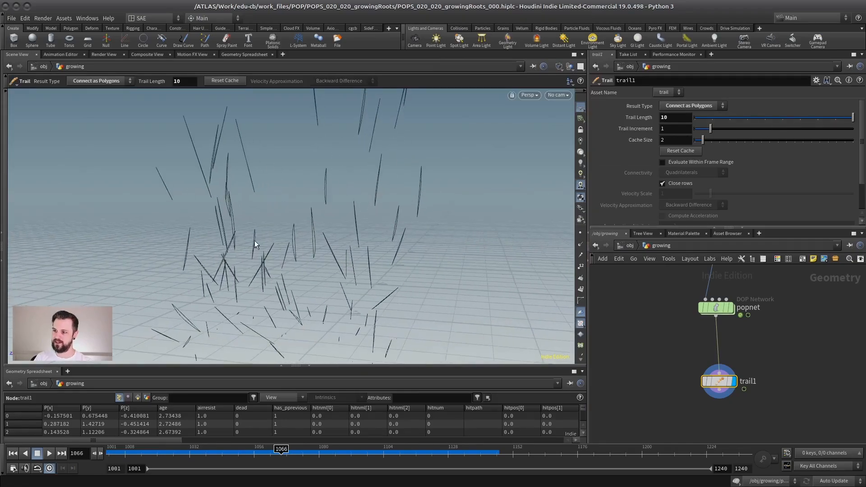
pyautogui.press('w')
pyautogui.moveTo(254, 240)
pyautogui.keyDown('alt'); pyautogui.mouseDown()
pyautogui.moveTo(444, 220)
pyautogui.moveTo(259, 253)
pyautogui.moveTo(289, 240)
pyautogui.mouseUp(); pyautogui.keyUp('alt')
pyautogui.press('w')
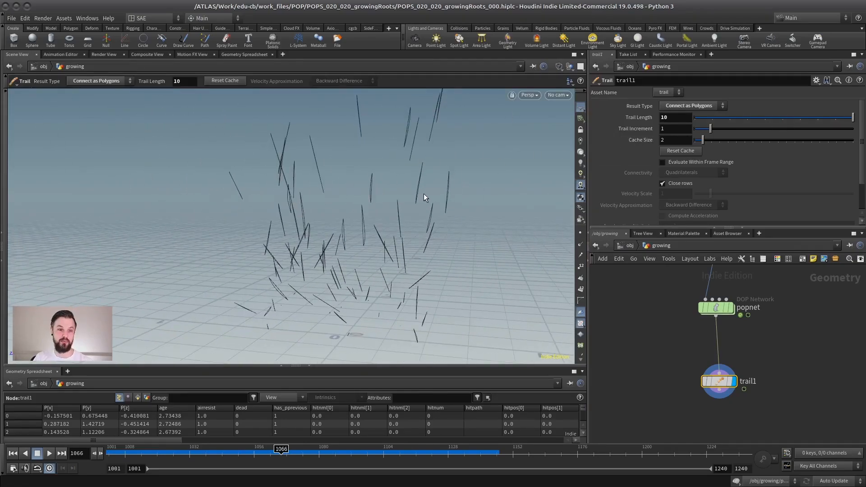
# - Turn off Close Rows on trail1 and set its trail length to 1000
pyautogui.click(663, 183)
pyautogui.press('Escape')
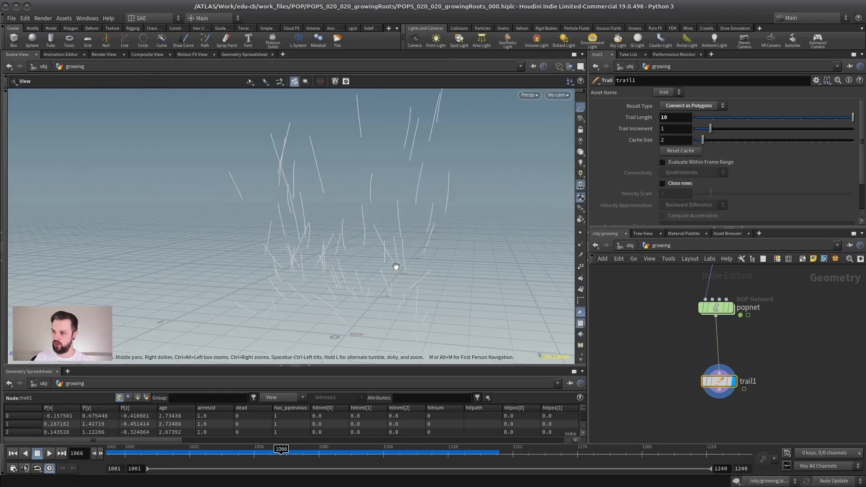
pyautogui.moveTo(395, 267); pyautogui.dragTo(251, 250)
pyautogui.moveTo(281, 448)
pyautogui.mouseDown()
pyautogui.moveTo(366, 449)
pyautogui.moveTo(176, 448)
pyautogui.moveTo(371, 447)
pyautogui.mouseUp()
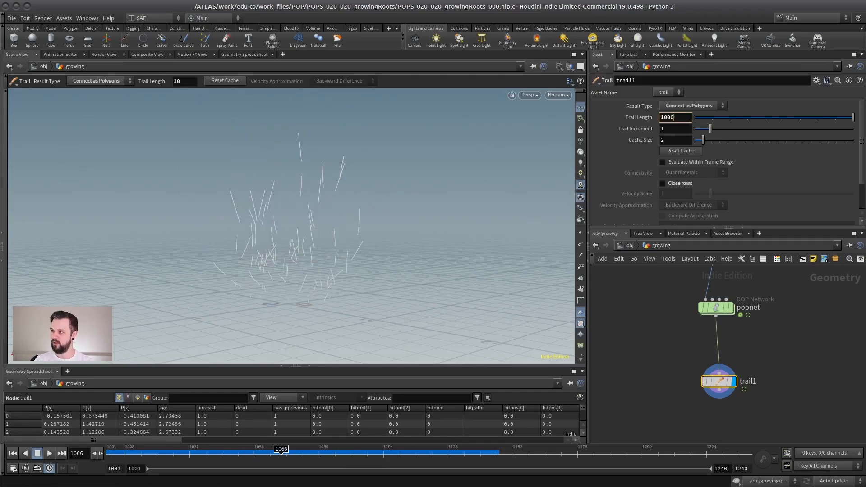
pyautogui.press('Return')
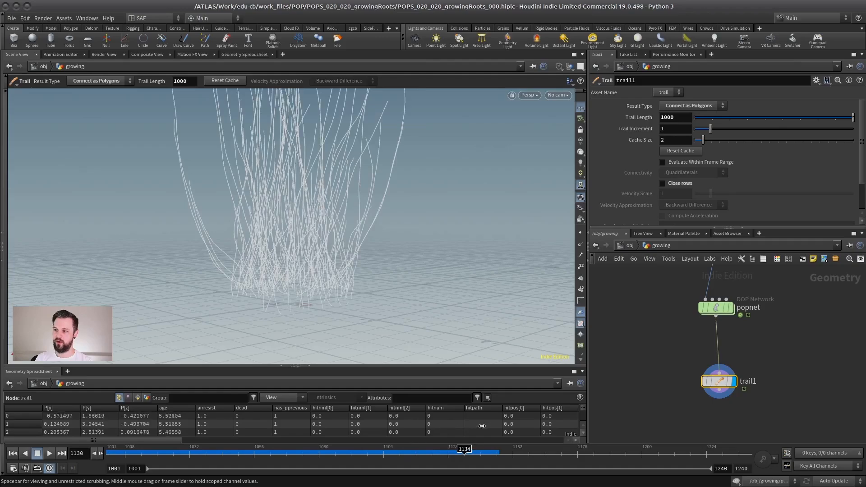
# - Scrub the timeline and replay from the first frame to examine how the long trails grow
pyautogui.moveTo(482, 426); pyautogui.dragTo(456, 426)
pyautogui.keyDown('alt'); pyautogui.moveTo(384, 329); pyautogui.dragTo(323, 321); pyautogui.keyUp('alt')
pyautogui.moveTo(454, 451)
pyautogui.mouseDown()
pyautogui.moveTo(162, 440)
pyautogui.moveTo(392, 432)
pyautogui.moveTo(135, 433)
pyautogui.moveTo(483, 414)
pyautogui.mouseUp()
pyautogui.keyDown('alt'); pyautogui.moveTo(311, 293); pyautogui.dragTo(303, 323); pyautogui.keyUp('alt')
pyautogui.click(12, 453)
pyautogui.click(49, 453)
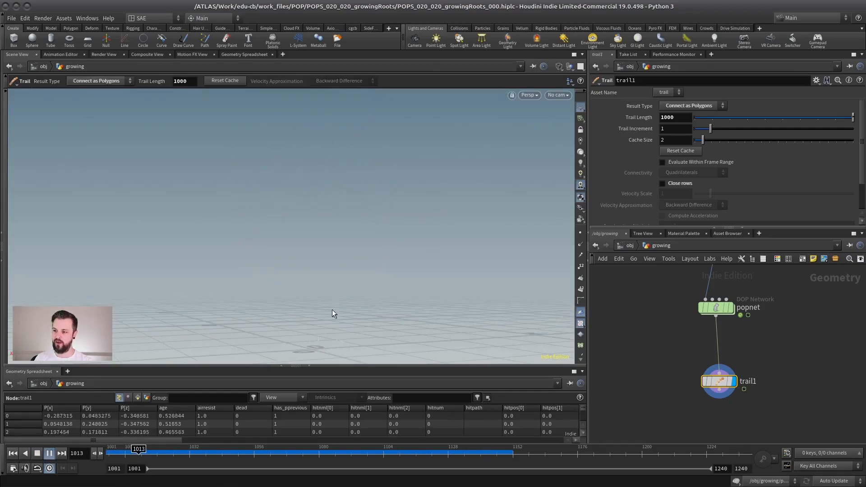
pyautogui.press('Escape')
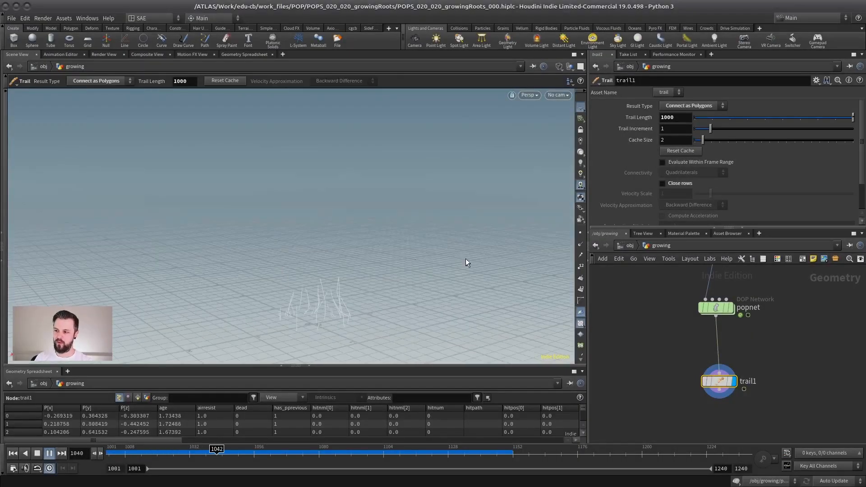
# - Enlarge the network editor and move transform1 and convert1 away from the boolean branch to free up space
pyautogui.moveTo(639, 314); pyautogui.dragTo(622, 337, button='middle')
pyautogui.scroll(-3, 622, 337)
pyautogui.moveTo(750, 227); pyautogui.dragTo(740, 139)
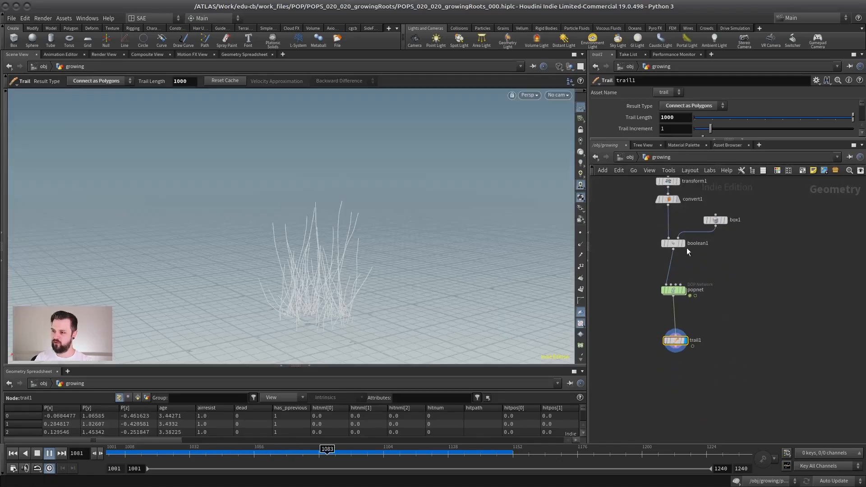
pyautogui.scroll(2, 728, 266)
pyautogui.scroll(-3, 697, 275)
pyautogui.moveTo(705, 207); pyautogui.dragTo(703, 255, button='middle')
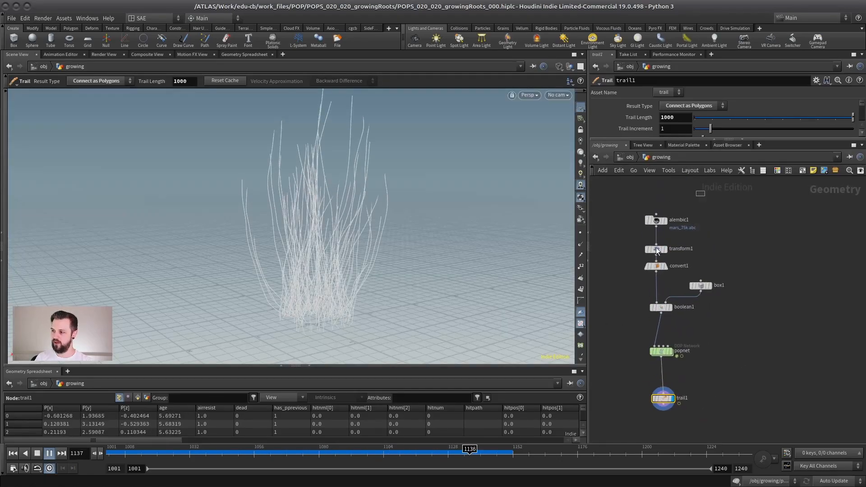
pyautogui.click(656, 249)
pyautogui.keyDown('shift'); pyautogui.moveTo(656, 266); pyautogui.dragTo(735, 255); pyautogui.keyUp('shift')
pyautogui.moveTo(752, 358); pyautogui.dragTo(718, 310, button='middle')
pyautogui.click(715, 305)
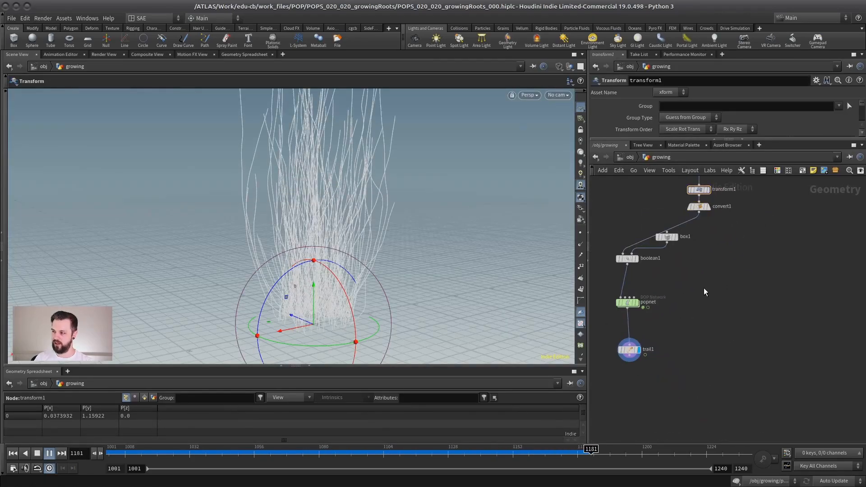
# - Add a Merge node that combines trail1 with the statue geometry from convert1
pyautogui.press('Tab')
pyautogui.write('merge')
pyautogui.press('Return')
pyautogui.click(699, 387)
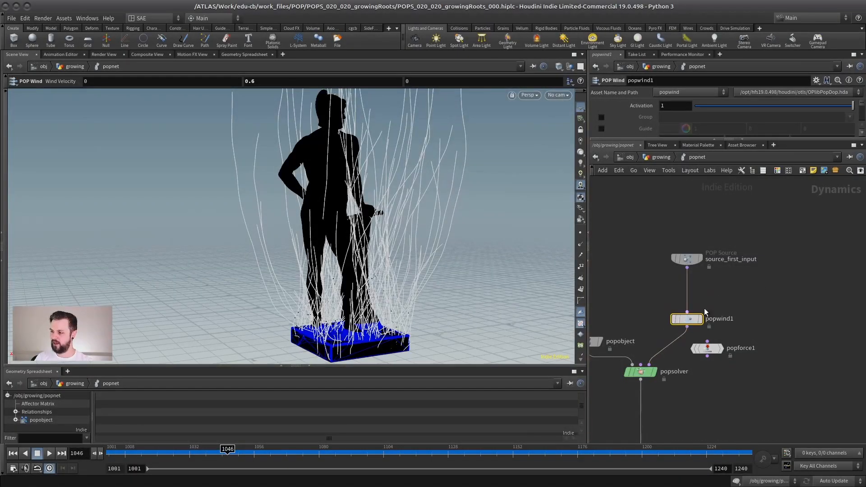
# - Delete the unused popforce1 node from inside the POP network
pyautogui.scroll(-3, 710, 289)
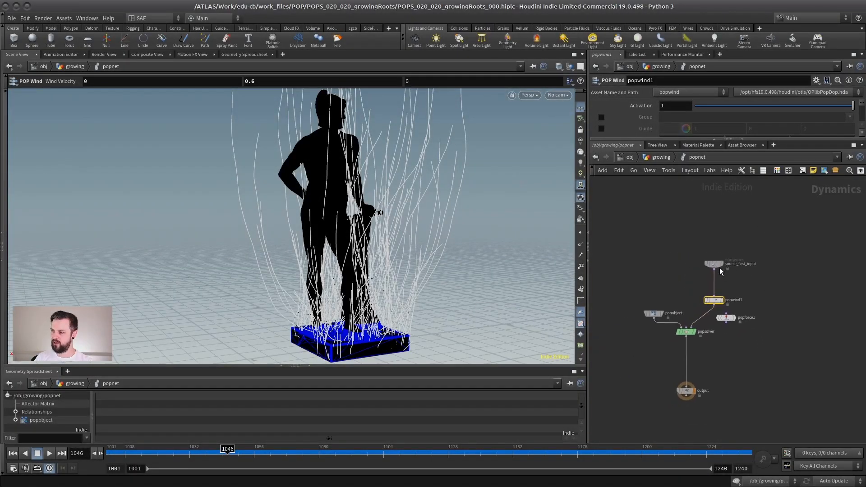
pyautogui.click(720, 322)
pyautogui.press('Delete')
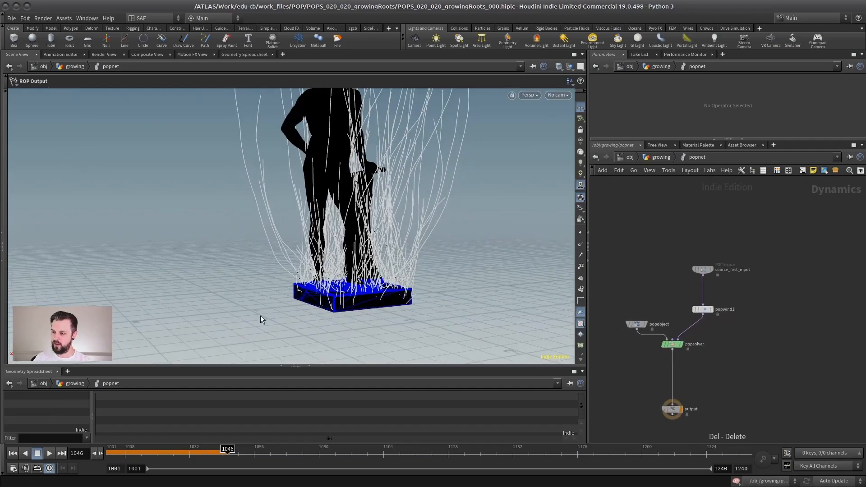
# - Rewind to the first frame and place a static object node beside popsolver in the POP network
pyautogui.click(13, 454)
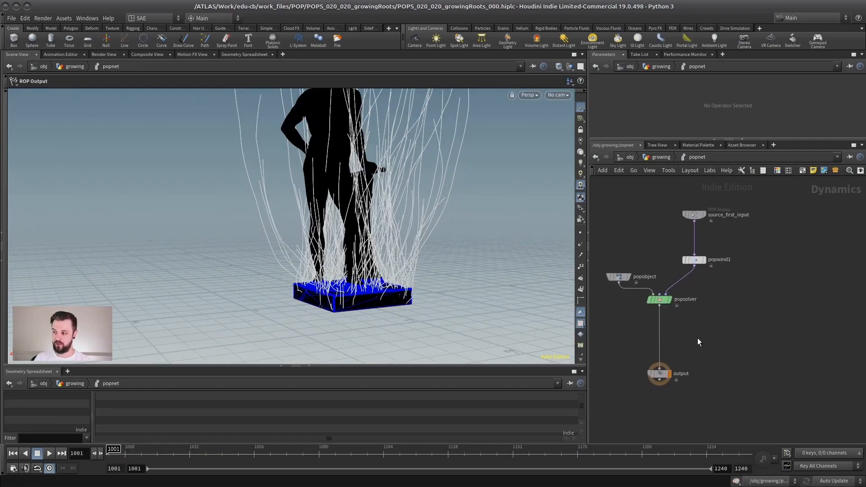
pyautogui.press('Tab')
pyautogui.write('sta')
pyautogui.press('Return')
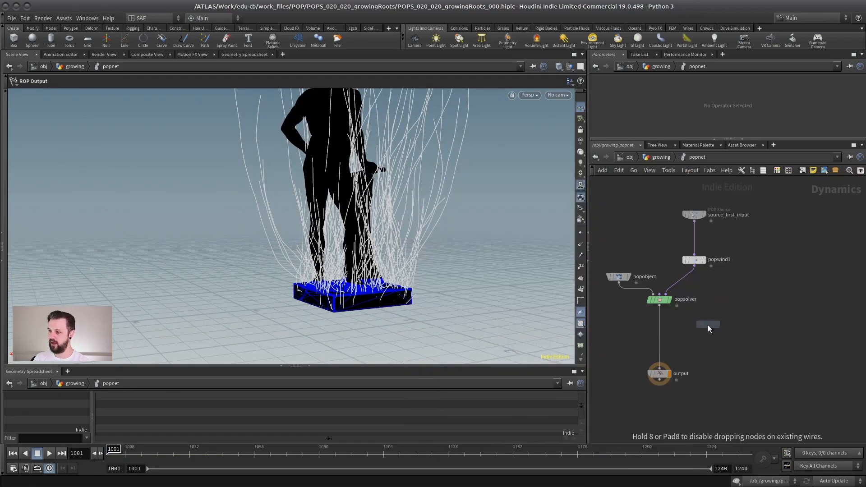
pyautogui.click(705, 326)
pyautogui.moveTo(721, 302); pyautogui.dragTo(735, 302, button='right')
# - Return to the growing network, select merge1 and examine the trails around the statue at frame 1094
pyautogui.click(661, 158)
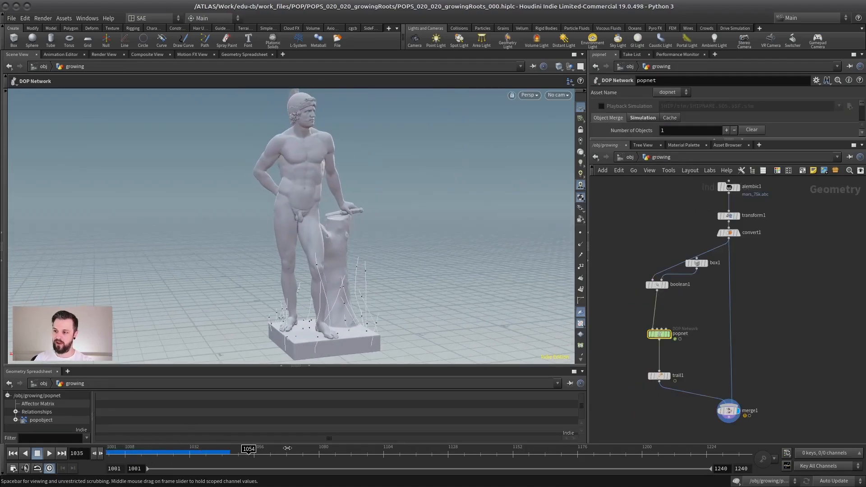
pyautogui.moveTo(792, 385); pyautogui.dragTo(715, 425)
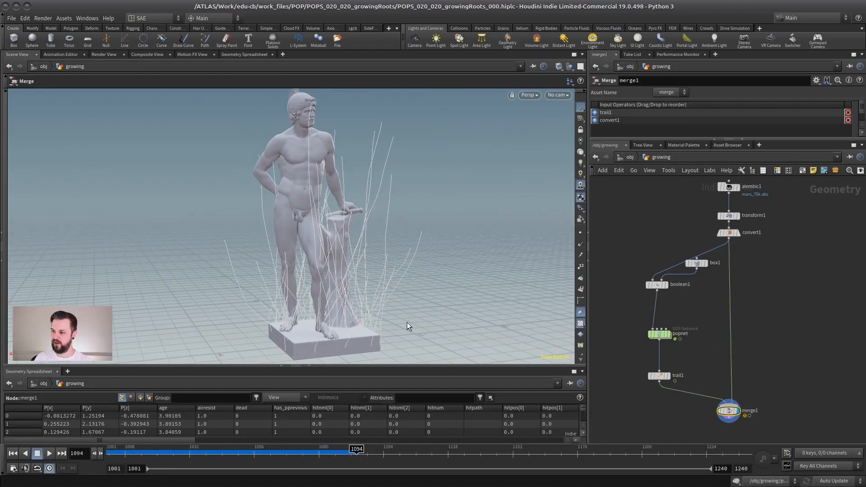
pyautogui.moveTo(212, 252)
pyautogui.keyDown('alt'); pyautogui.mouseDown()
pyautogui.moveTo(319, 250)
pyautogui.moveTo(196, 249)
pyautogui.mouseUp(); pyautogui.keyUp('alt')
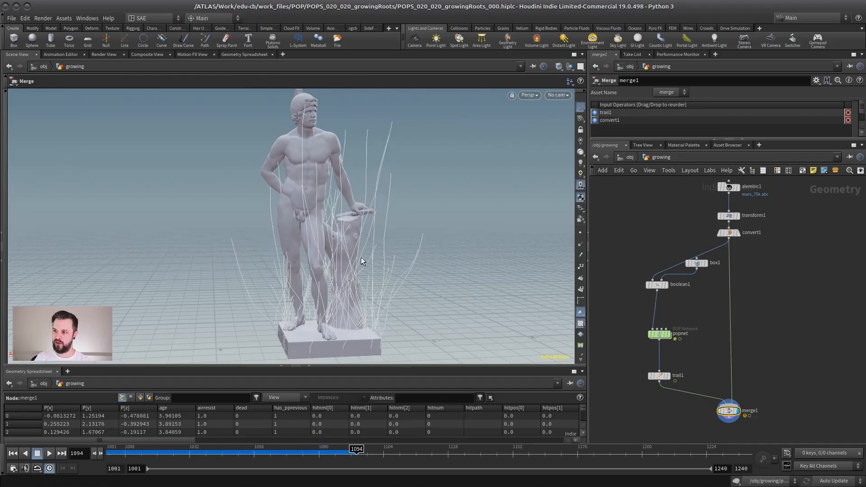
pyautogui.keyDown('alt'); pyautogui.moveTo(352, 254); pyautogui.dragTo(361, 266); pyautogui.keyUp('alt')
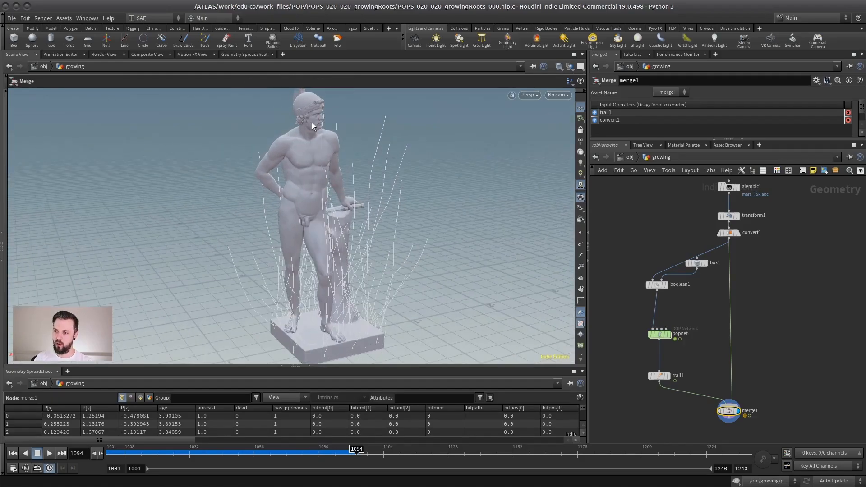
pyautogui.keyDown('alt'); pyautogui.moveTo(333, 189); pyautogui.dragTo(314, 164); pyautogui.keyUp('alt')
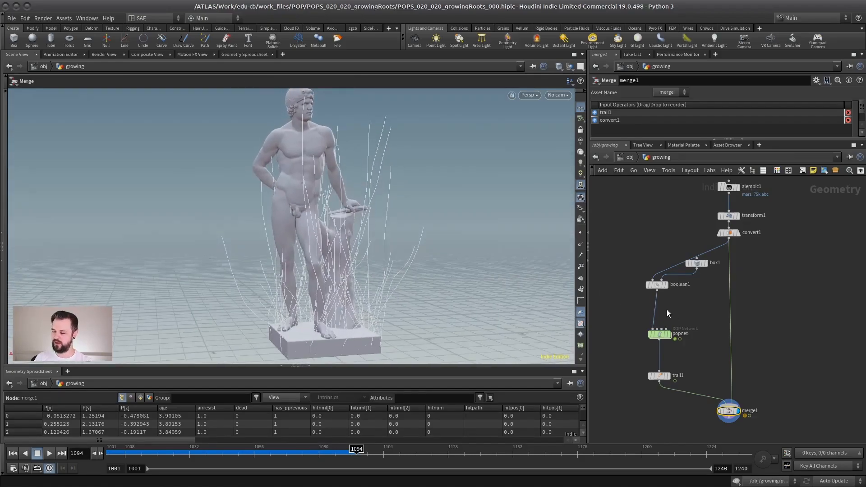
# - Make room between popnet and trail1 and place a Ray node there
pyautogui.moveTo(696, 318); pyautogui.dragTo(717, 294, button='middle')
pyautogui.scroll(2, 708, 286)
pyautogui.moveTo(670, 320); pyautogui.dragTo(670, 290)
pyautogui.moveTo(694, 322)
pyautogui.mouseDown(button='right')
pyautogui.moveTo(694, 312)
pyautogui.moveTo(678, 323)
pyautogui.moveTo(692, 329)
pyautogui.mouseUp(button='right')
pyautogui.press('Tab')
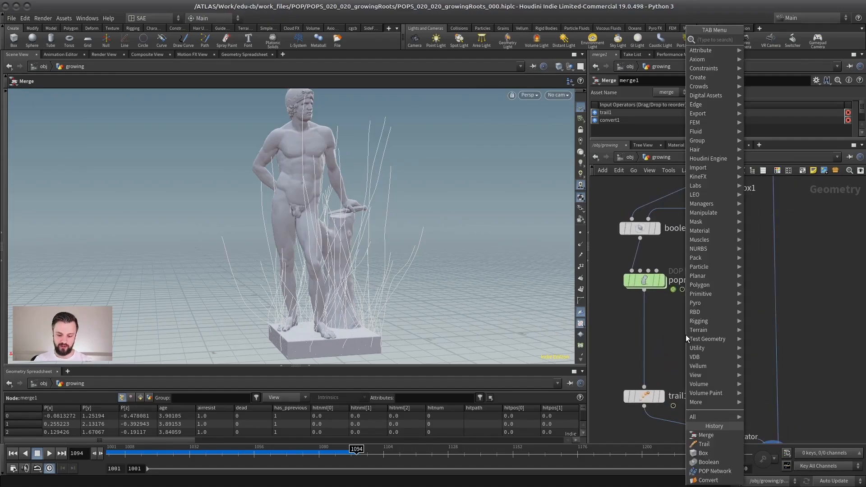
pyautogui.write('ray')
pyautogui.press('Return')
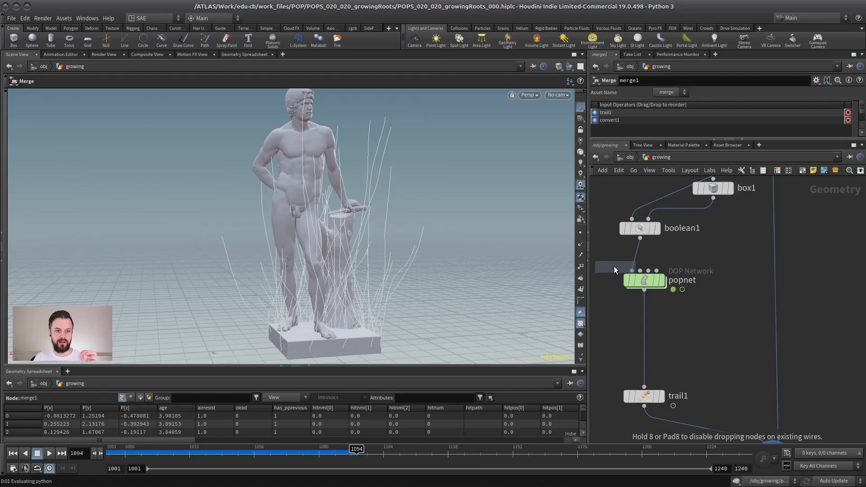
pyautogui.click(700, 306)
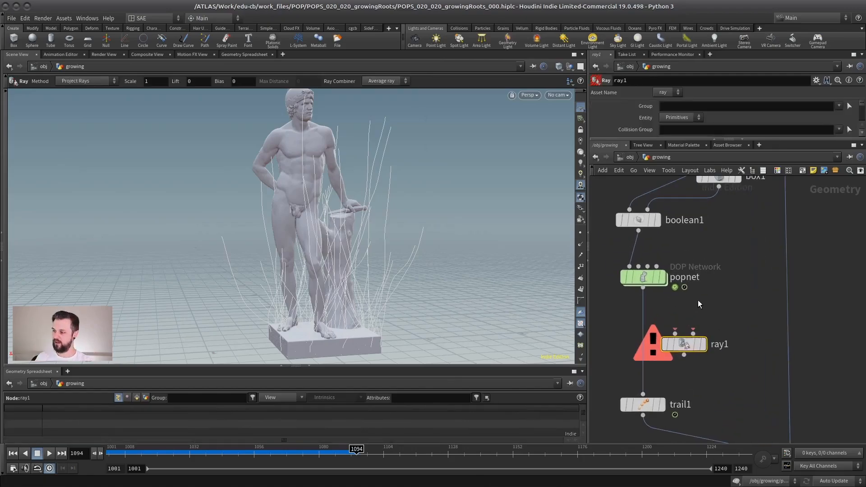
# - Display the popnet output and examine the particles around the statue at frame 1094 from several angles
pyautogui.click(653, 285)
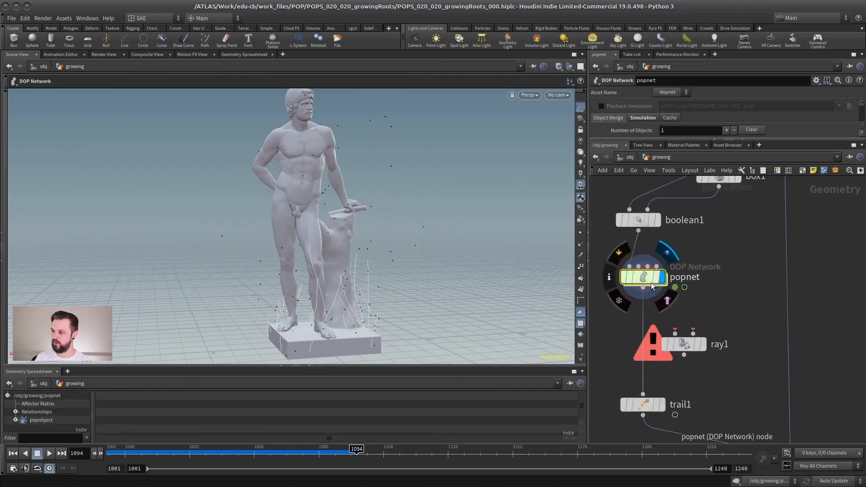
pyautogui.scroll(-2, 724, 269)
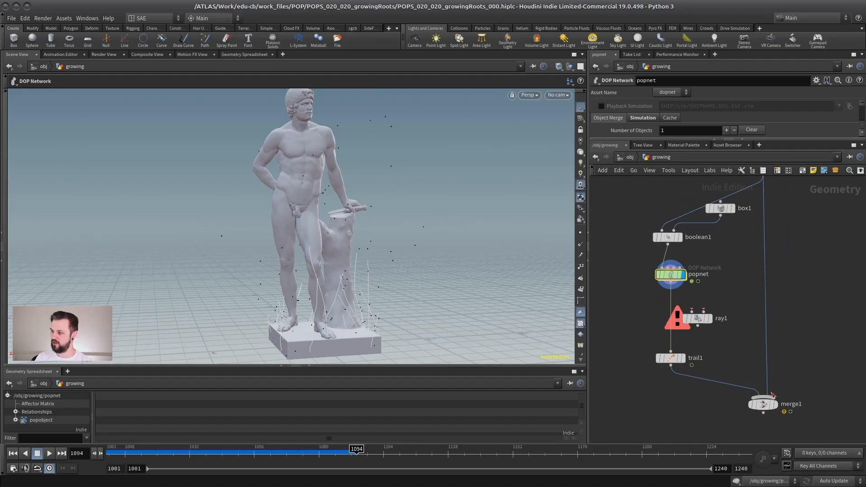
pyautogui.keyDown('alt'); pyautogui.moveTo(346, 229); pyautogui.dragTo(318, 231); pyautogui.keyUp('alt')
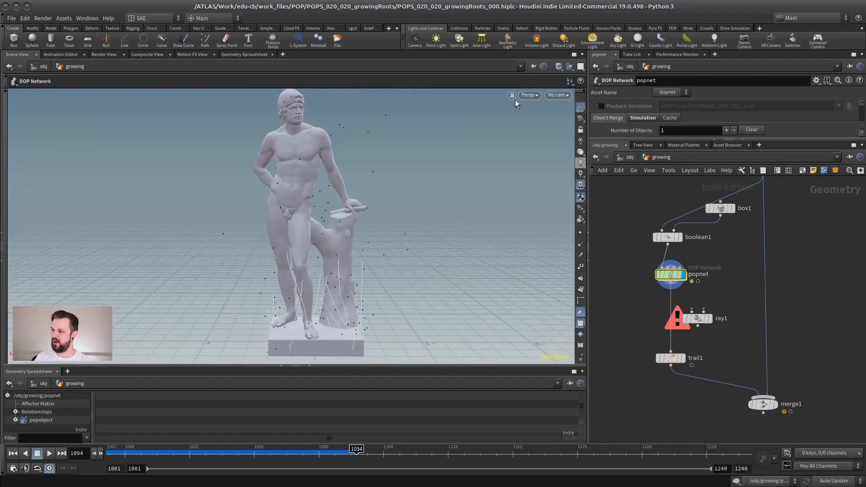
pyautogui.press('Escape')
pyautogui.moveTo(496, 136); pyautogui.dragTo(391, 236)
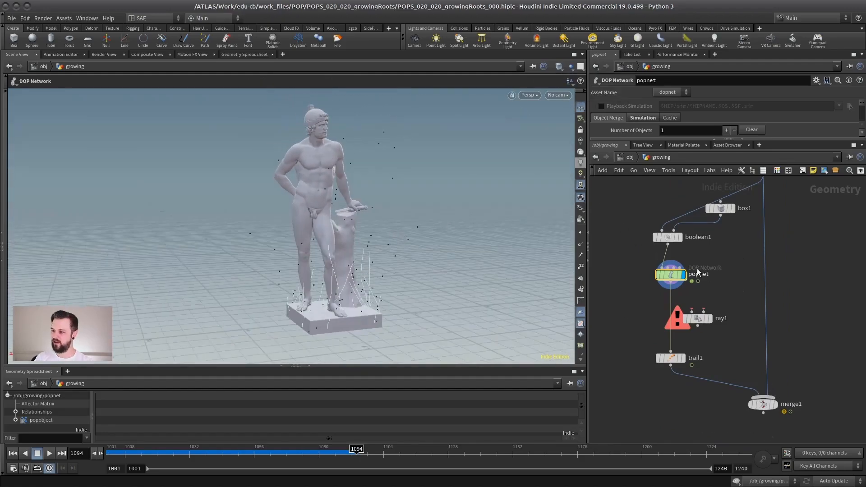
pyautogui.scroll(2, 706, 274)
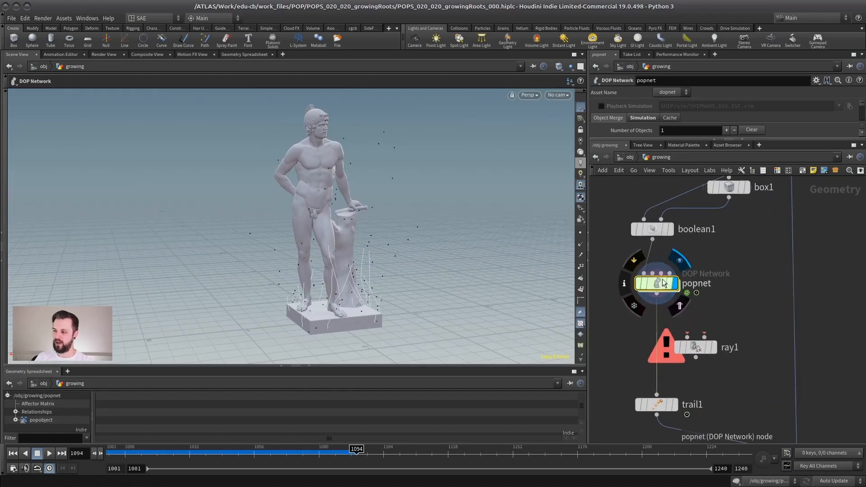
pyautogui.scroll(-2, 710, 253)
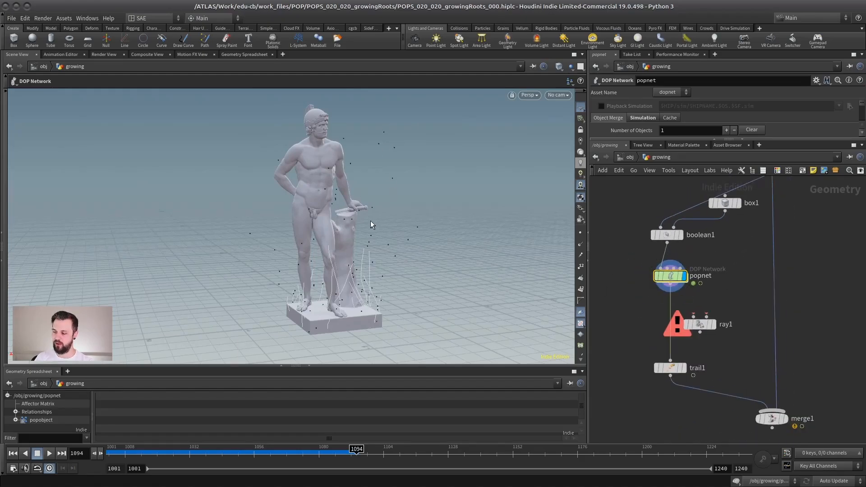
pyautogui.keyDown('alt'); pyautogui.moveTo(385, 301); pyautogui.dragTo(352, 253); pyautogui.keyUp('alt')
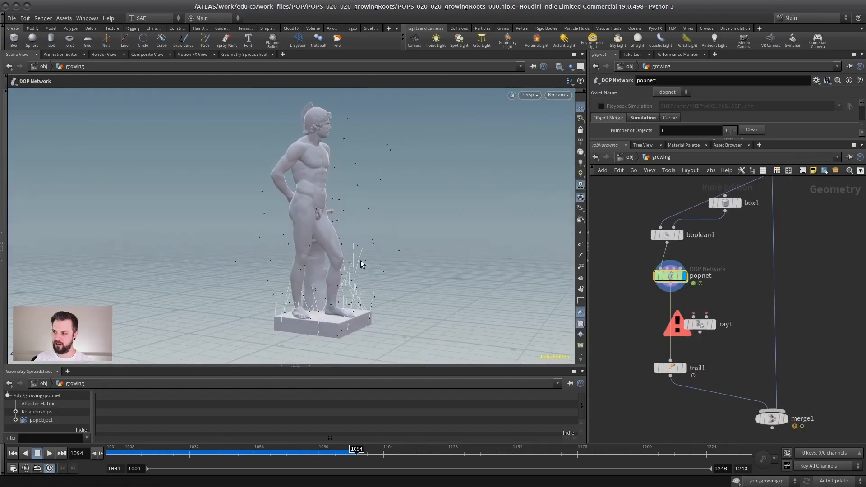
pyautogui.keyDown('alt'); pyautogui.moveTo(343, 203); pyautogui.dragTo(329, 183); pyautogui.keyUp('alt')
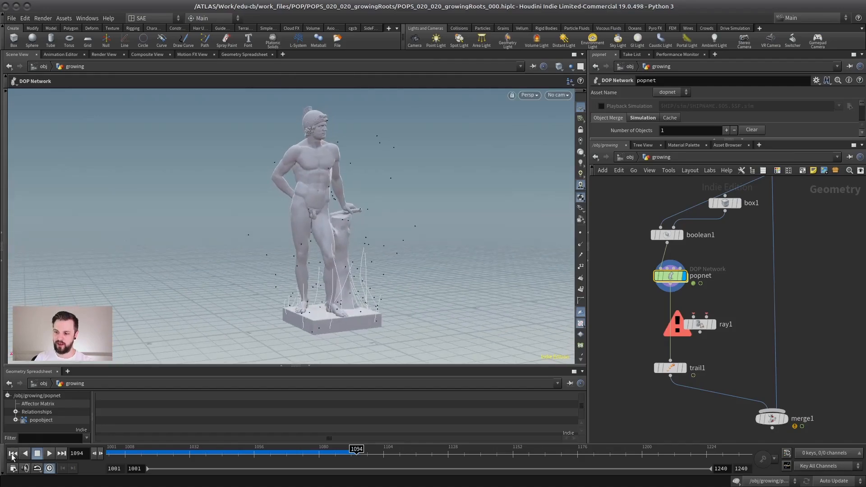
# - Return to the first frame and examine the statue and trails still drawn in the viewport
pyautogui.keyDown('alt'); pyautogui.moveTo(172, 307); pyautogui.dragTo(345, 261); pyautogui.keyUp('alt')
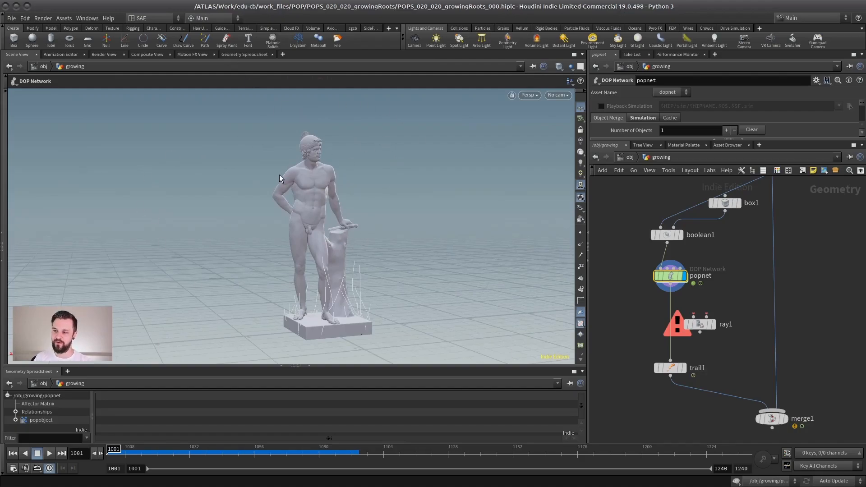
pyautogui.keyDown('alt'); pyautogui.moveTo(280, 178); pyautogui.dragTo(201, 123); pyautogui.keyUp('alt')
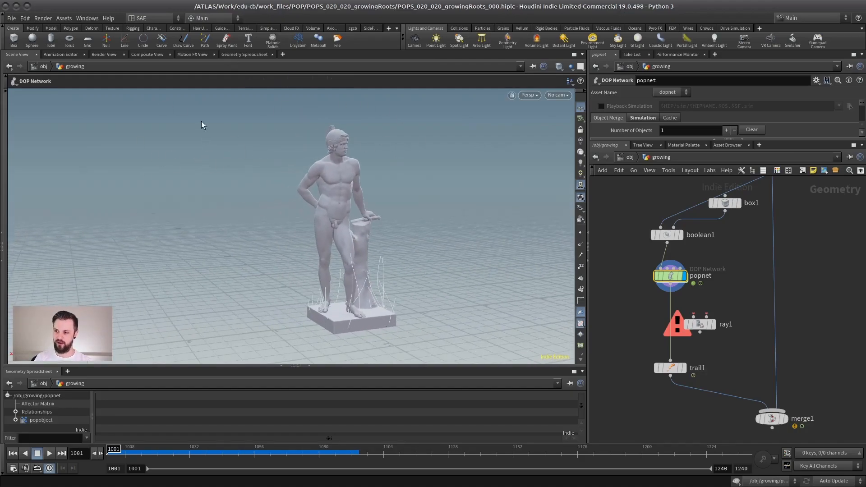
pyautogui.keyDown('alt'); pyautogui.moveTo(201, 125); pyautogui.dragTo(134, 116, button='middle'); pyautogui.keyUp('alt')
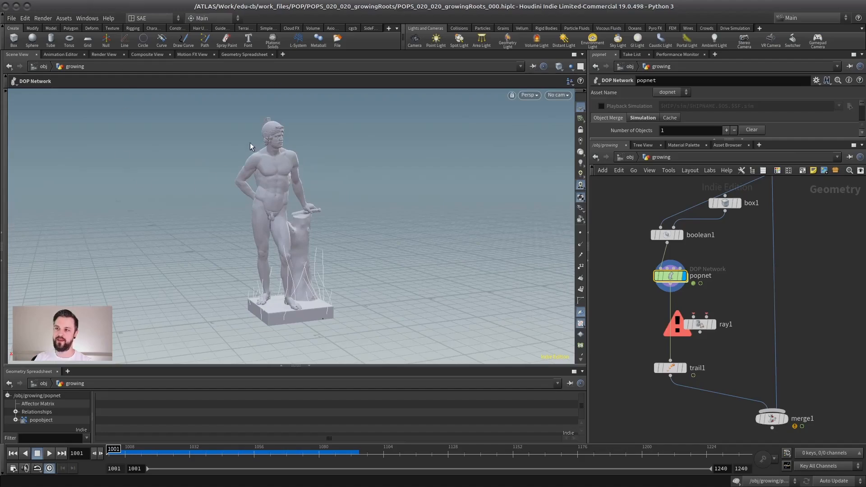
# - Close the current Scene View pane and open a new Scene View in its place
pyautogui.click(110, 18)
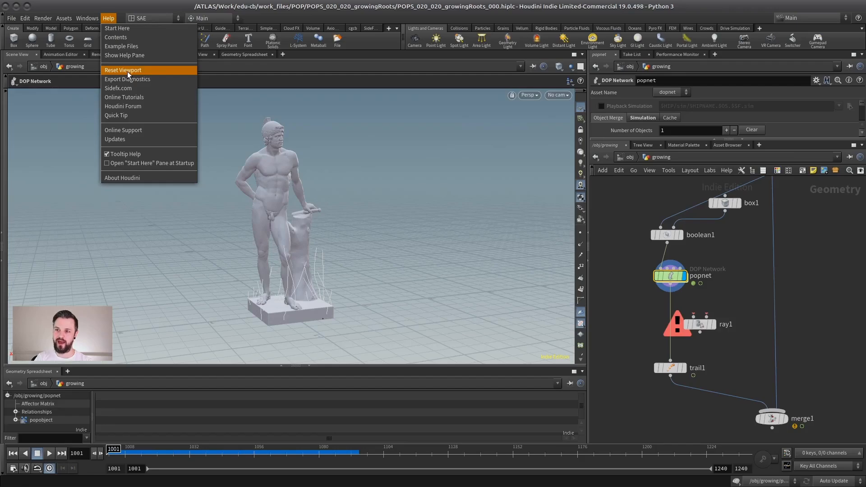
pyautogui.click(33, 80)
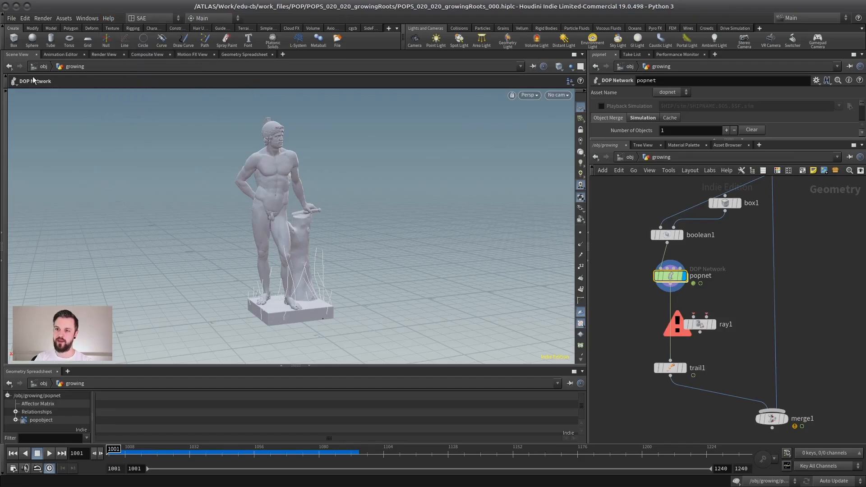
pyautogui.click(36, 54)
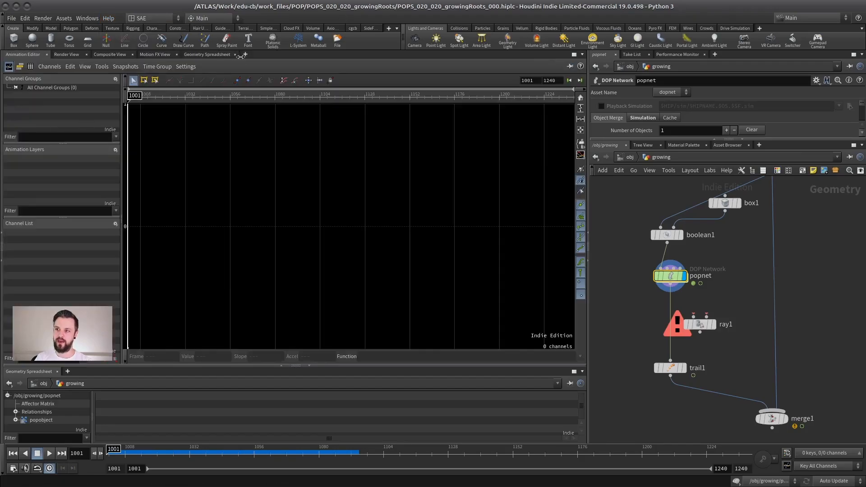
pyautogui.click(246, 55)
pyautogui.moveTo(259, 72)
pyautogui.moveTo(348, 164)
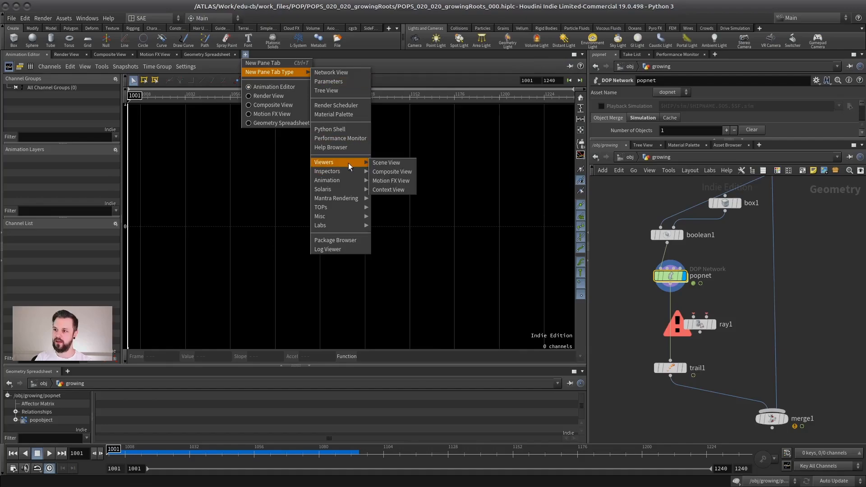
pyautogui.click(388, 162)
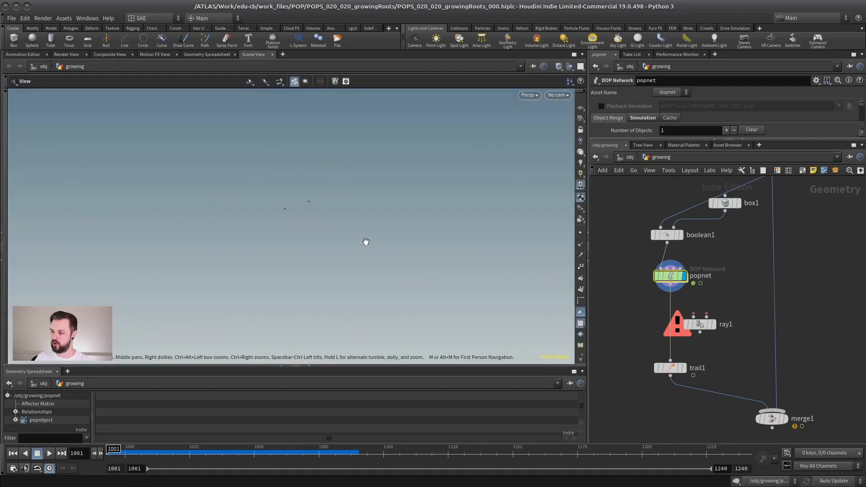
# - Play the particle simulation up to frame 1051 and inspect the particles from popnet
pyautogui.click(50, 453)
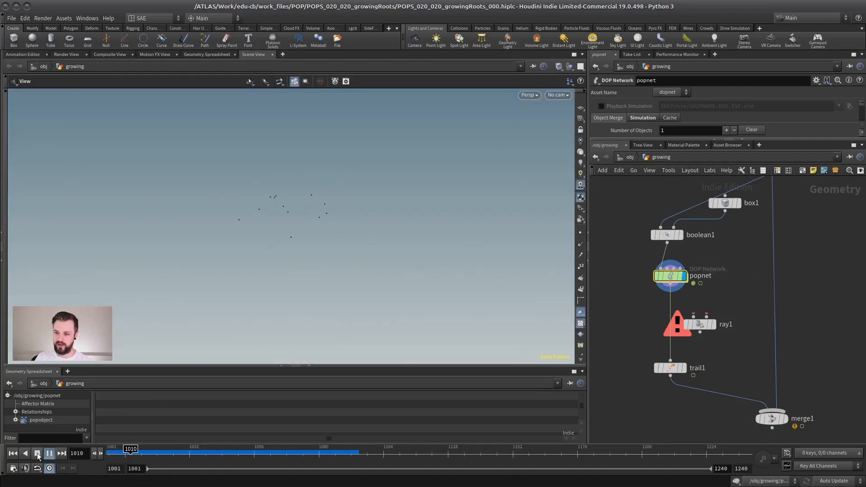
pyautogui.click(40, 453)
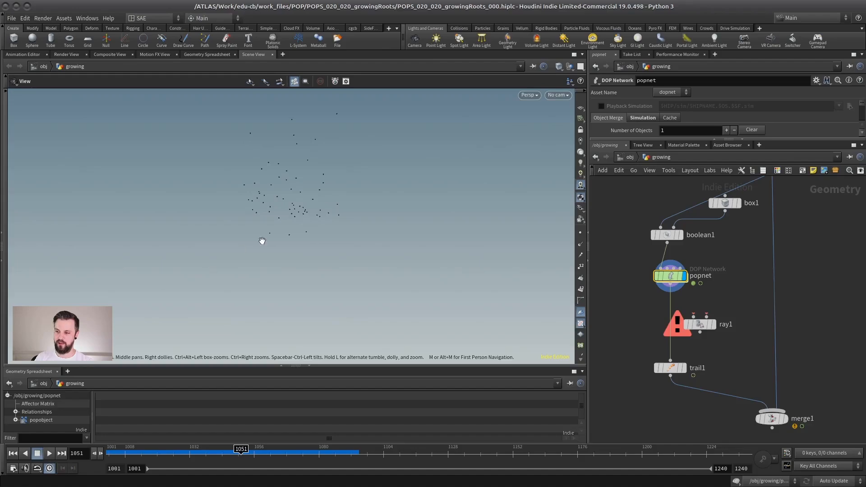
pyautogui.moveTo(298, 189); pyautogui.dragTo(326, 216)
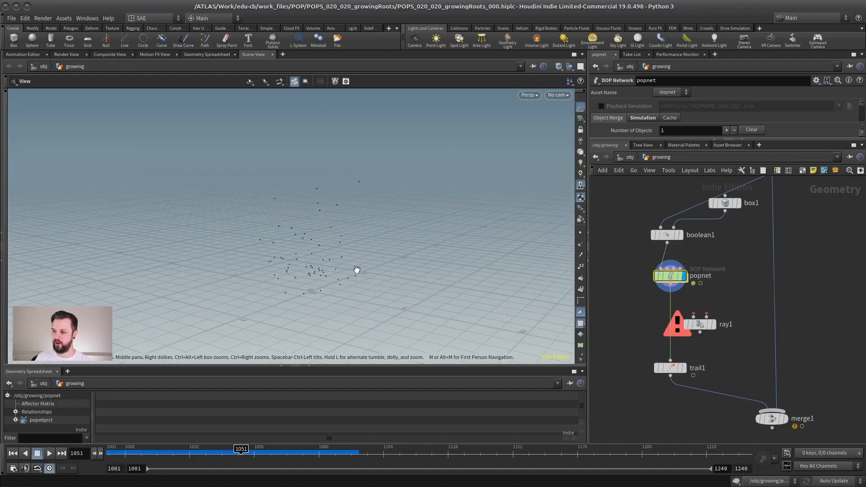
pyautogui.moveTo(357, 269); pyautogui.dragTo(442, 254)
# - Template convert1 so the statue is drawn as a reference around the particles
pyautogui.moveTo(745, 231); pyautogui.dragTo(683, 295, button='middle')
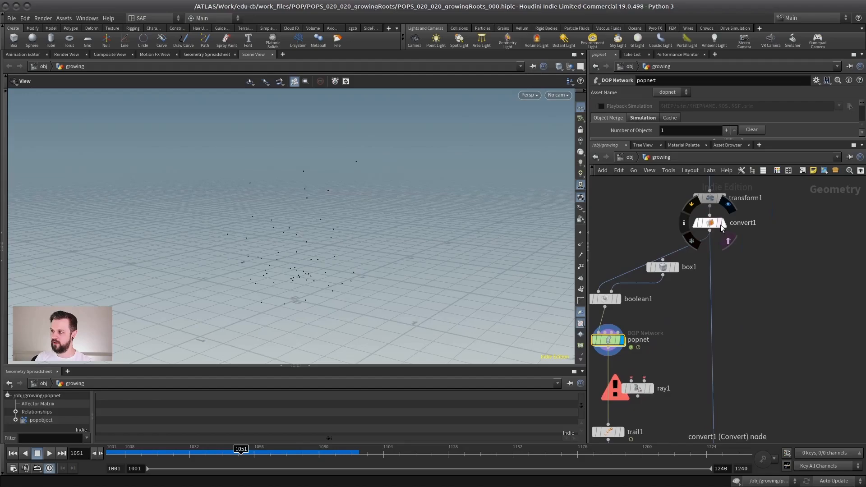
pyautogui.click(722, 223)
pyautogui.moveTo(251, 274); pyautogui.dragTo(282, 253)
# - Wire popnet into the first input of ray1 and convert1 into its Collision Primitives input
pyautogui.moveTo(659, 342); pyautogui.dragTo(690, 316, button='middle')
pyautogui.scroll(2, 732, 314)
pyautogui.click(670, 324)
pyautogui.click(699, 362)
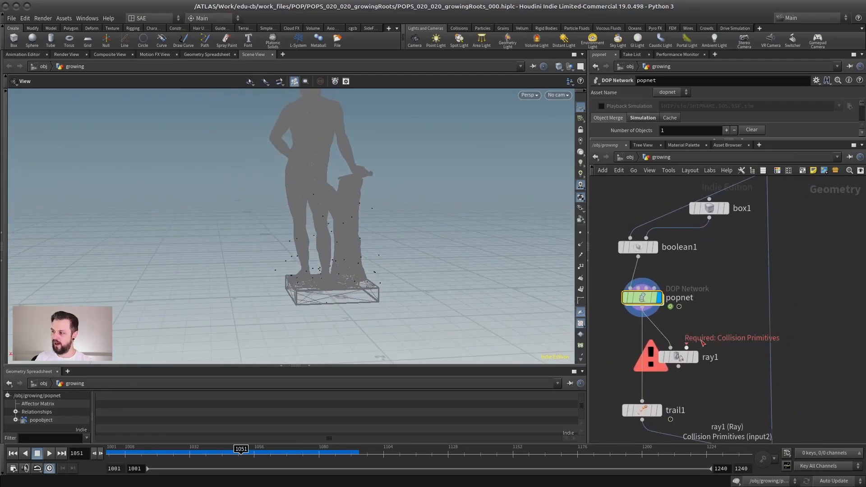
pyautogui.click(687, 347)
pyautogui.moveTo(726, 278); pyautogui.dragTo(683, 376, button='middle')
pyautogui.click(725, 264)
pyautogui.moveTo(683, 426); pyautogui.dragTo(721, 311, button='middle')
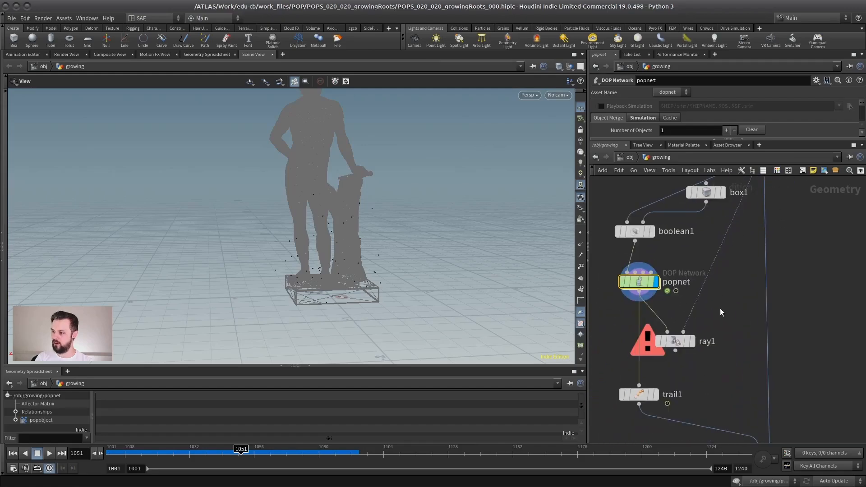
# - Display ray1, line it up under popnet, and connect its output to trail1
pyautogui.click(693, 343)
pyautogui.moveTo(319, 242); pyautogui.dragTo(377, 266)
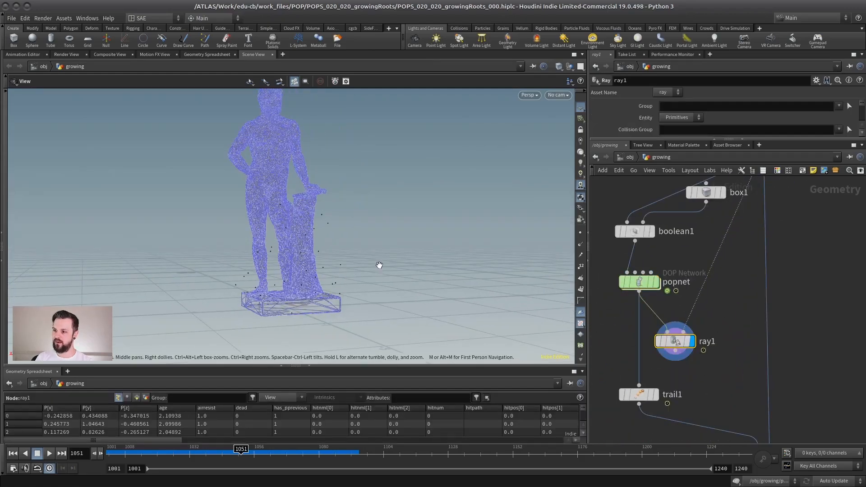
pyautogui.click(669, 344)
pyautogui.moveTo(675, 343); pyautogui.dragTo(638, 341)
pyautogui.click(639, 385)
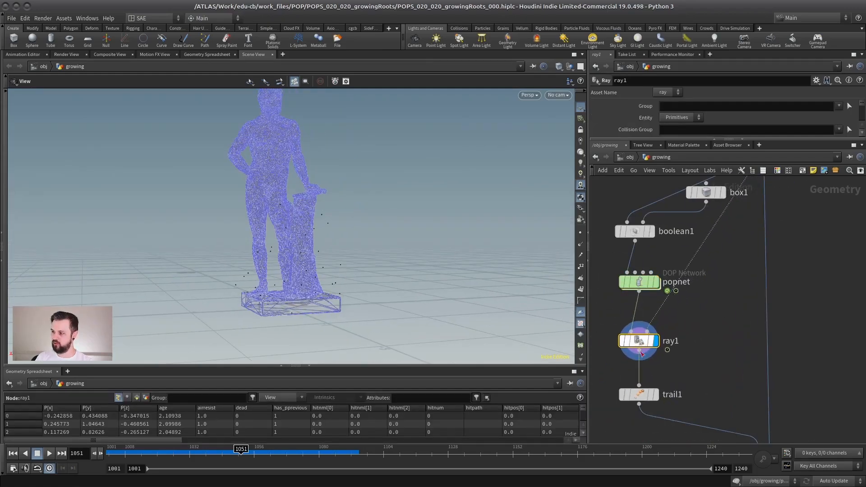
# - Display trail1, play the simulation from the first frame to 1149, and examine the trails around the statue
pyautogui.click(654, 396)
pyautogui.press('h')
pyautogui.click(18, 453)
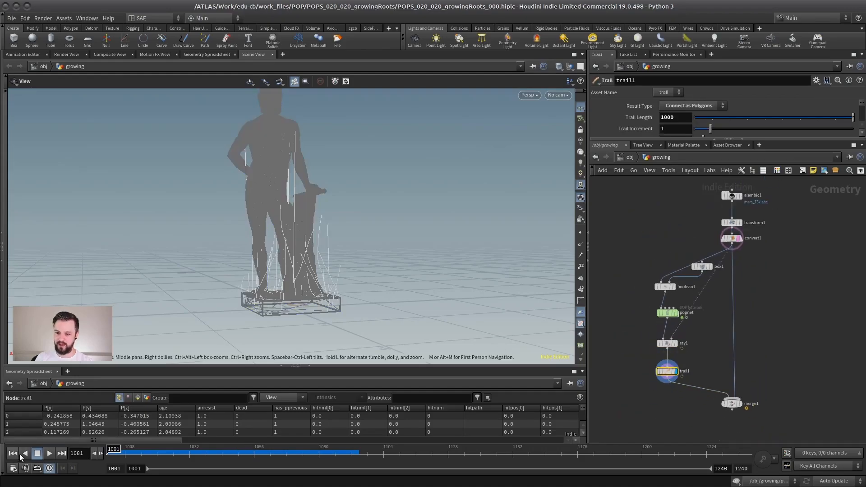
pyautogui.click(49, 453)
pyautogui.moveTo(261, 264); pyautogui.dragTo(311, 236)
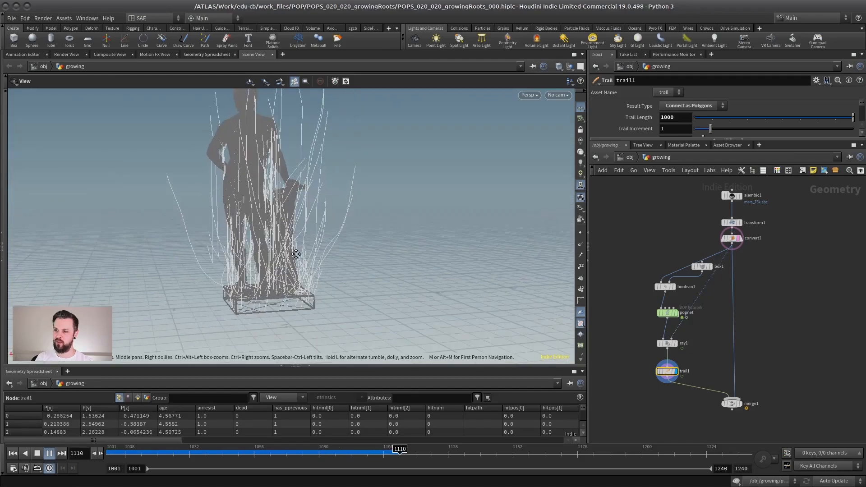
pyautogui.moveTo(303, 227); pyautogui.dragTo(306, 239, button='middle')
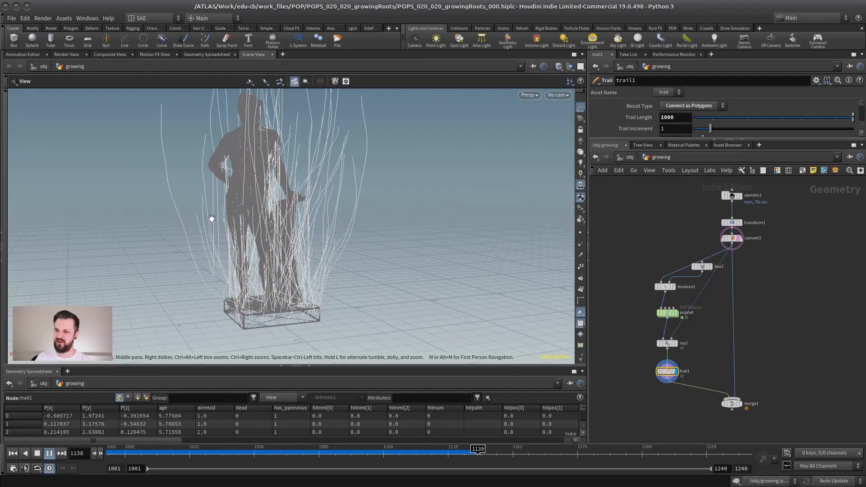
pyautogui.click(36, 456)
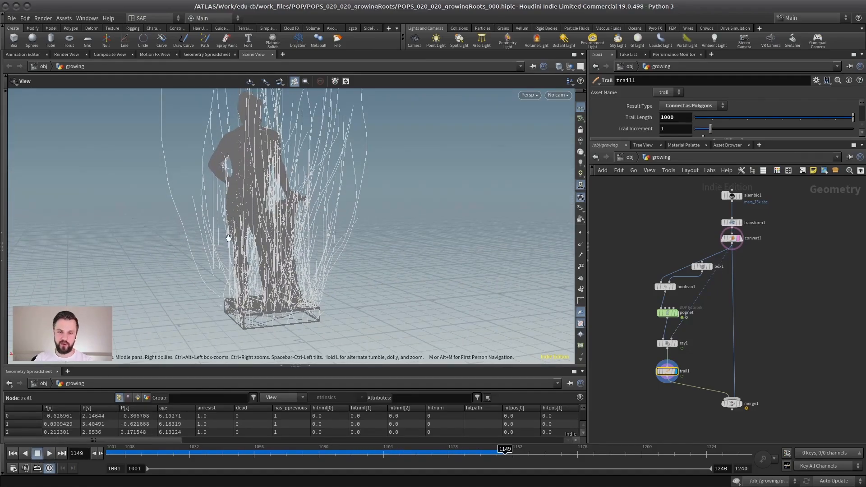
pyautogui.moveTo(229, 238); pyautogui.dragTo(231, 244)
# - Select ray1, shift it slightly aside, and enlarge the parameter area to show its projection settings
pyautogui.click(675, 343)
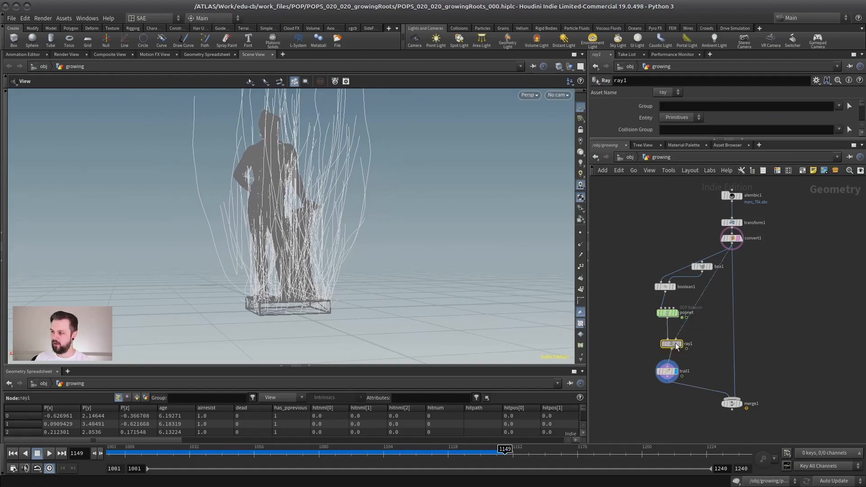
pyautogui.moveTo(675, 343); pyautogui.dragTo(690, 341)
pyautogui.moveTo(673, 137); pyautogui.dragTo(673, 232)
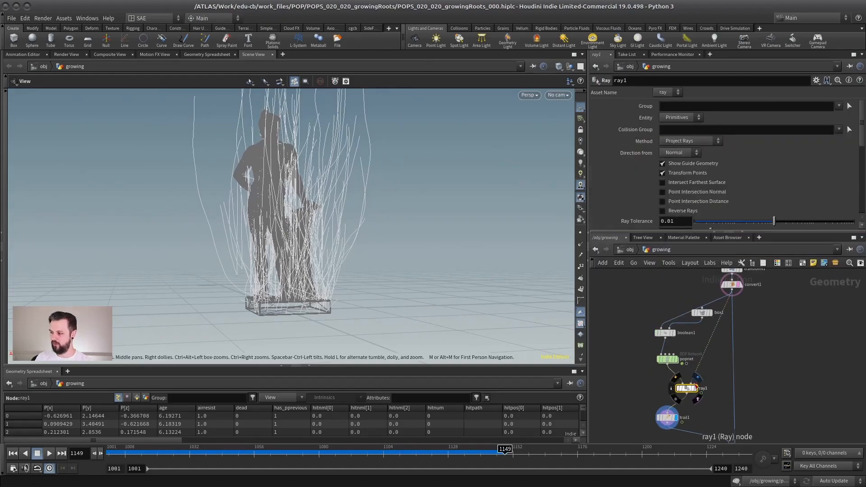
# - Display popnet, turn on point normals in the viewport, and inspect the particles' normal directions around the statue
pyautogui.click(668, 359)
pyautogui.scroll(5, 438, 289)
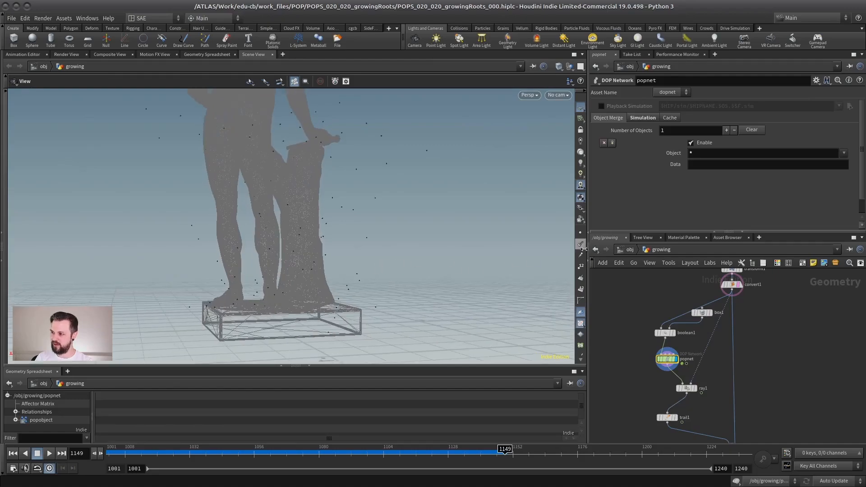
pyautogui.click(580, 245)
pyautogui.moveTo(373, 247); pyautogui.dragTo(397, 251)
pyautogui.scroll(4, 413, 259)
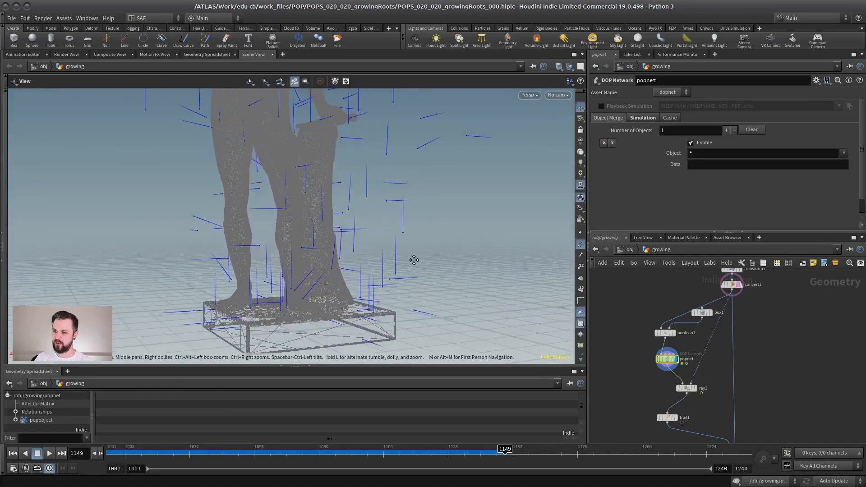
pyautogui.moveTo(360, 312); pyautogui.dragTo(405, 273, button='middle')
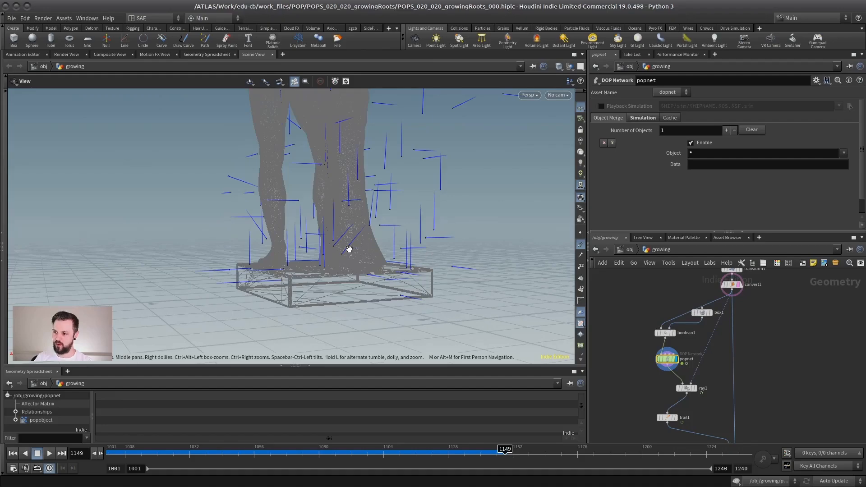
pyautogui.moveTo(364, 286); pyautogui.dragTo(302, 257, button='right')
pyautogui.moveTo(301, 258); pyautogui.dragTo(253, 311, button='middle')
pyautogui.moveTo(253, 311); pyautogui.dragTo(299, 299)
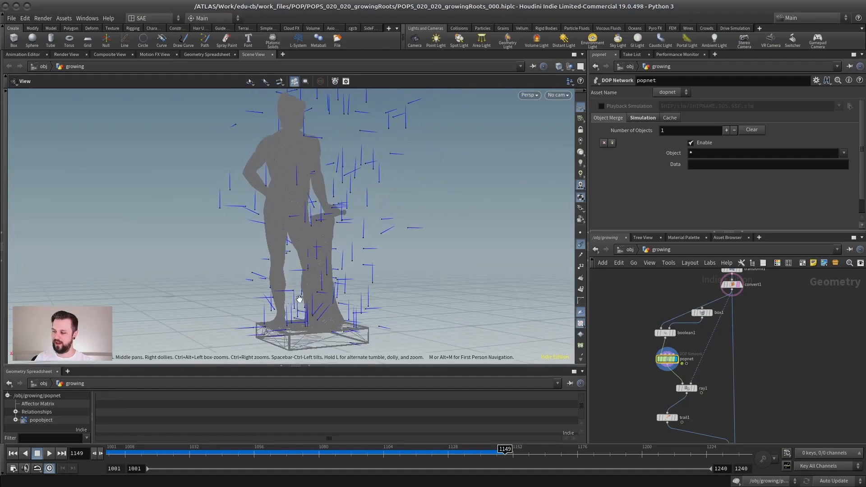
# - Display ray1, set its projection method to Minimum Distance, and turn off the point normals in the viewport
pyautogui.click(686, 388)
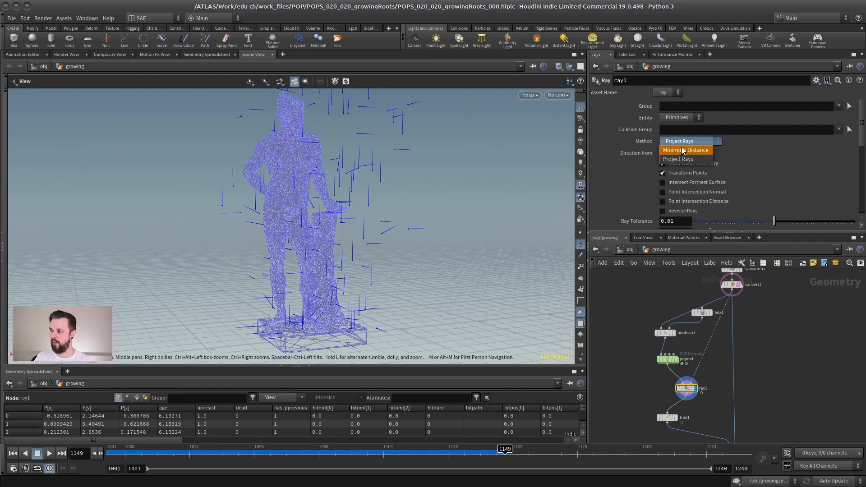
pyautogui.click(683, 151)
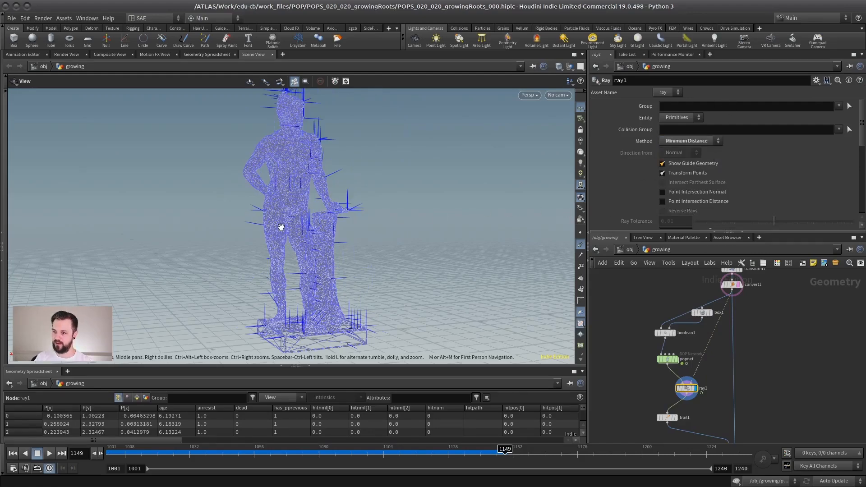
pyautogui.moveTo(280, 226); pyautogui.dragTo(313, 251)
pyautogui.click(581, 244)
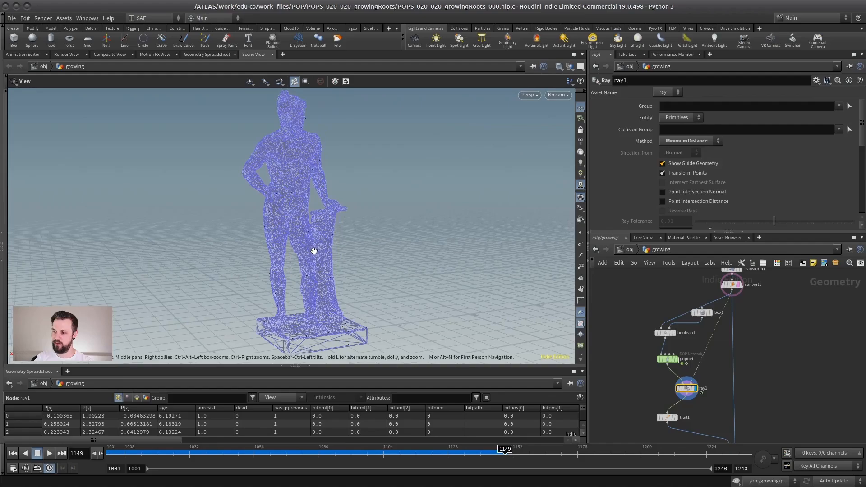
# - Display trail1 and return the simulation to the first frame
pyautogui.moveTo(687, 414); pyautogui.dragTo(682, 355, button='middle')
pyautogui.click(672, 364)
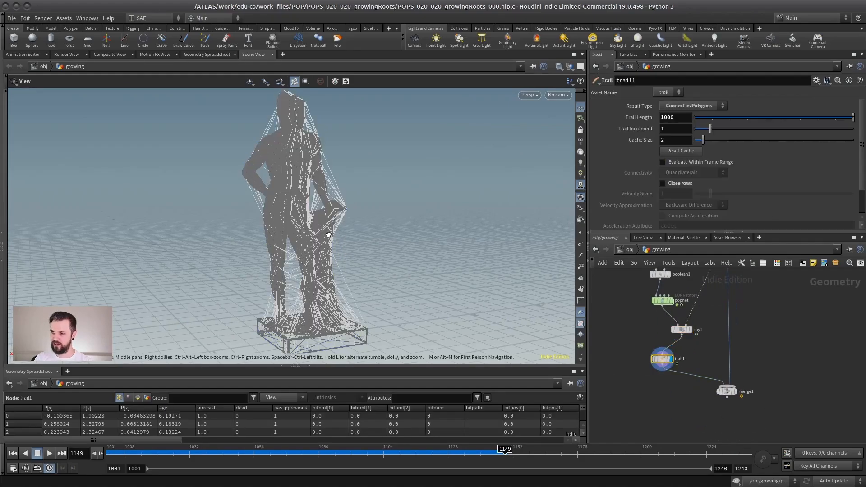
pyautogui.click(12, 453)
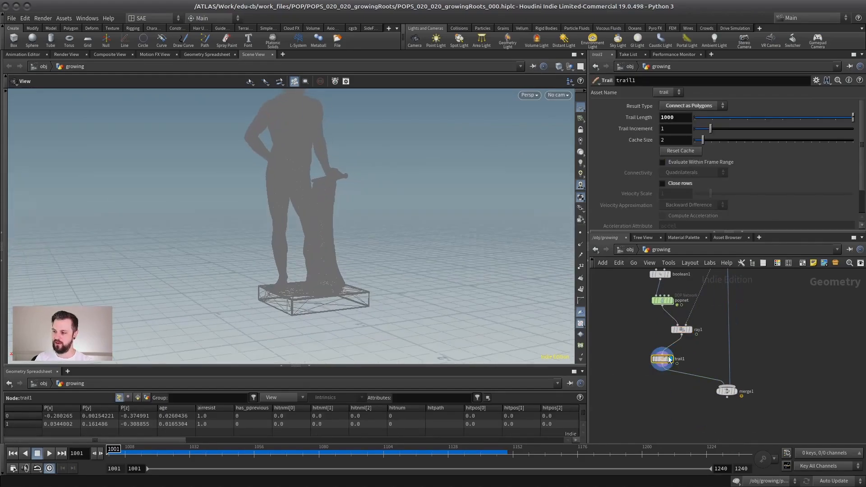
# - Display merge1 and play the simulation, examining the trails on the statue from several angles
pyautogui.click(732, 392)
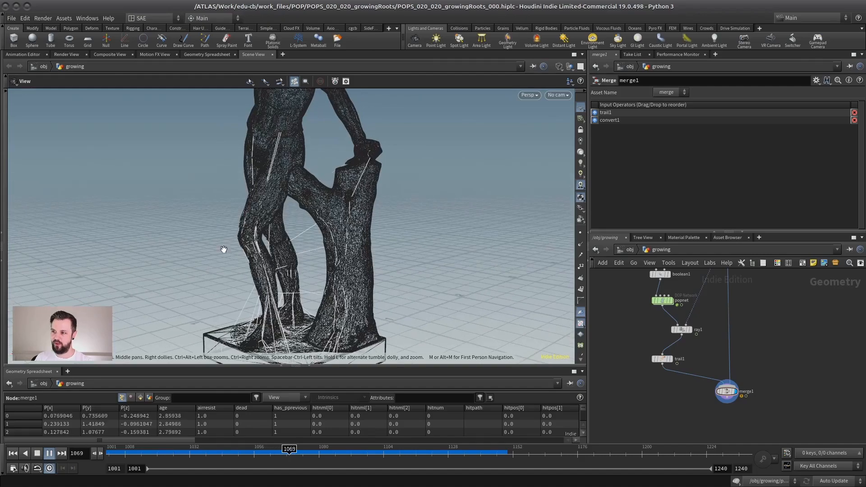
pyautogui.moveTo(270, 230); pyautogui.dragTo(229, 213, button='right')
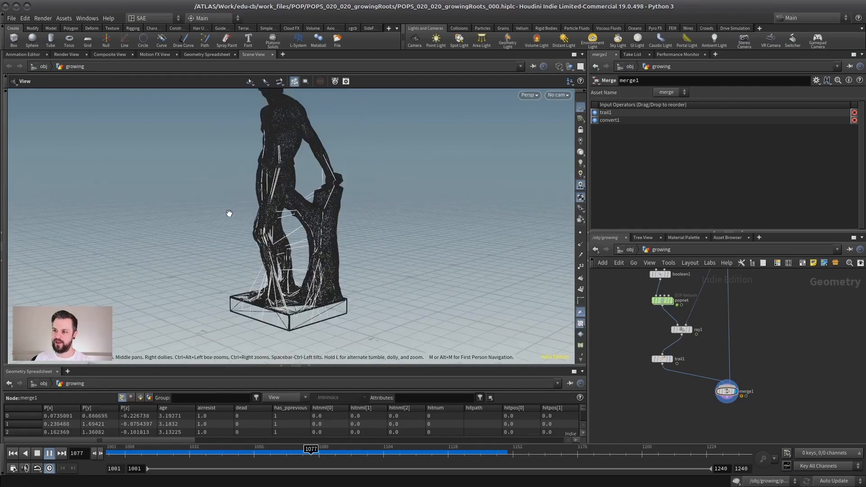
pyautogui.moveTo(237, 262); pyautogui.dragTo(235, 293, button='middle')
pyautogui.moveTo(239, 256)
pyautogui.mouseDown()
pyautogui.moveTo(335, 252)
pyautogui.moveTo(350, 260)
pyautogui.moveTo(108, 261)
pyautogui.mouseUp()
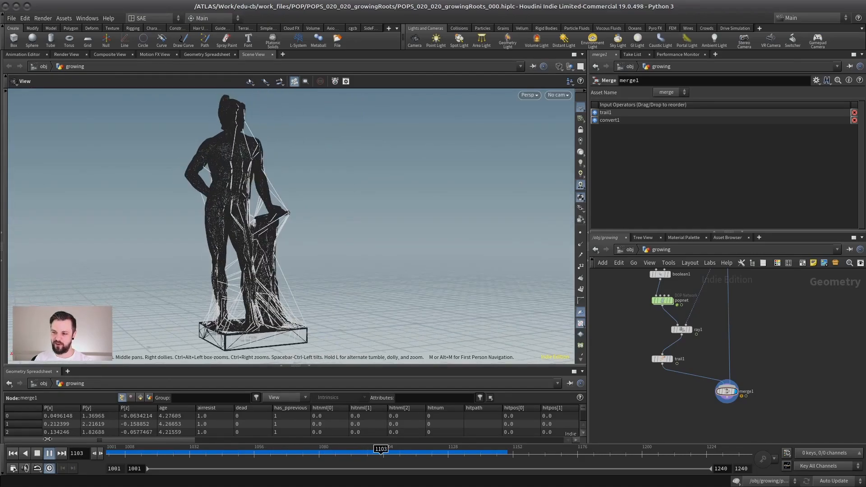
pyautogui.click(37, 453)
# - Switch the viewport to shaded display and replay the trails up to frame 1091
pyautogui.press('w')
pyautogui.moveTo(299, 253); pyautogui.dragTo(177, 261)
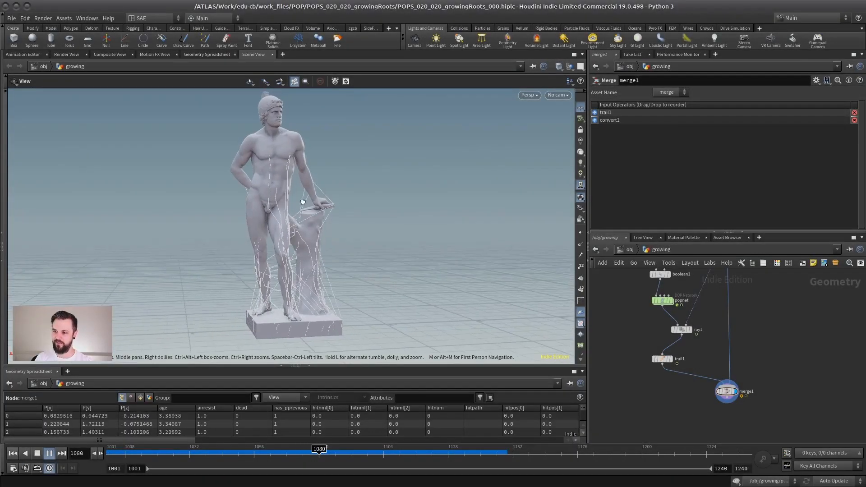
pyautogui.moveTo(303, 202); pyautogui.dragTo(318, 203)
pyautogui.click(50, 453)
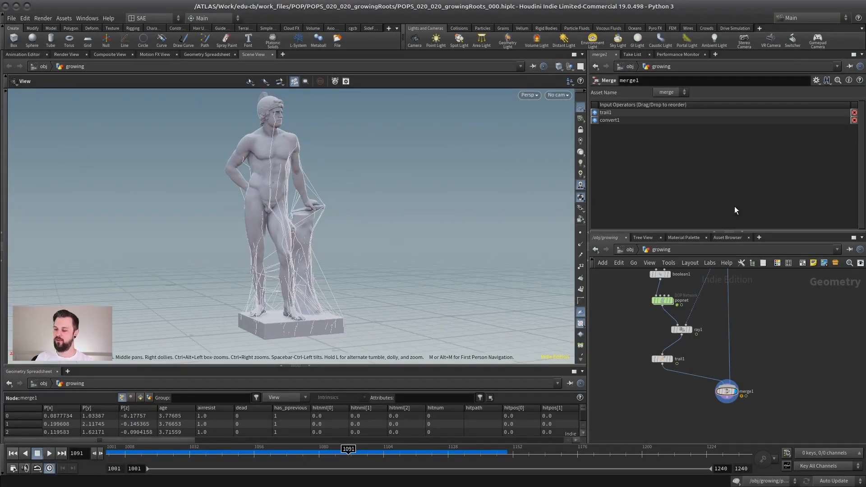
# - Enlarge the network area, frame all nodes, and display popnet's particles with convert1 shown as a template
pyautogui.moveTo(716, 230); pyautogui.dragTo(716, 138)
pyautogui.press('h')
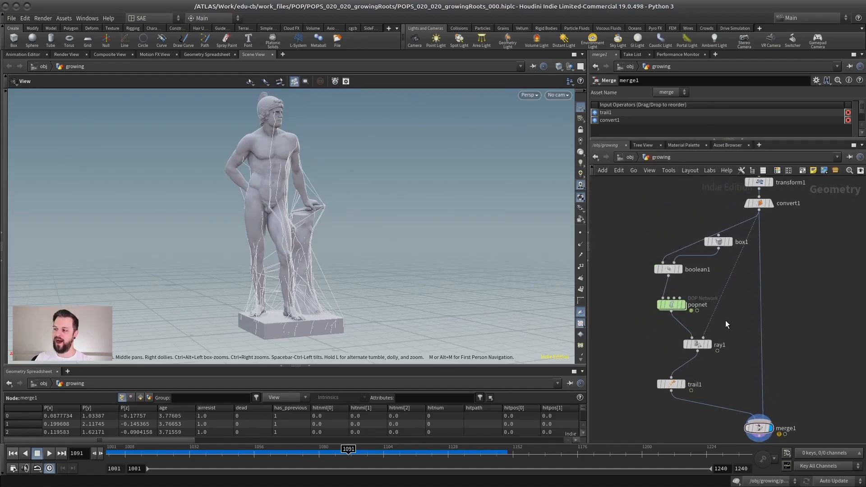
pyautogui.moveTo(319, 224); pyautogui.dragTo(303, 260)
pyautogui.click(685, 305)
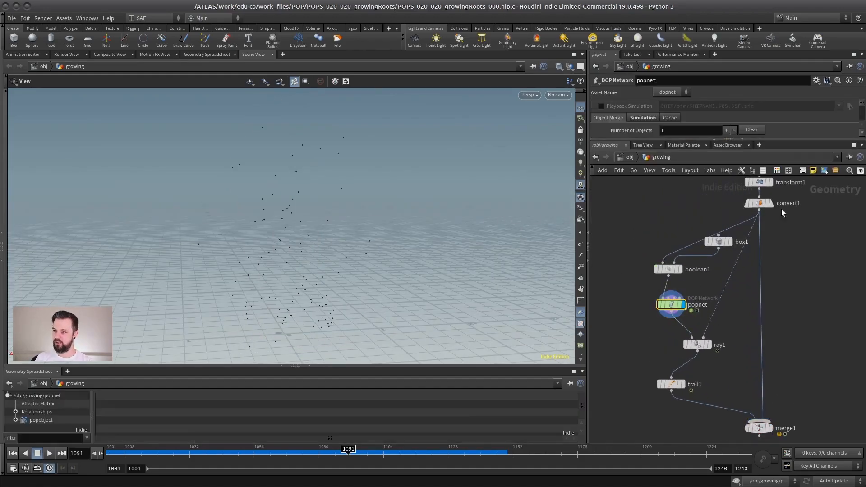
pyautogui.click(764, 204)
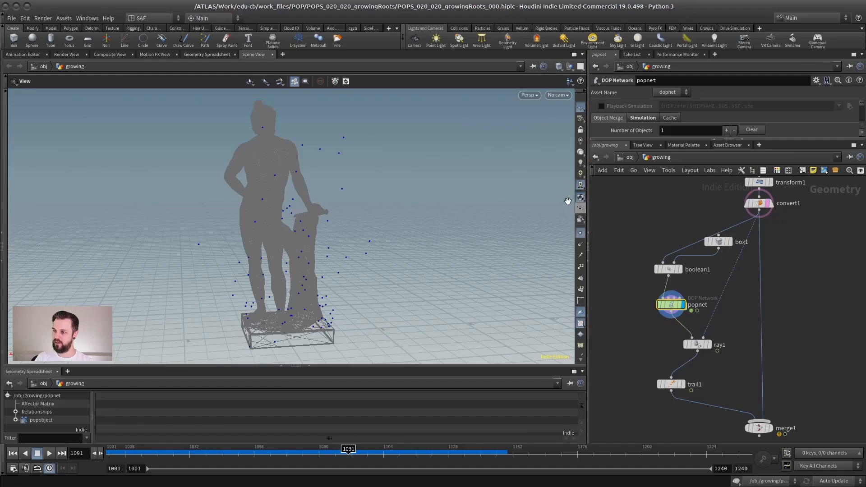
# - Scrub the simulation to frame 1106 and examine how the particles move around the statue
pyautogui.moveTo(325, 243); pyautogui.dragTo(306, 223, button='right')
pyautogui.moveTo(305, 223); pyautogui.dragTo(373, 163)
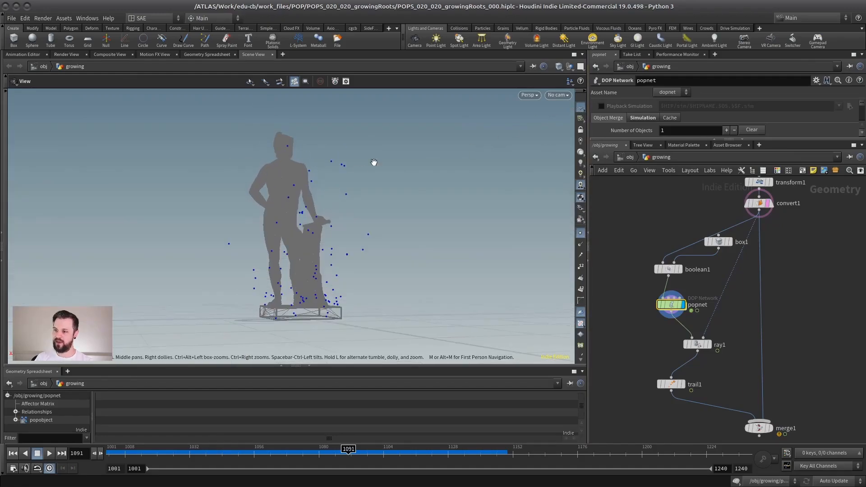
pyautogui.moveTo(135, 449); pyautogui.dragTo(205, 450)
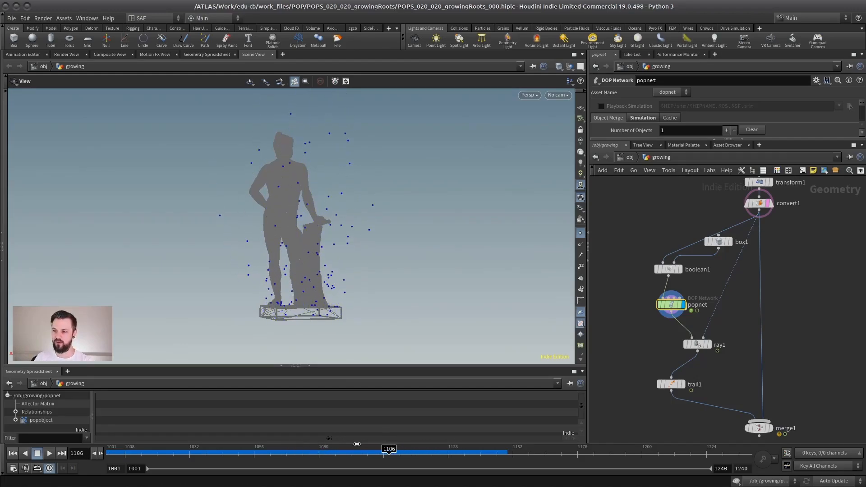
pyautogui.moveTo(336, 224); pyautogui.dragTo(344, 226)
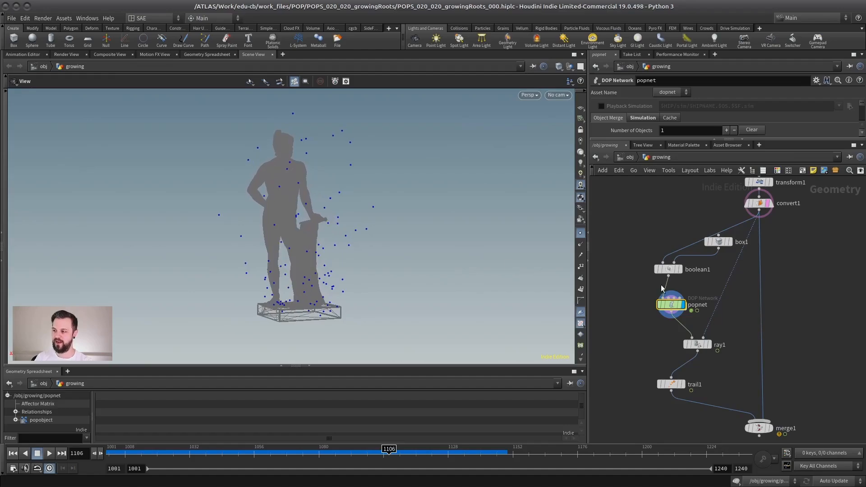
# - Align trail1 under ray1, display it, and inspect the projected trails on the statue
pyautogui.moveTo(711, 376); pyautogui.dragTo(710, 351, button='middle')
pyautogui.moveTo(671, 360); pyautogui.dragTo(695, 358)
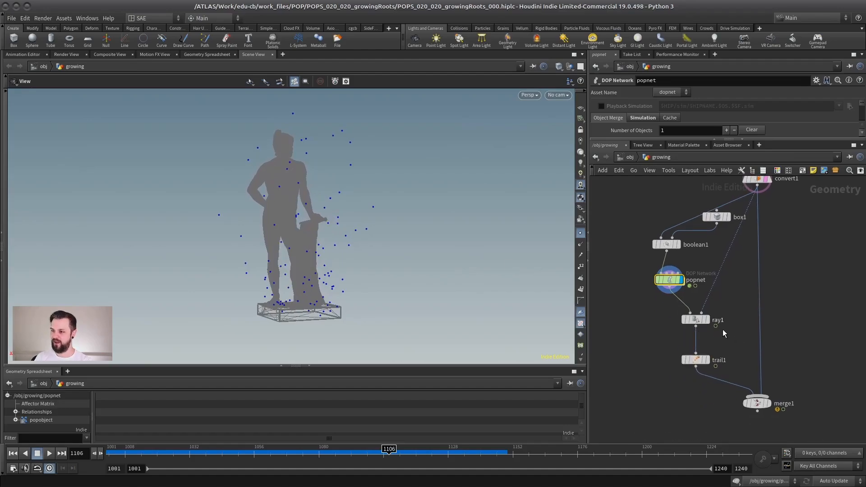
pyautogui.click(709, 360)
pyautogui.click(696, 359)
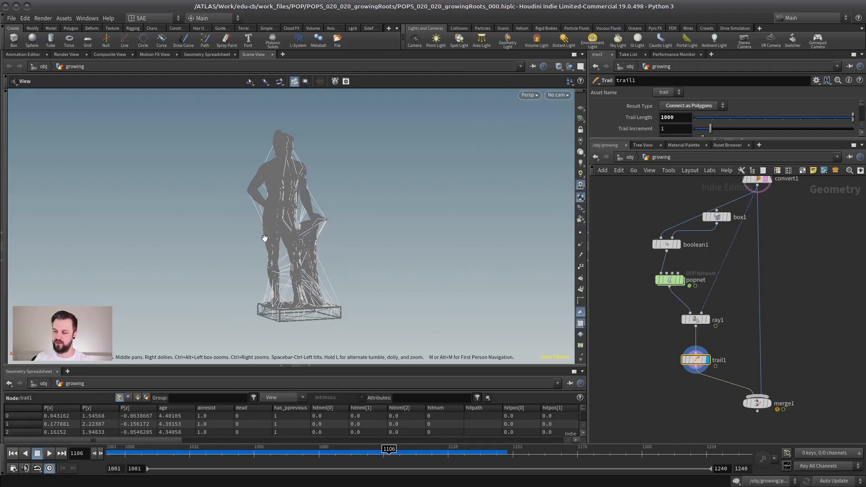
pyautogui.moveTo(268, 239)
pyautogui.mouseDown()
pyautogui.moveTo(363, 236)
pyautogui.moveTo(268, 255)
pyautogui.mouseUp()
pyautogui.scroll(2, 714, 312)
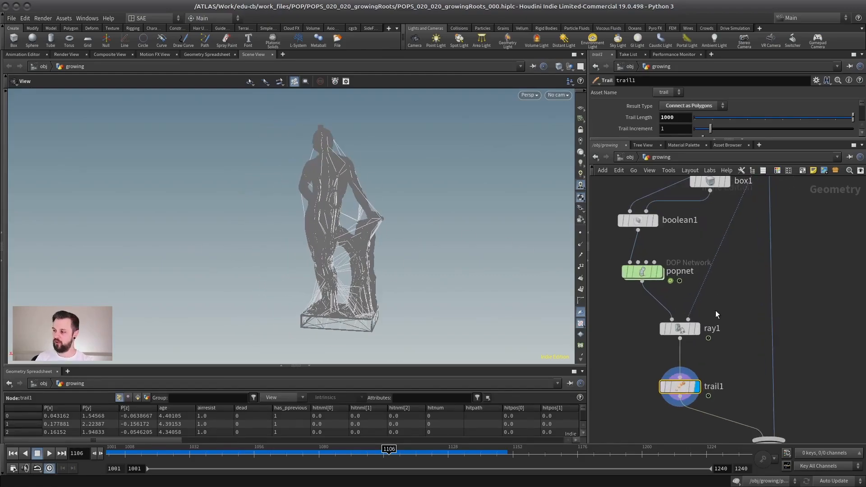
pyautogui.click(667, 331)
pyautogui.moveTo(720, 283); pyautogui.dragTo(732, 327, button='middle')
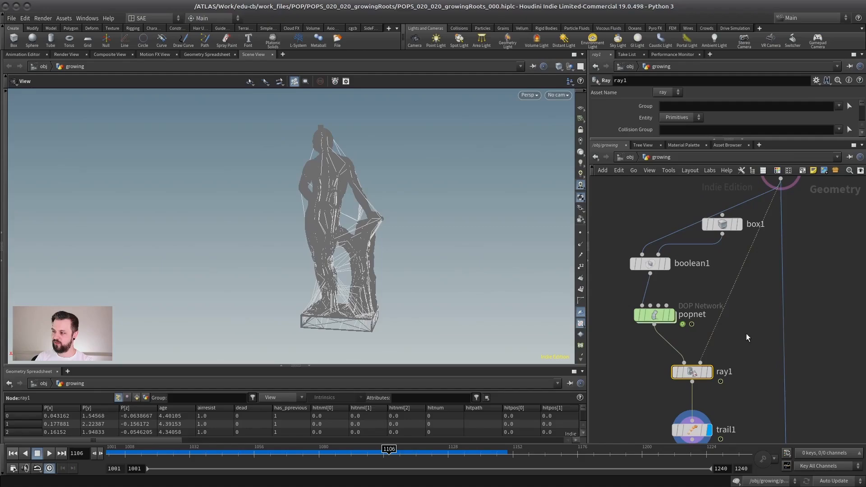
pyautogui.moveTo(656, 316)
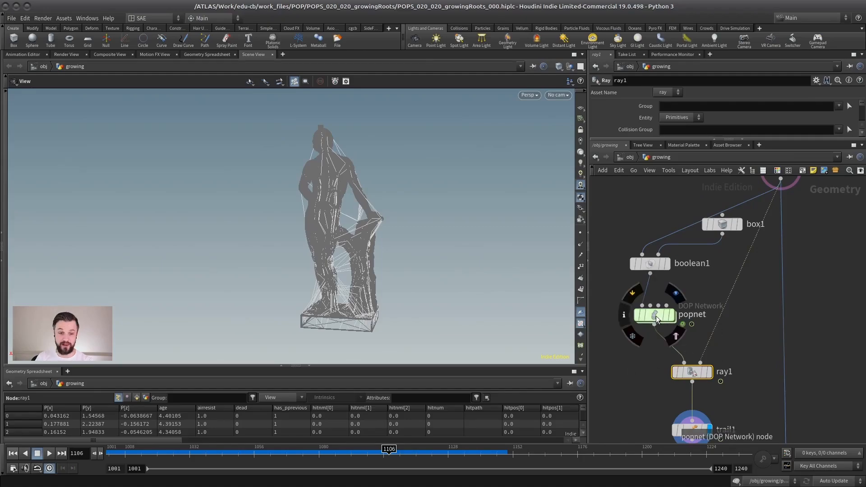
pyautogui.scroll(-2, 659, 316)
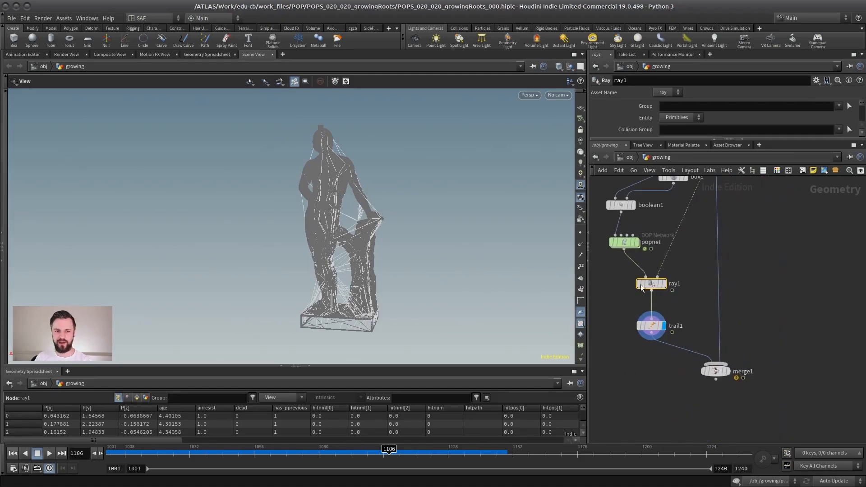
pyautogui.moveTo(716, 370); pyautogui.dragTo(713, 360)
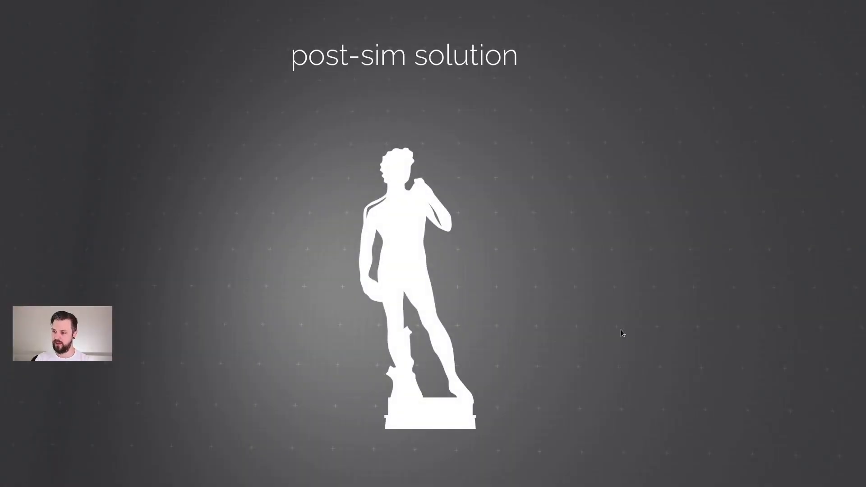
pyautogui.click(621, 330)
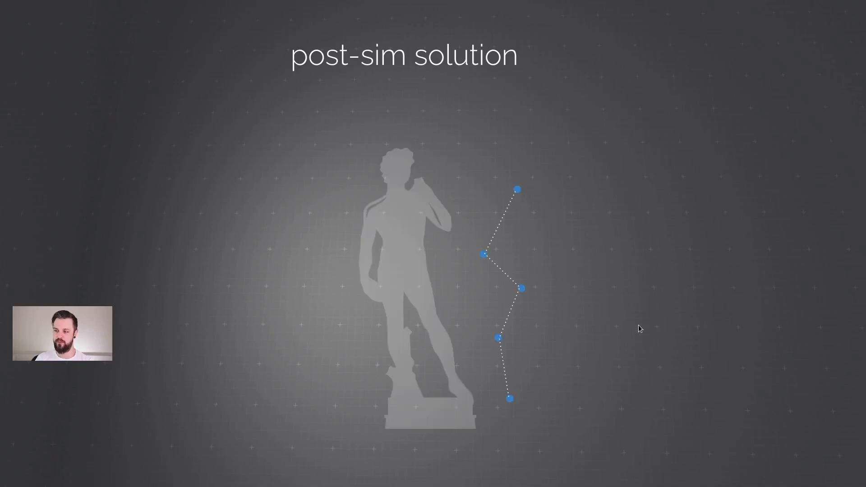
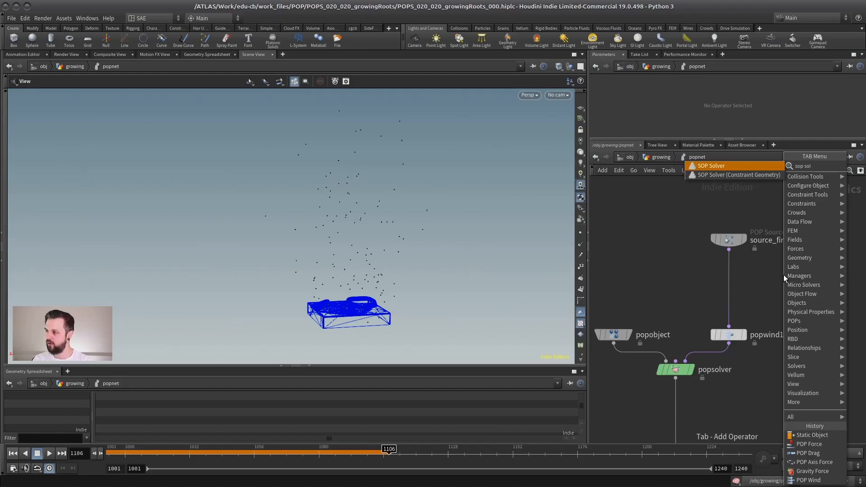
# - Add a SOP Solver inside popnet and insert it between source_first_input and popwind1
pyautogui.press('Return')
pyautogui.click(778, 285)
pyautogui.moveTo(777, 285); pyautogui.dragTo(753, 280, button='middle')
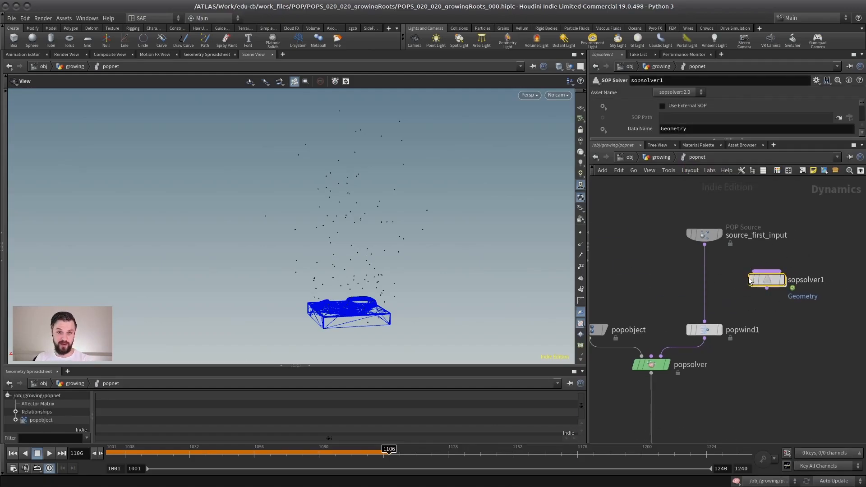
pyautogui.press('h')
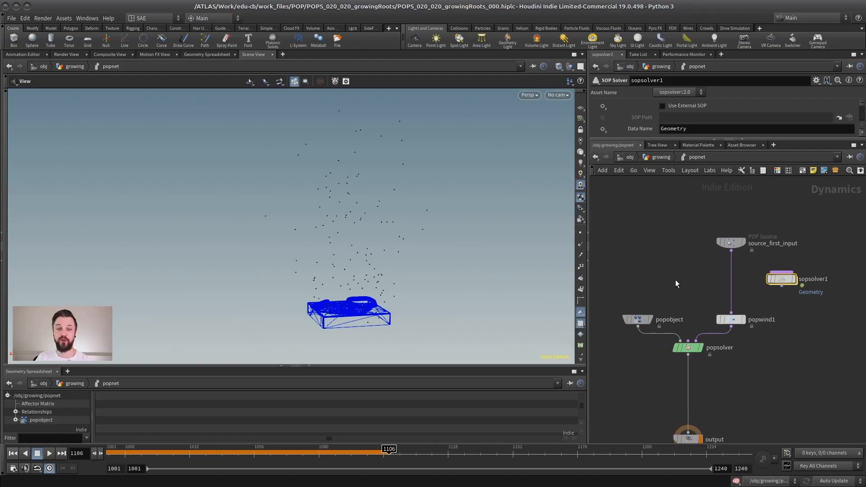
pyautogui.scroll(3, 790, 297)
pyautogui.moveTo(783, 273); pyautogui.dragTo(723, 279)
pyautogui.moveTo(749, 263); pyautogui.dragTo(770, 301, button='middle')
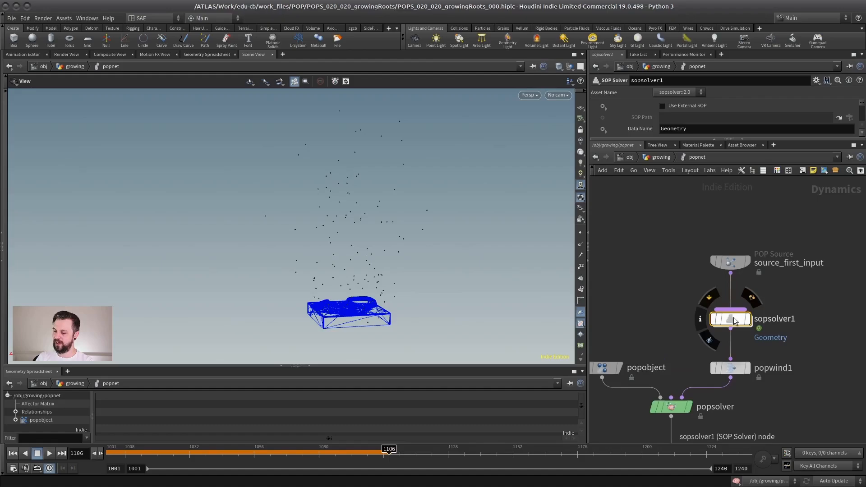
# - Go inside sopsolver1 and move dop_geometry away from the other import nodes
pyautogui.doubleClick(730, 318)
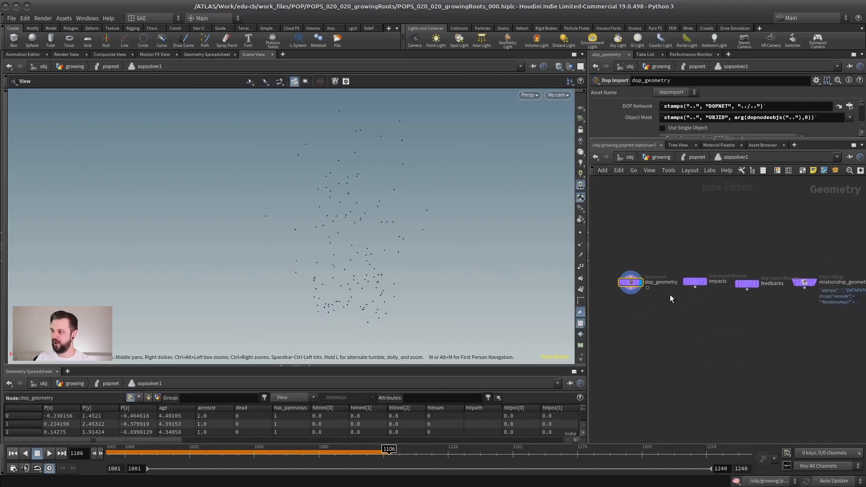
pyautogui.moveTo(646, 285); pyautogui.dragTo(626, 285)
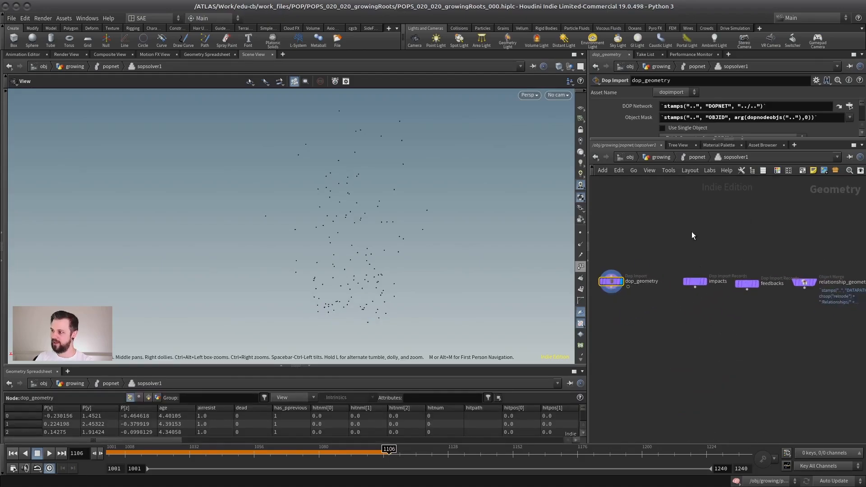
pyautogui.moveTo(691, 232); pyautogui.dragTo(735, 221, button='middle')
pyautogui.moveTo(681, 312); pyautogui.dragTo(690, 310, button='middle')
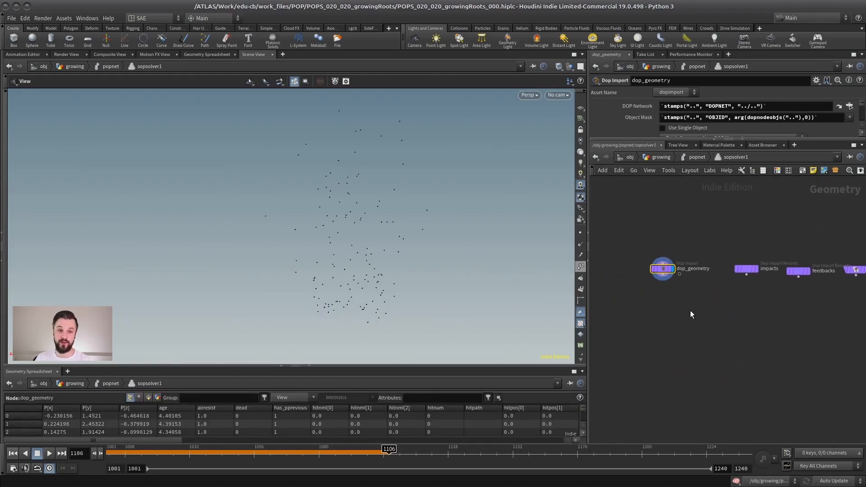
# - Add a Ray node and position it below dop_geometry
pyautogui.scroll(1, 693, 313)
pyautogui.press('Tab')
pyautogui.write('add')
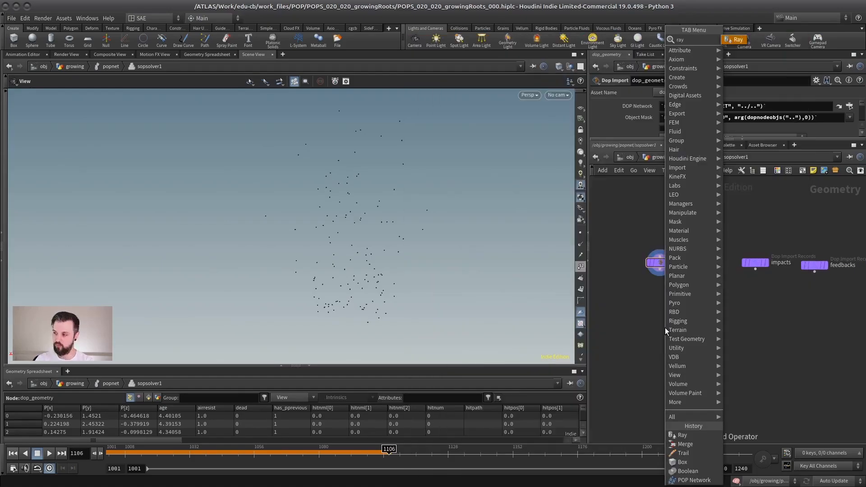
pyautogui.press('Return')
pyautogui.click(677, 316)
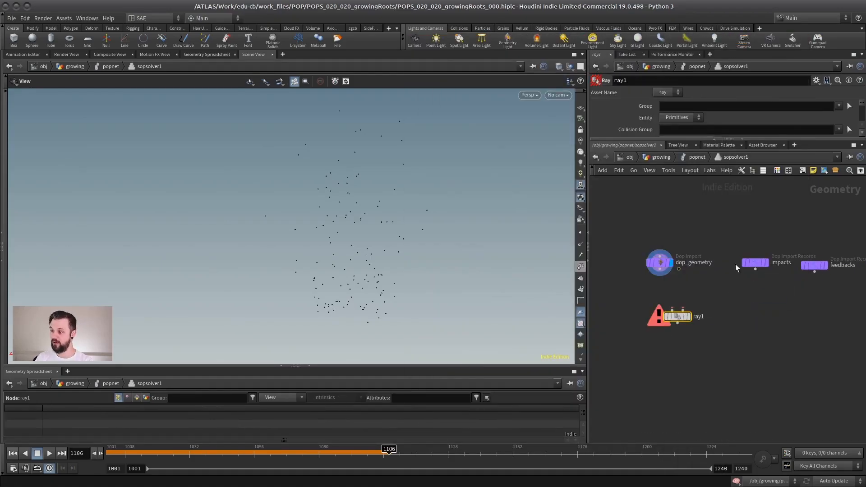
pyautogui.moveTo(680, 320); pyautogui.dragTo(687, 345)
# - Look over the impacts, feedbacks, and relationship_geometry import nodes, and select dop_geometry
pyautogui.scroll(-1, 713, 258)
pyautogui.moveTo(686, 243); pyautogui.dragTo(639, 249, button='middle')
pyautogui.moveTo(661, 241); pyautogui.dragTo(703, 291)
pyautogui.moveTo(765, 248); pyautogui.dragTo(726, 291)
pyautogui.moveTo(818, 253); pyautogui.dragTo(778, 304)
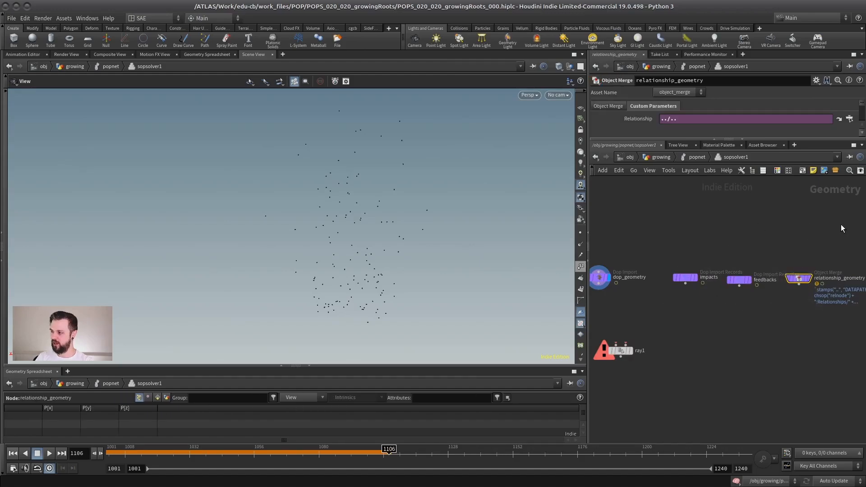
pyautogui.moveTo(841, 224); pyautogui.dragTo(740, 258)
pyautogui.moveTo(681, 294); pyautogui.dragTo(781, 289, button='middle')
pyautogui.scroll(3, 777, 286)
pyautogui.moveTo(743, 211); pyautogui.dragTo(693, 255)
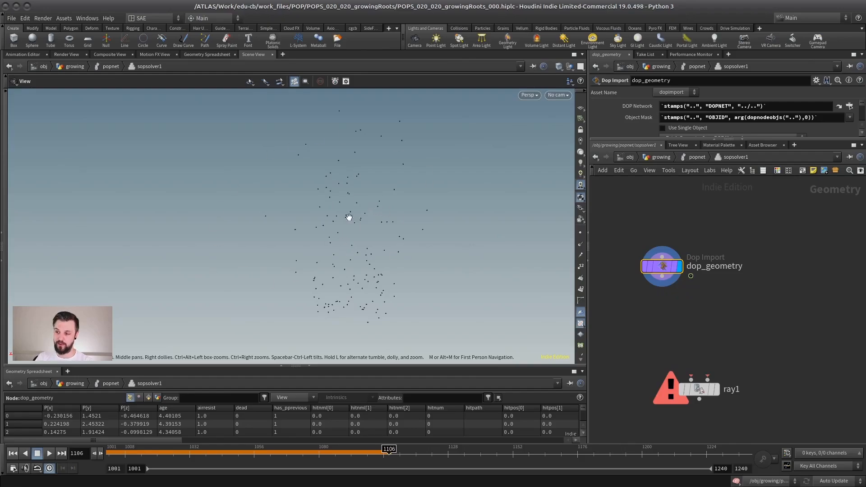
# - Wire dop_geometry into the first input of ray1
pyautogui.click(663, 279)
pyautogui.click(691, 380)
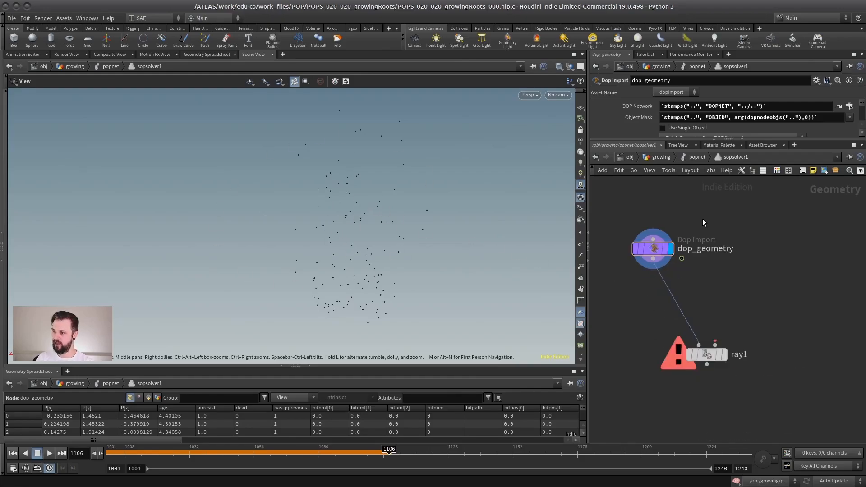
pyautogui.moveTo(662, 255)
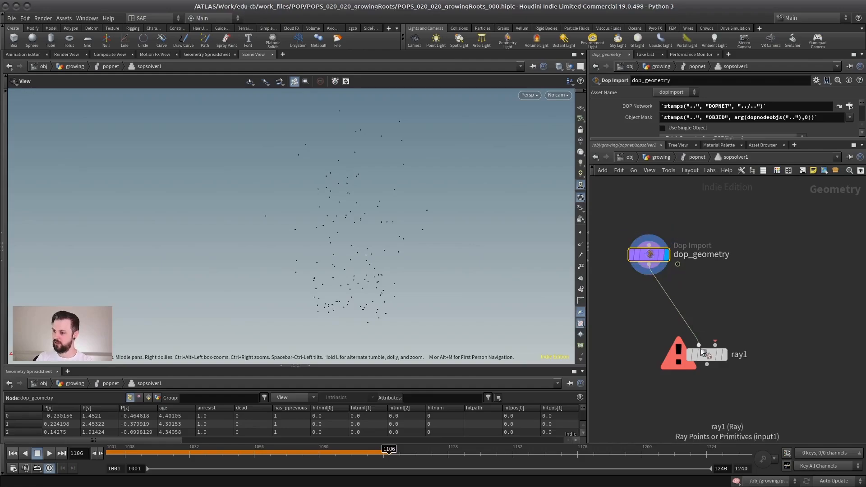
pyautogui.moveTo(749, 297); pyautogui.dragTo(709, 319, button='middle')
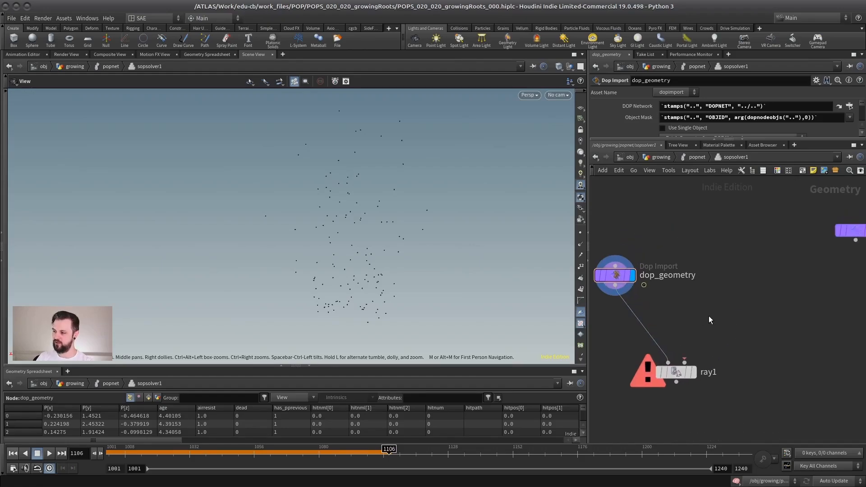
# - Add an Object Merge node beside dop_geometry and enlarge the parameter area to show more of its settings
pyautogui.scroll(-2, 726, 308)
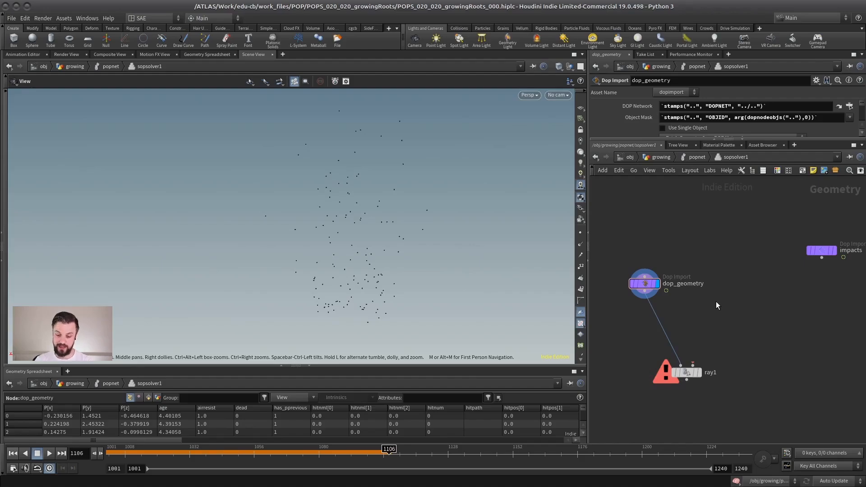
pyautogui.press('Tab')
pyautogui.write('obj')
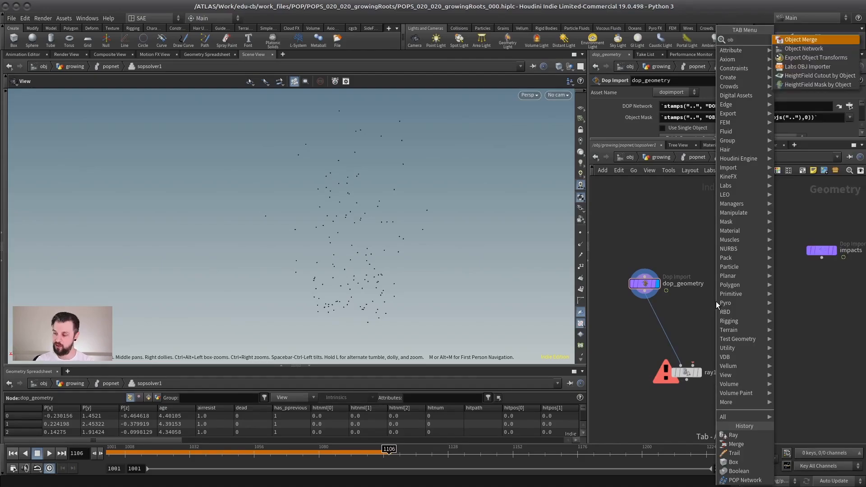
pyautogui.press('Return')
pyautogui.click(726, 317)
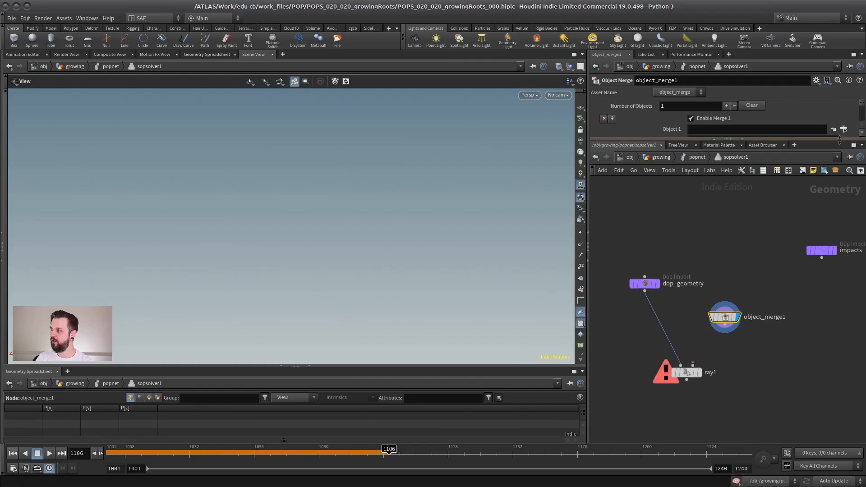
pyautogui.moveTo(839, 139); pyautogui.dragTo(839, 194)
pyautogui.click(843, 129)
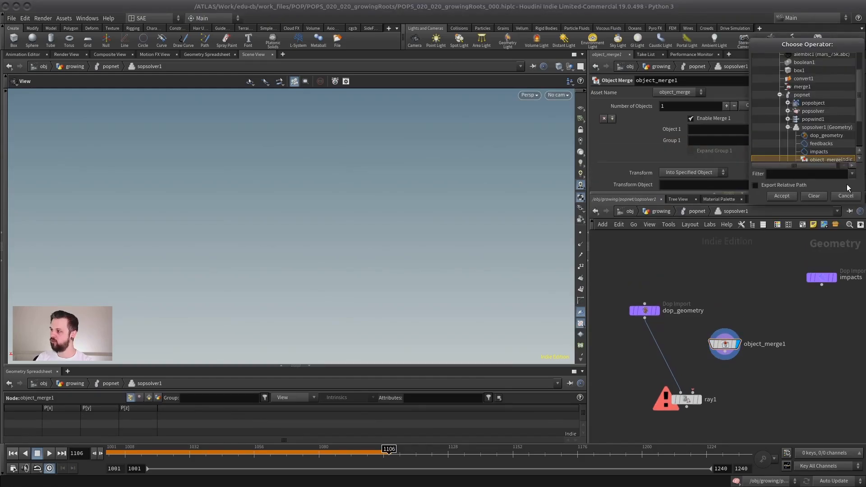
pyautogui.click(846, 196)
# - Return to the growing network, add a Null node, and wire convert1 into it
pyautogui.click(658, 211)
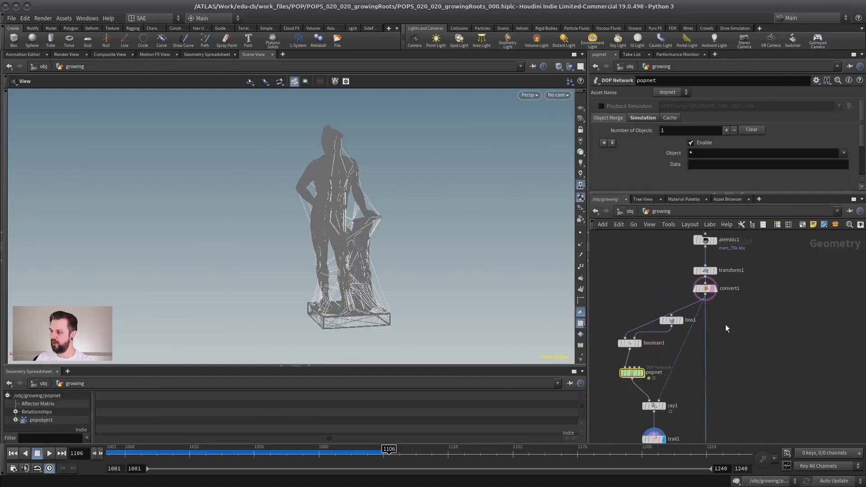
pyautogui.press('Tab')
pyautogui.write('null')
pyautogui.press('Return')
pyautogui.click(738, 326)
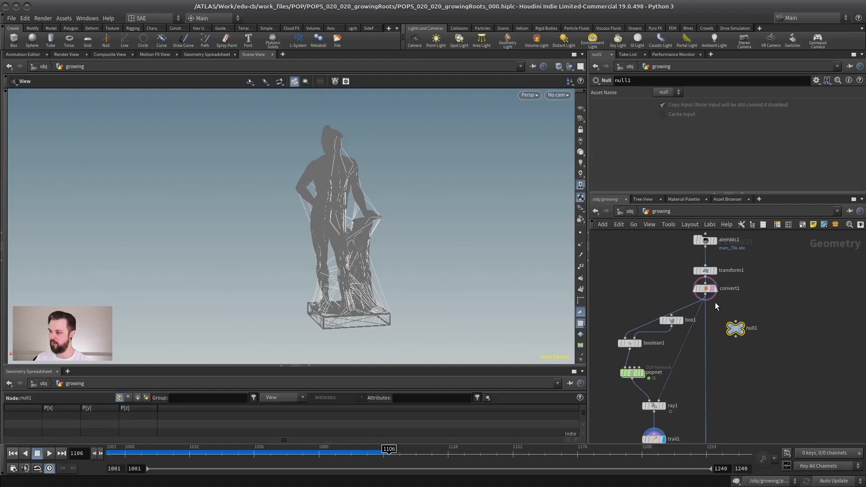
pyautogui.click(735, 322)
pyautogui.moveTo(736, 327); pyautogui.dragTo(755, 314)
pyautogui.press('r')
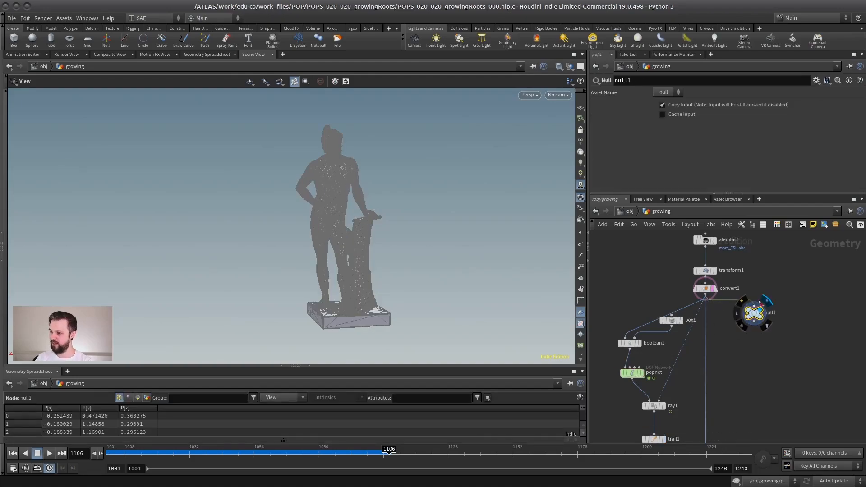
# - Display convert1 and rename the new Null node OUT_Mars
pyautogui.scroll(3, 769, 290)
pyautogui.scroll(-2, 702, 325)
pyautogui.moveTo(725, 327); pyautogui.dragTo(715, 343, button='middle')
pyautogui.scroll(2, 754, 338)
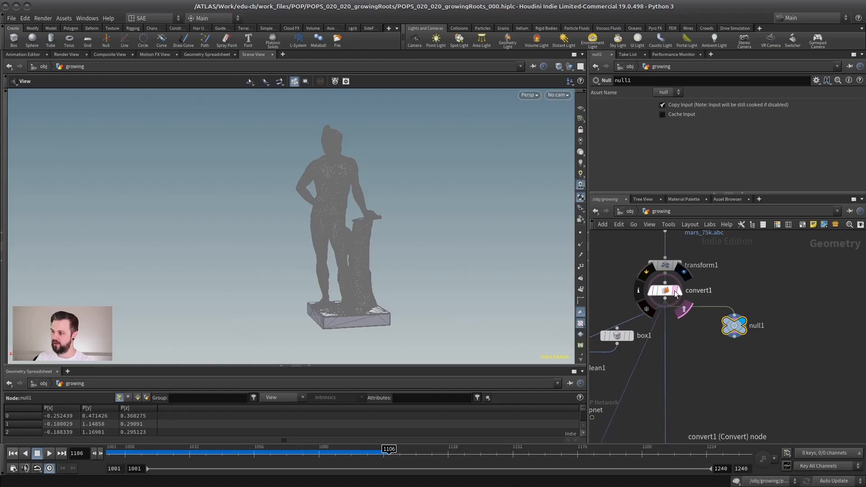
pyautogui.click(677, 291)
pyautogui.doubleClick(756, 326)
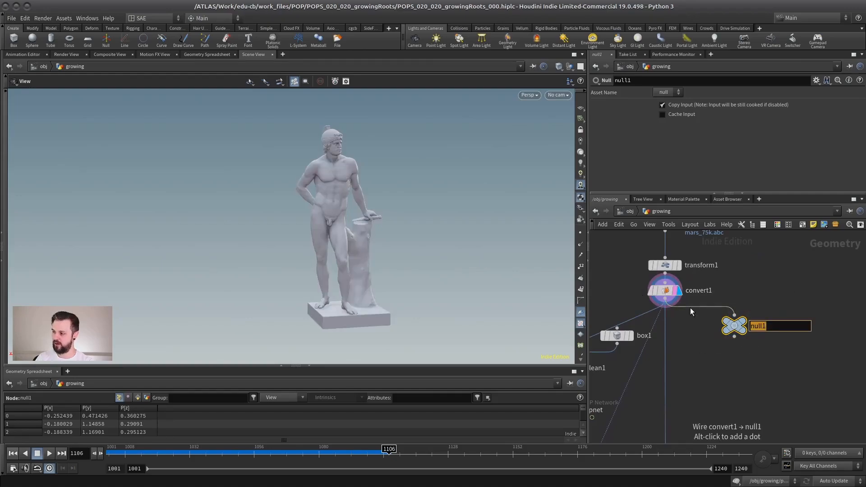
pyautogui.write('OUT_Mars')
pyautogui.press('Return')
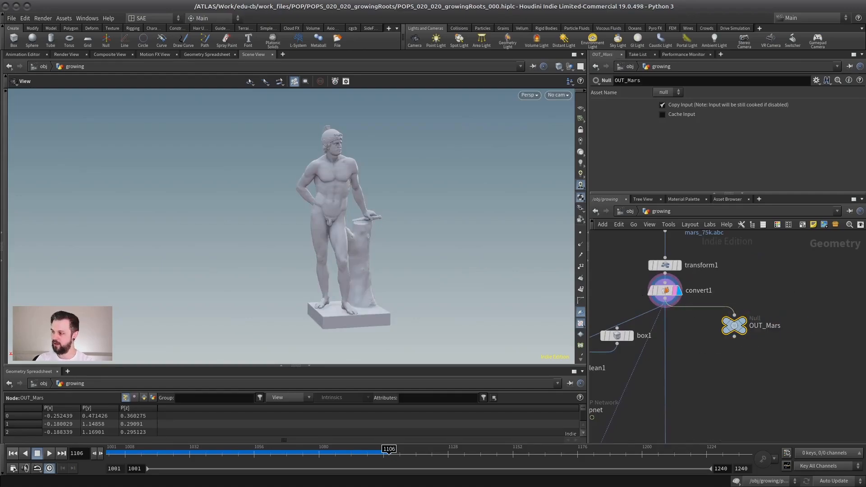
# - Color the OUT_Mars node red and adjust its position beside convert1
pyautogui.press('c')
pyautogui.click(809, 382)
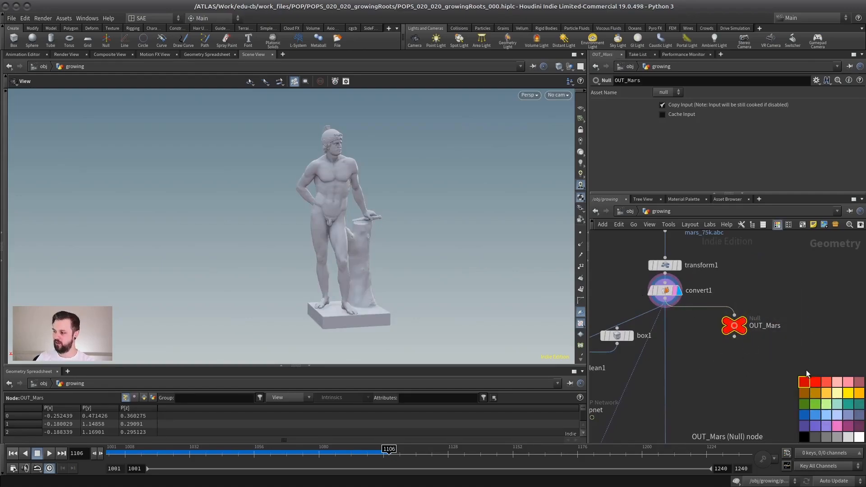
pyautogui.press('c')
pyautogui.press('h')
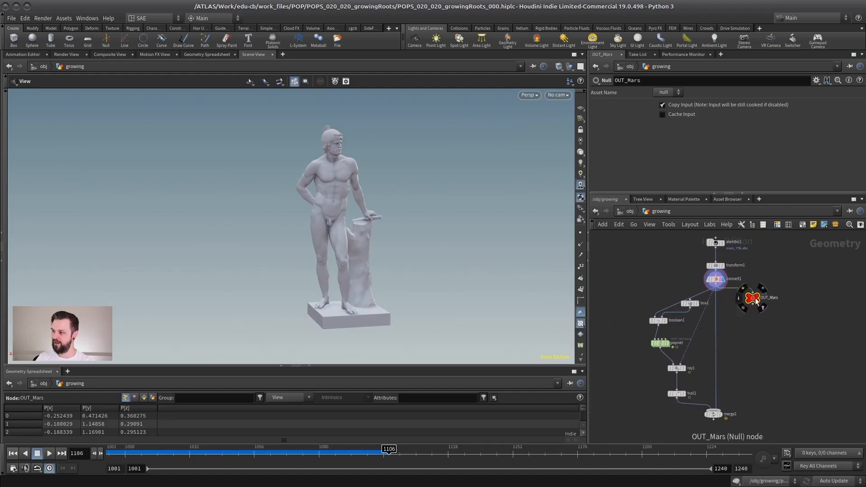
pyautogui.moveTo(754, 301); pyautogui.dragTo(746, 308)
pyautogui.moveTo(726, 351); pyautogui.dragTo(742, 335, button='middle')
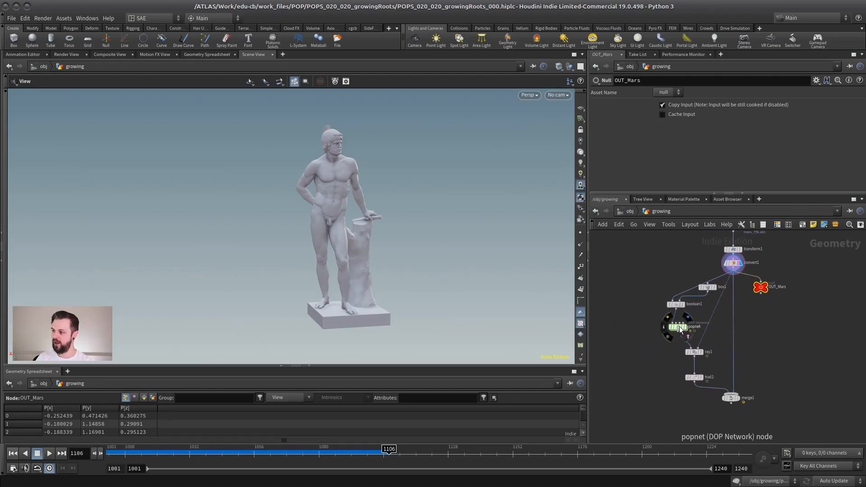
# - Go back inside popnet's sopsolver1 and set object_merge1's Object 1 to /obj/growing/OUT_Mars
pyautogui.doubleClick(677, 328)
pyautogui.doubleClick(728, 344)
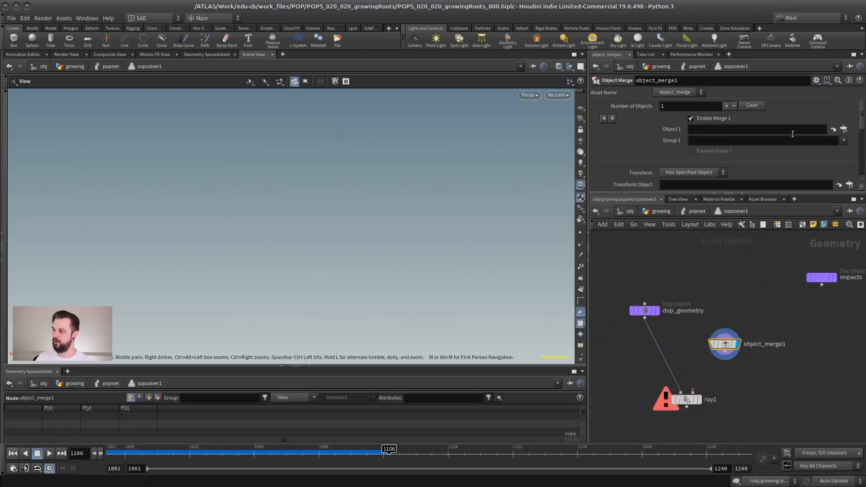
pyautogui.click(843, 129)
pyautogui.write('OU')
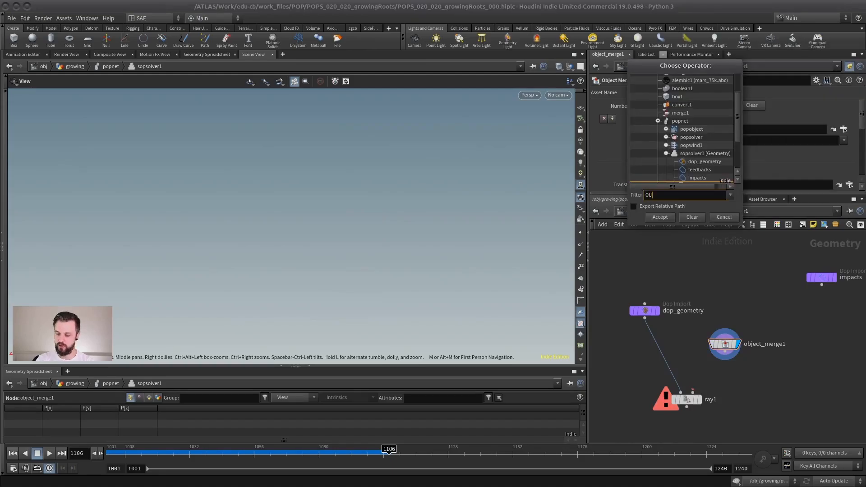
pyautogui.write('T')
pyautogui.click(693, 103)
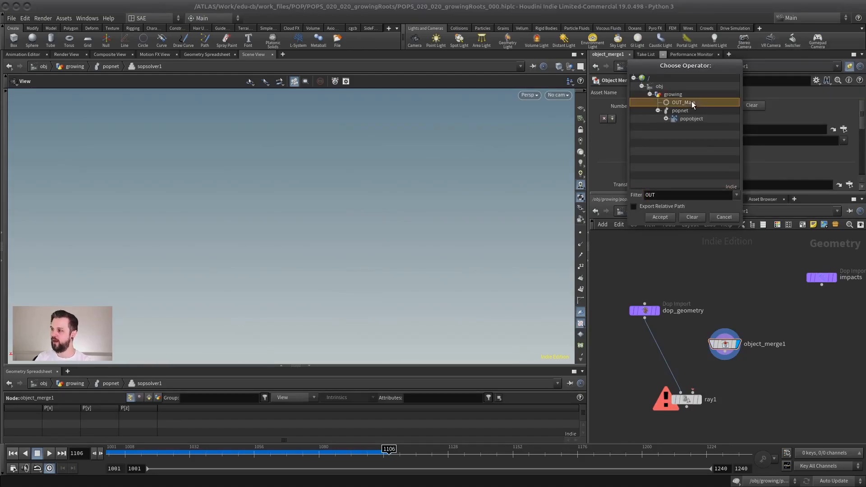
pyautogui.click(671, 218)
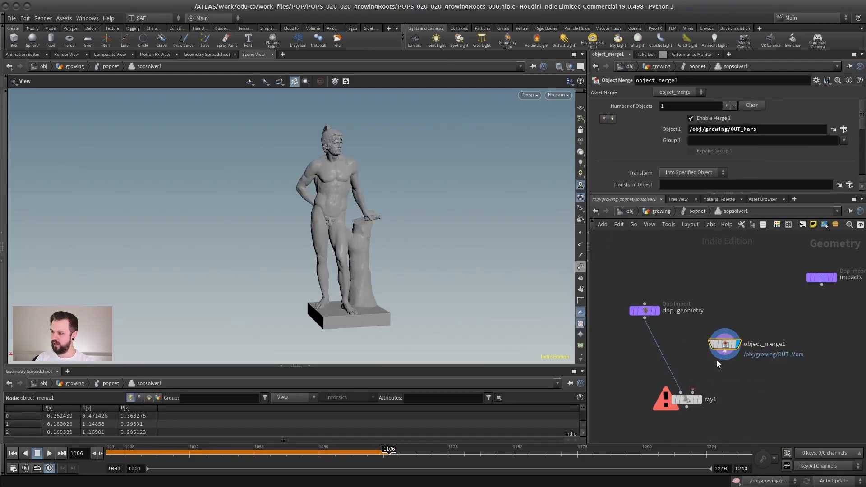
# - Wire object_merge1 into ray1's second input, display ray1, and set its Method to Minimum Distance
pyautogui.moveTo(702, 402); pyautogui.dragTo(724, 358, button='middle')
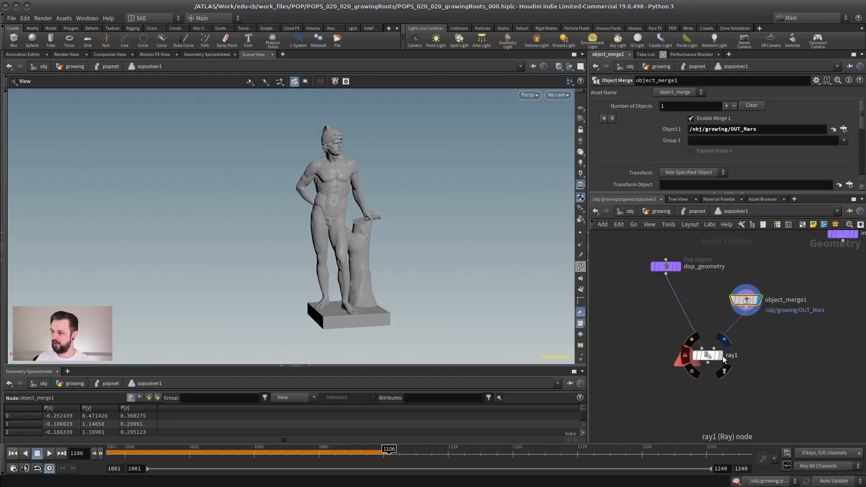
pyautogui.click(721, 356)
pyautogui.click(706, 356)
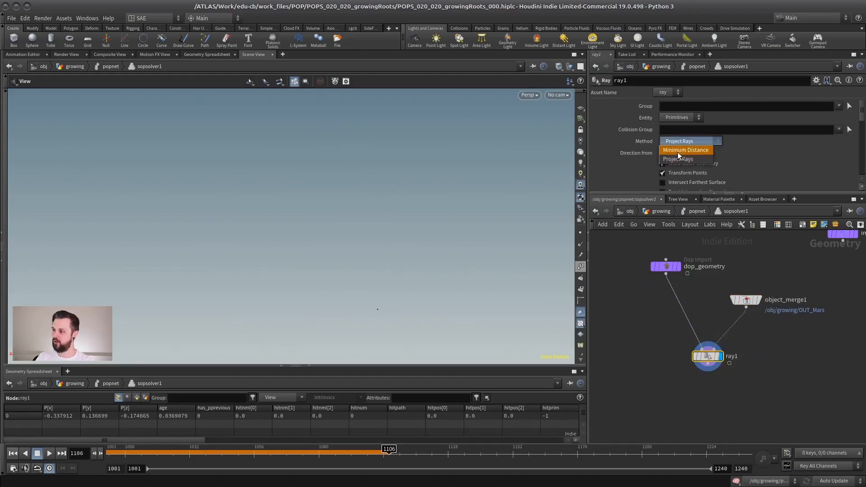
pyautogui.click(681, 151)
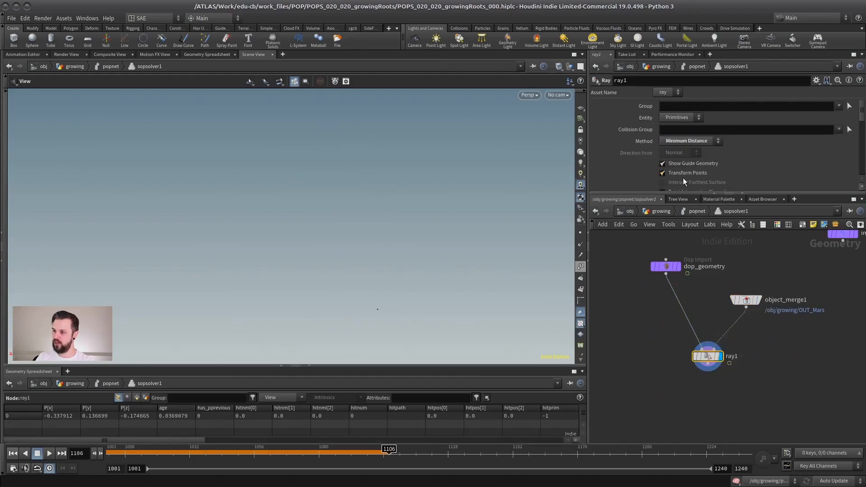
# - Play the simulation from the first frame with object_merge1 templated, and examine the particles on the statue from several angles
pyautogui.click(12, 453)
pyautogui.click(49, 454)
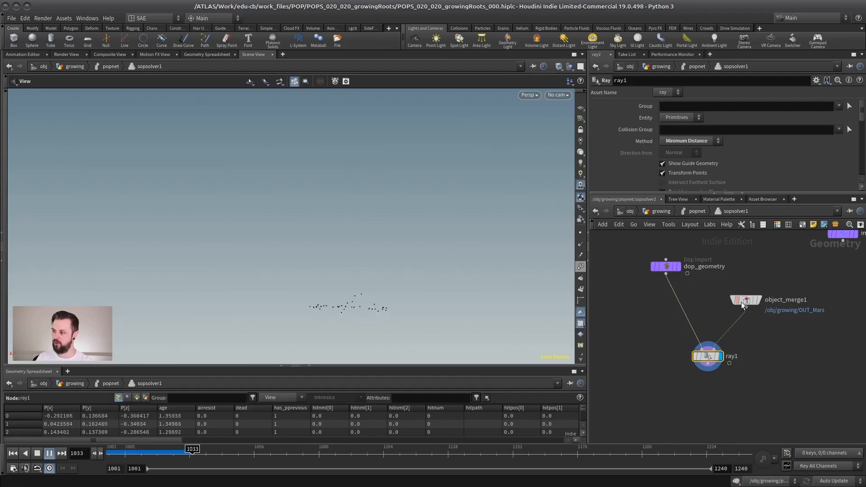
pyautogui.click(755, 300)
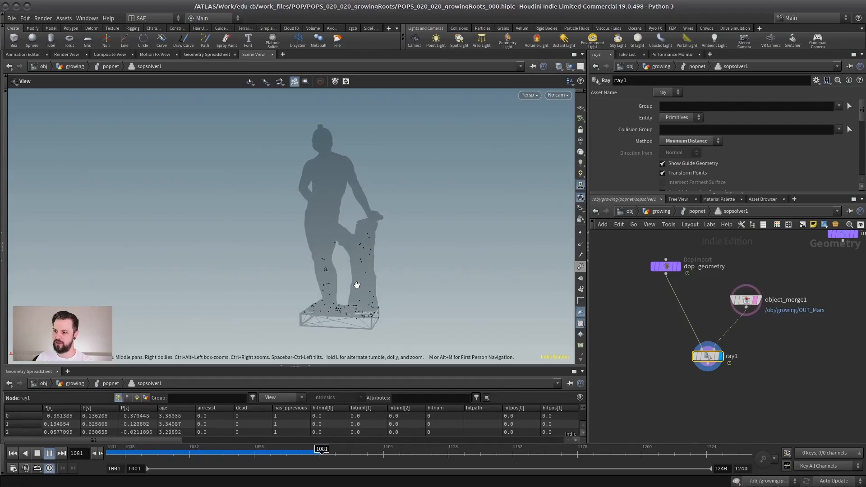
pyautogui.scroll(3, 359, 262)
pyautogui.moveTo(359, 262)
pyautogui.mouseDown()
pyautogui.moveTo(336, 276)
pyautogui.moveTo(269, 264)
pyautogui.moveTo(358, 265)
pyautogui.mouseUp()
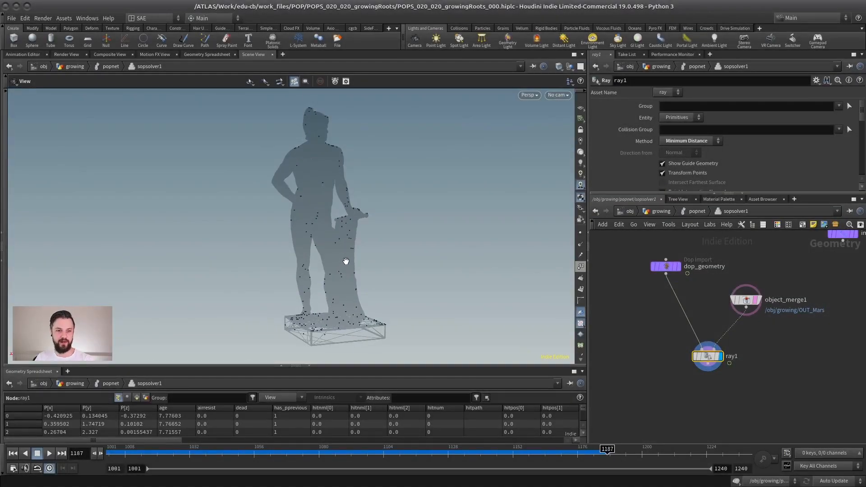
pyautogui.moveTo(364, 222); pyautogui.dragTo(231, 257)
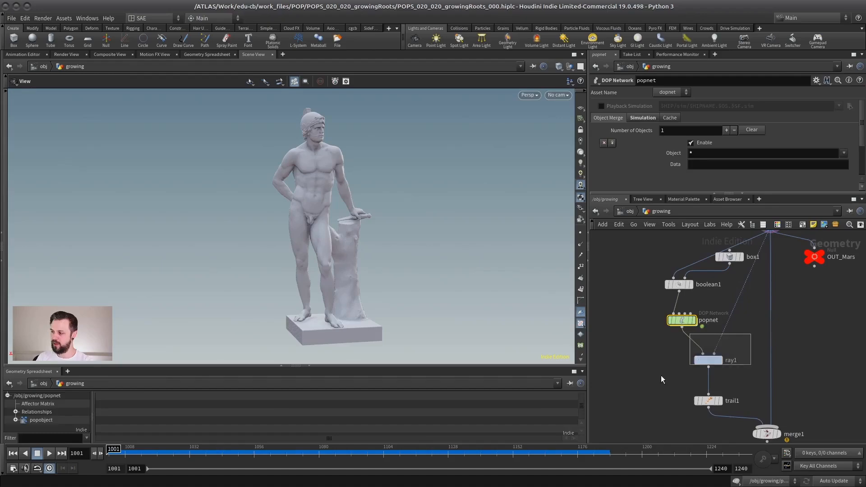
# - Delete ray1 between popnet and trail1 in the growing network, and tidy the positions of trail1 and merge1
pyautogui.moveTo(662, 376); pyautogui.dragTo(660, 375)
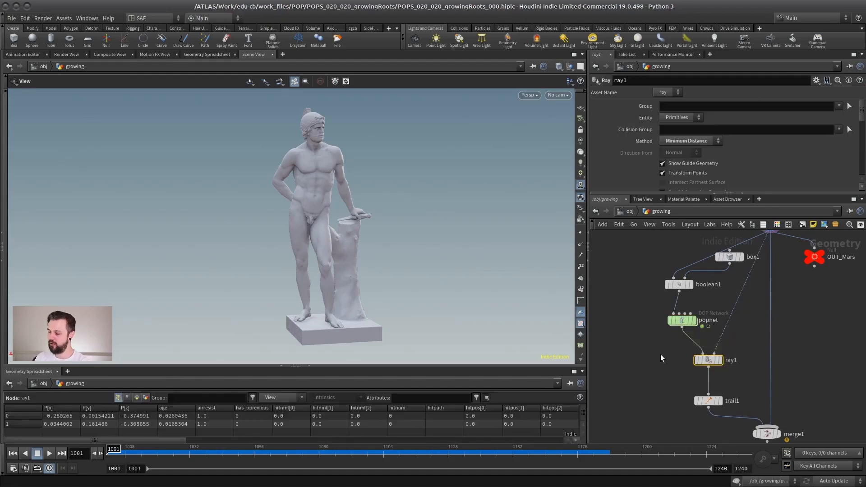
pyautogui.press('Delete')
pyautogui.moveTo(708, 401); pyautogui.dragTo(694, 398)
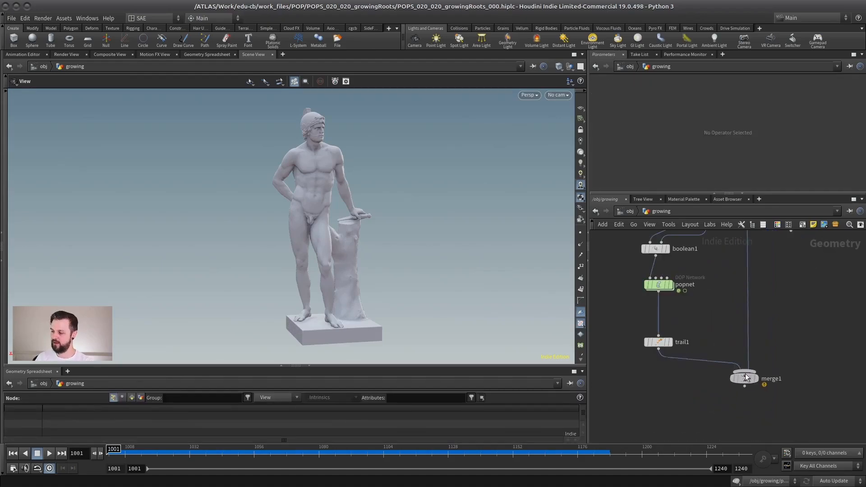
pyautogui.moveTo(745, 374); pyautogui.dragTo(749, 367)
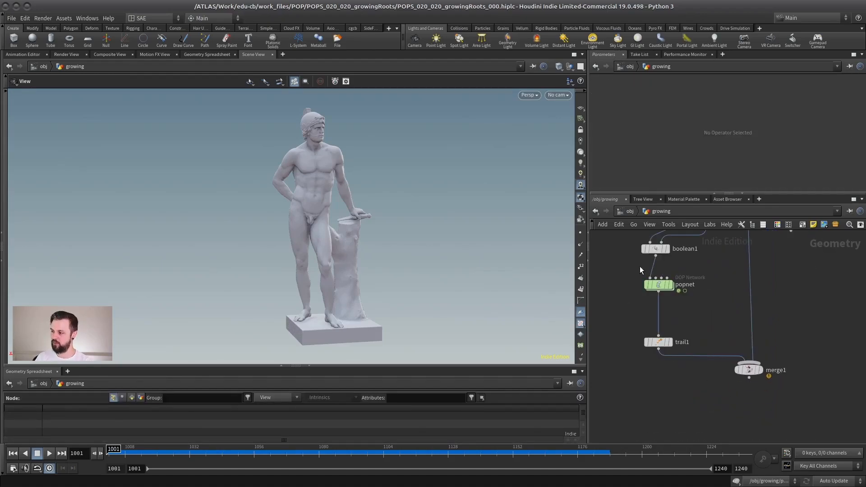
# - Display trail1, select merge1, and toggle the viewport between wireframe and shaded display
pyautogui.click(670, 344)
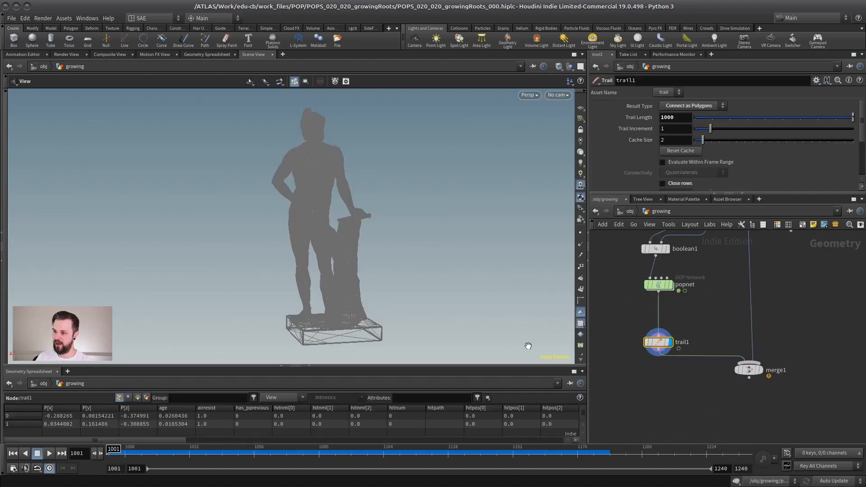
pyautogui.click(762, 371)
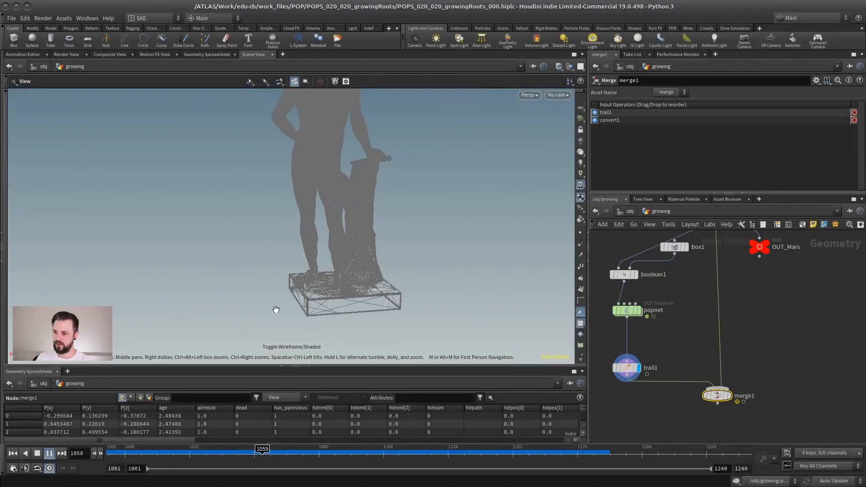
pyautogui.press('w')
# - Examine the growing trails on the statue from several angles and distances during playback
pyautogui.moveTo(285, 227); pyautogui.dragTo(298, 191)
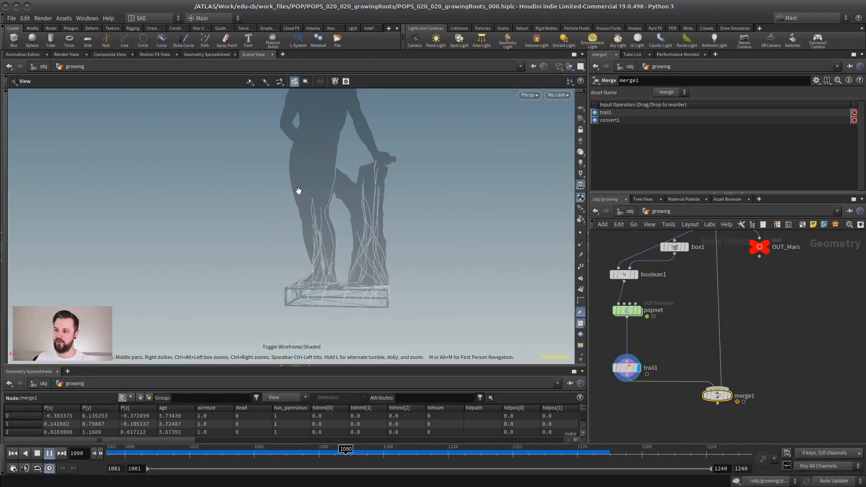
pyautogui.moveTo(368, 219); pyautogui.dragTo(240, 228)
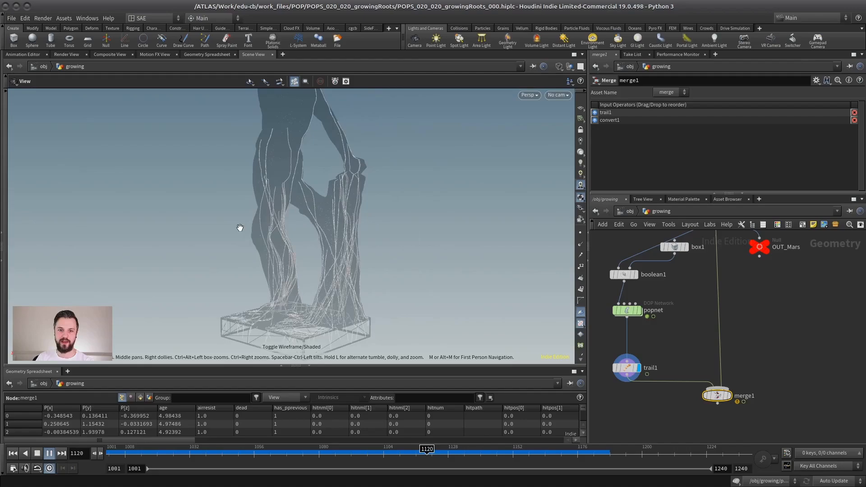
pyautogui.scroll(-2, 292, 227)
pyautogui.moveTo(292, 227); pyautogui.dragTo(347, 224)
pyautogui.scroll(-2, 284, 228)
pyautogui.moveTo(285, 227); pyautogui.dragTo(302, 236)
pyautogui.moveTo(364, 217); pyautogui.dragTo(418, 201)
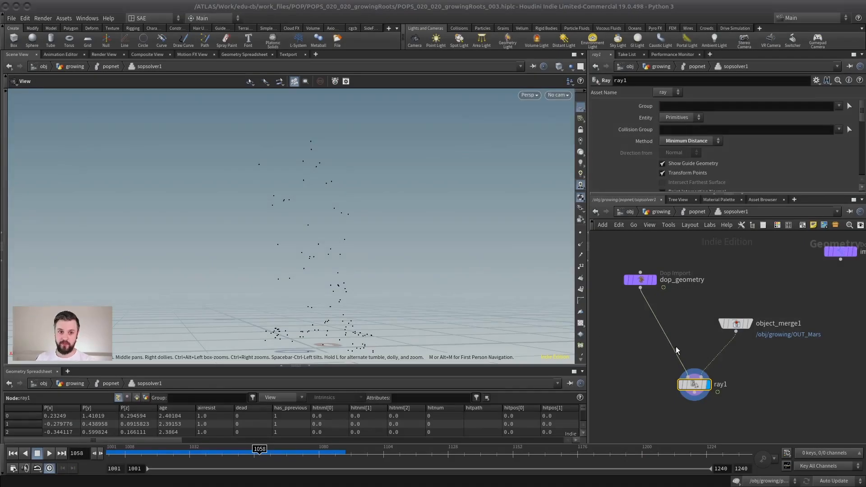
# - Rearrange ray1 and object_merge1 in the SOP Solver network, and display object_merge1
pyautogui.moveTo(676, 350); pyautogui.dragTo(677, 326, button='middle')
pyautogui.moveTo(690, 358); pyautogui.dragTo(674, 369)
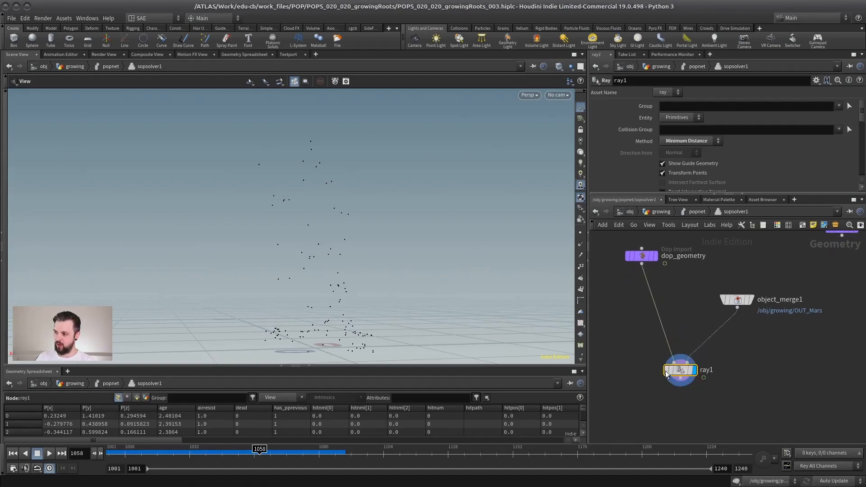
pyautogui.moveTo(710, 350); pyautogui.dragTo(724, 352, button='middle')
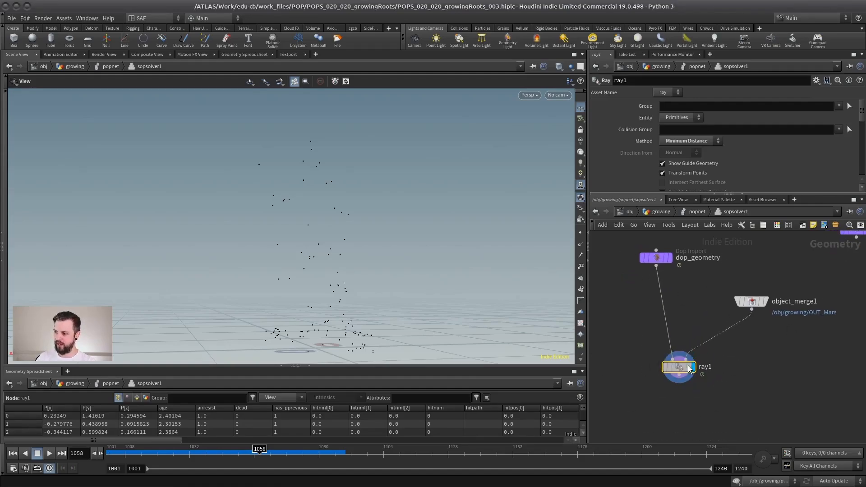
pyautogui.moveTo(665, 364); pyautogui.dragTo(680, 361)
pyautogui.moveTo(766, 298); pyautogui.dragTo(761, 324)
pyautogui.click(759, 328)
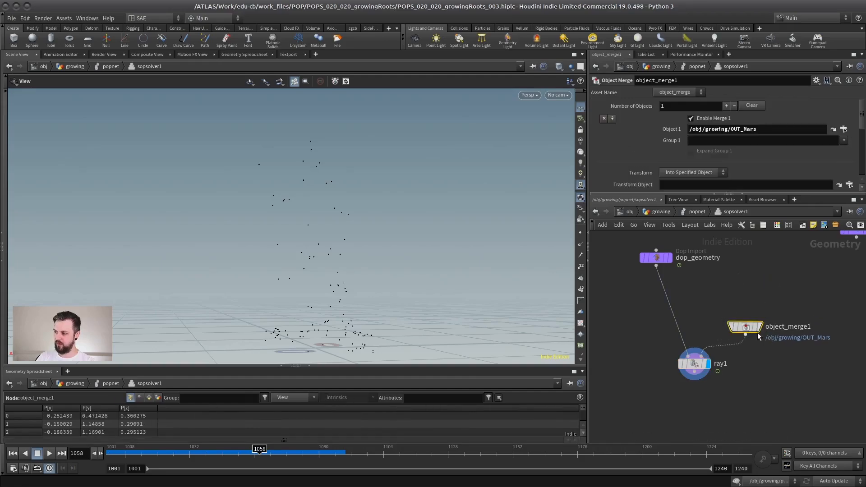
pyautogui.click(764, 308)
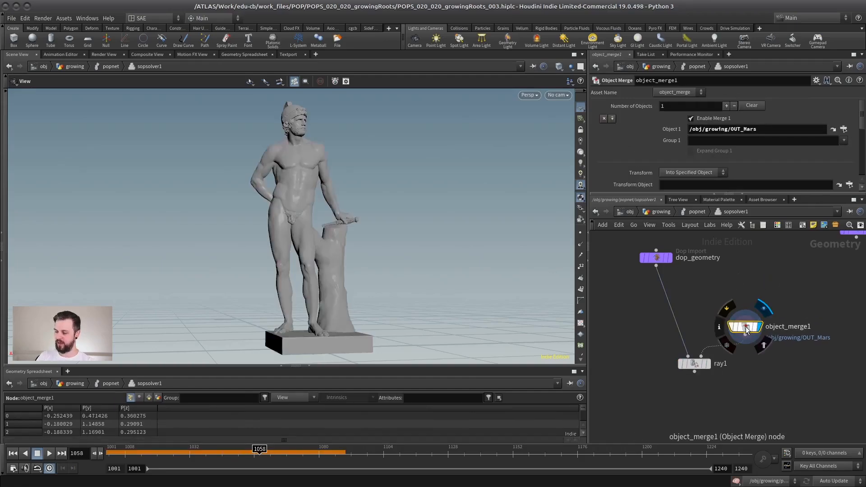
pyautogui.moveTo(746, 328); pyautogui.dragTo(755, 319)
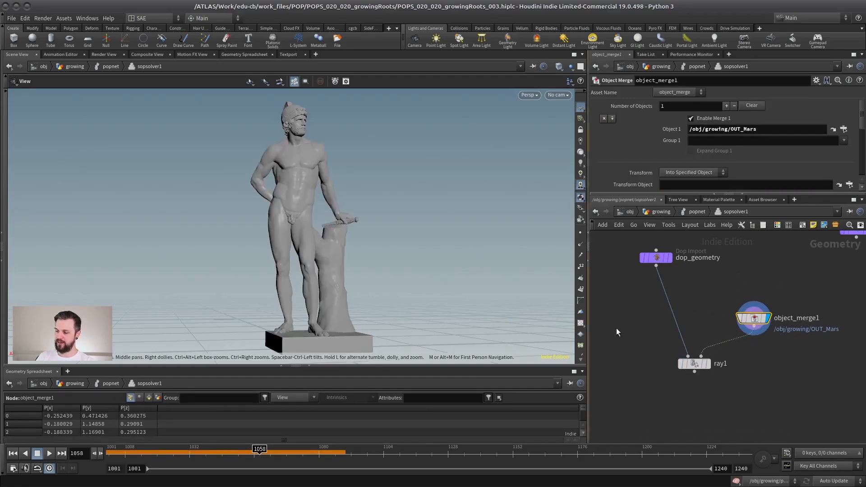
# - Go up to popnet and back into sopsolver1, display ray1, and reposition object_merge1 and ray1
pyautogui.click(696, 212)
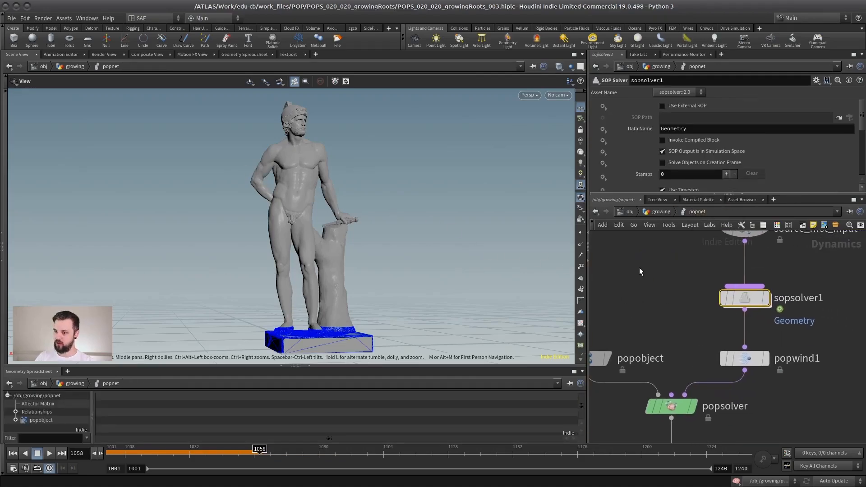
pyautogui.doubleClick(745, 298)
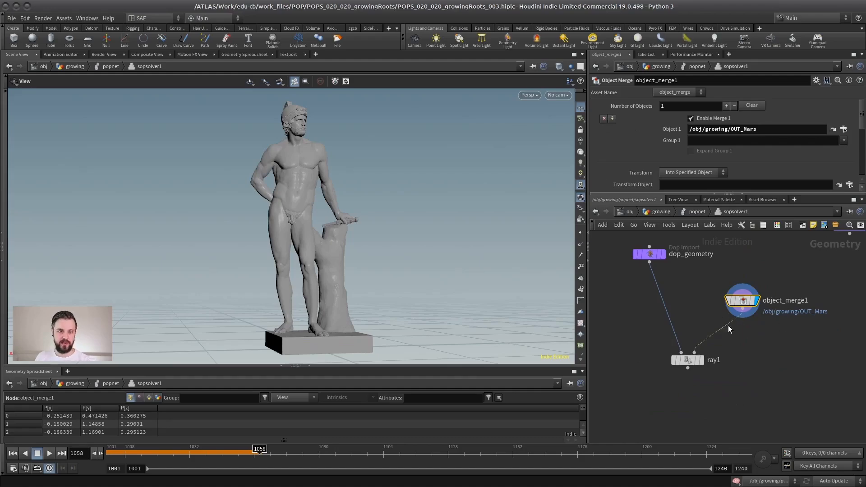
pyautogui.moveTo(753, 307); pyautogui.dragTo(756, 326)
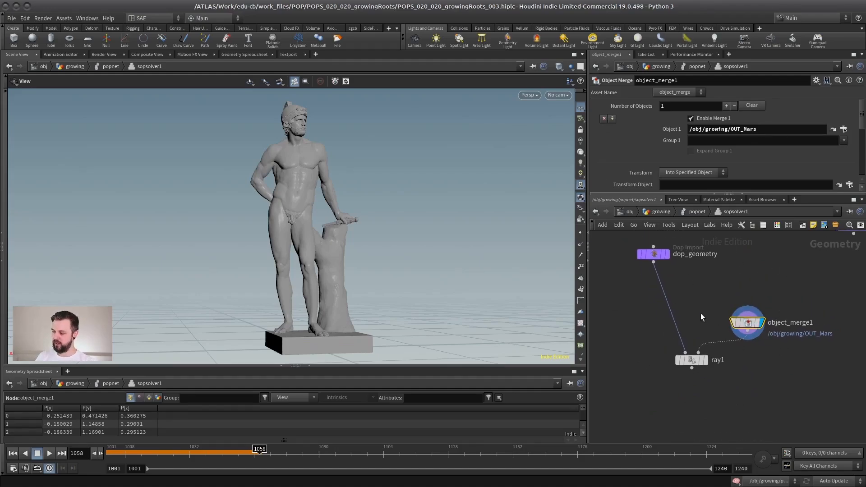
pyautogui.click(700, 329)
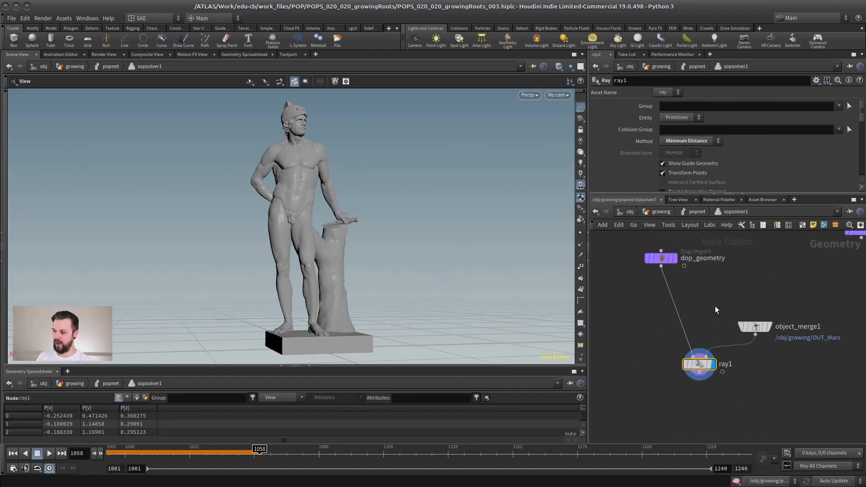
pyautogui.moveTo(694, 364); pyautogui.dragTo(690, 378)
pyautogui.moveTo(656, 369); pyautogui.dragTo(670, 348, button='middle')
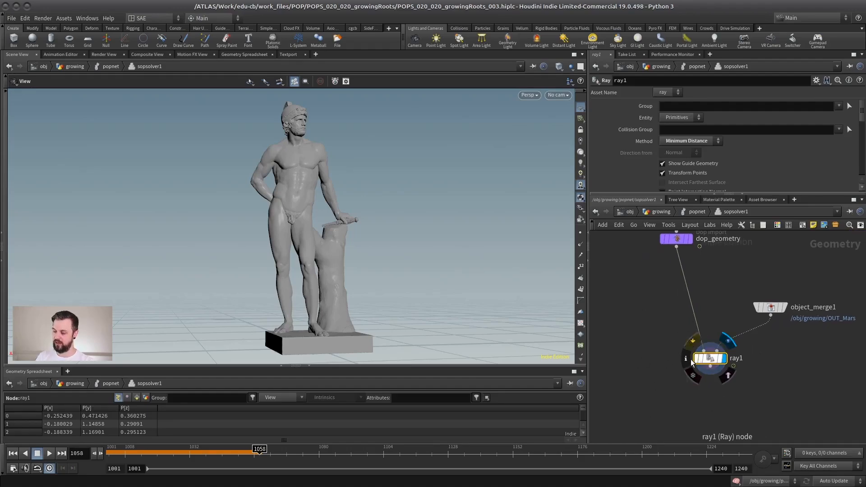
# - Add an Output node below ray1 in the SOP Solver and connect ray1 to it
pyautogui.scroll(-3, 674, 334)
pyautogui.press('Tab')
pyautogui.write('out')
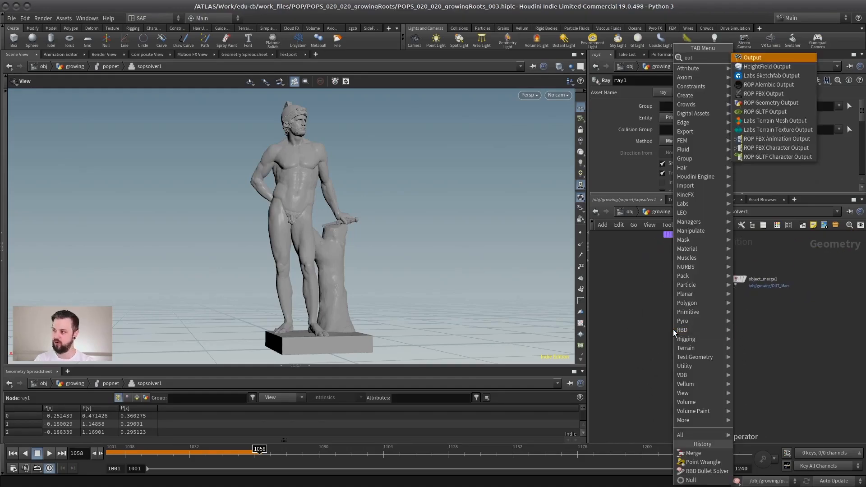
pyautogui.press('Return')
pyautogui.click(696, 354)
pyautogui.moveTo(697, 346); pyautogui.dragTo(711, 317)
pyautogui.scroll(3, 746, 356)
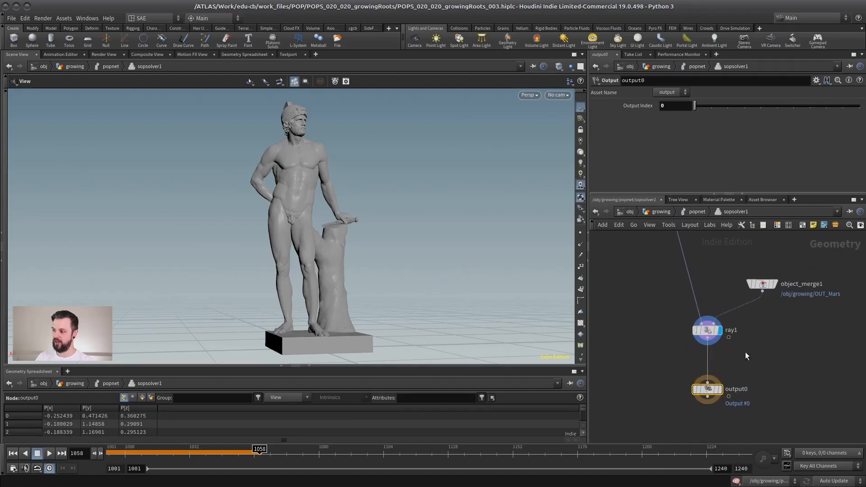
# - Display object_merge1 instead of ray1 inside the SOP Solver, with the Output node in place
pyautogui.click(762, 284)
pyautogui.press('u')
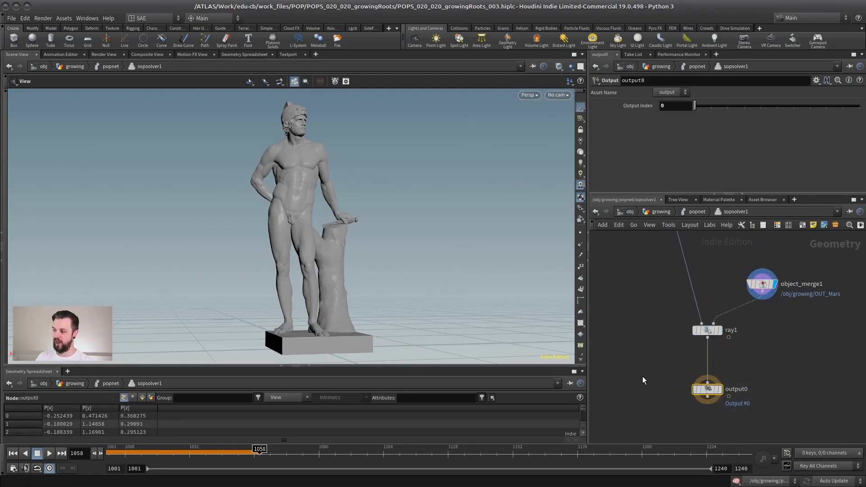
pyautogui.press('i')
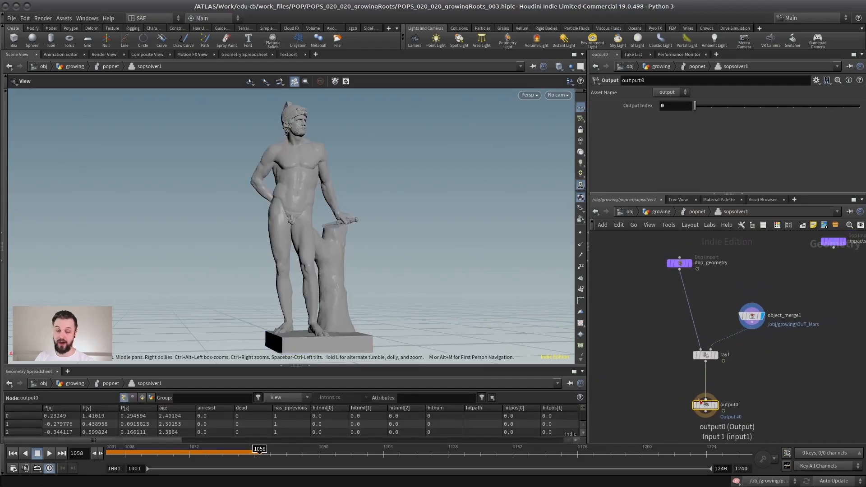
pyautogui.moveTo(672, 386); pyautogui.dragTo(682, 353, button='middle')
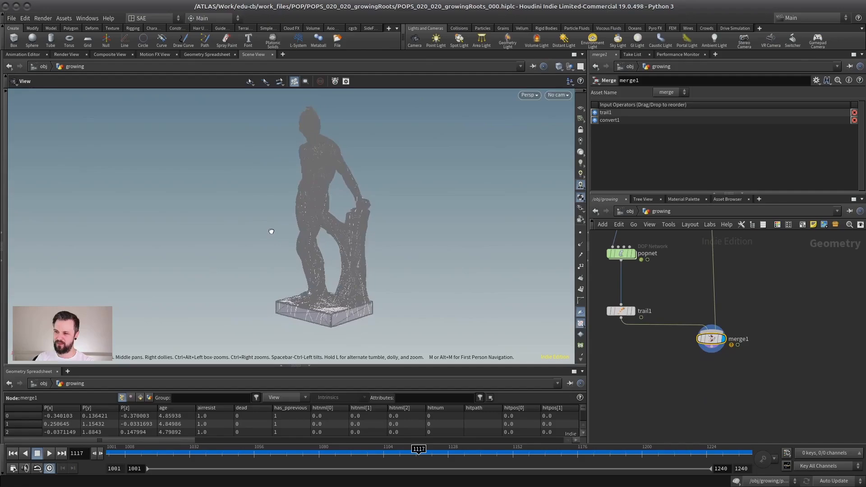
# - Display and select trail1 in the growing network, and move merge1 away to make room below it
pyautogui.scroll(3, 404, 246)
pyautogui.click(632, 311)
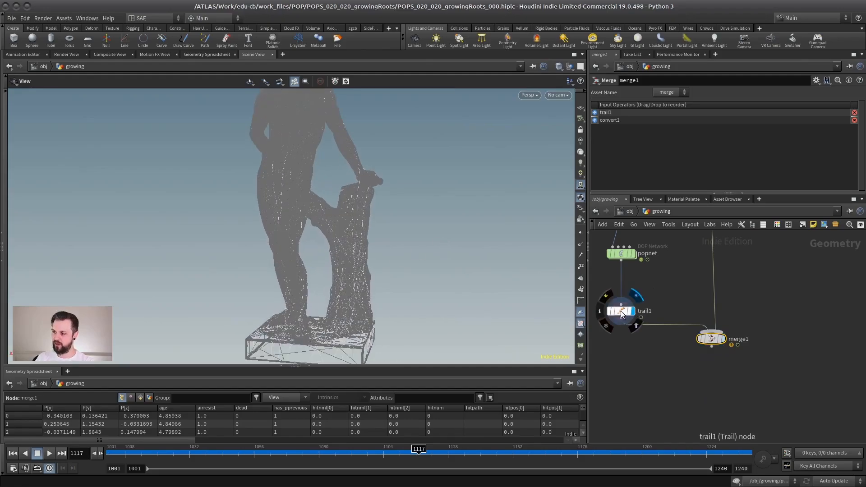
pyautogui.click(621, 310)
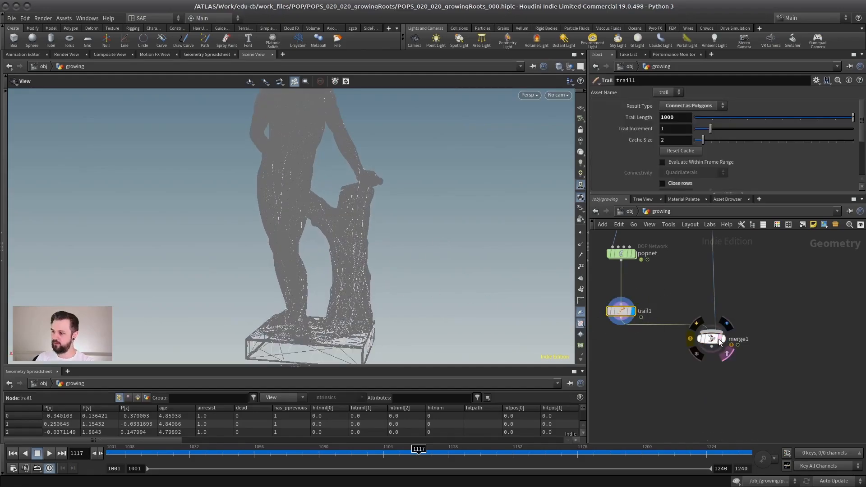
pyautogui.moveTo(259, 269); pyautogui.dragTo(483, 234)
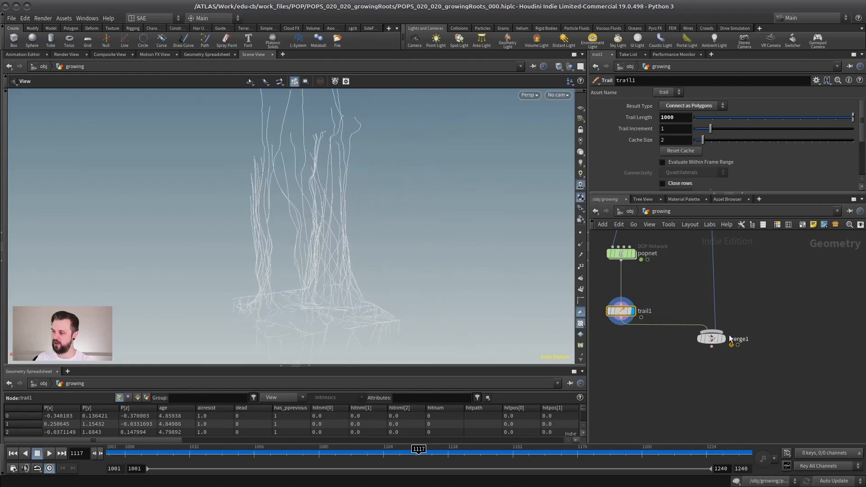
pyautogui.moveTo(731, 338); pyautogui.dragTo(737, 412)
# - Add a PolyWire node fed by trail1 and display it
pyautogui.press('Tab')
pyautogui.write('pol')
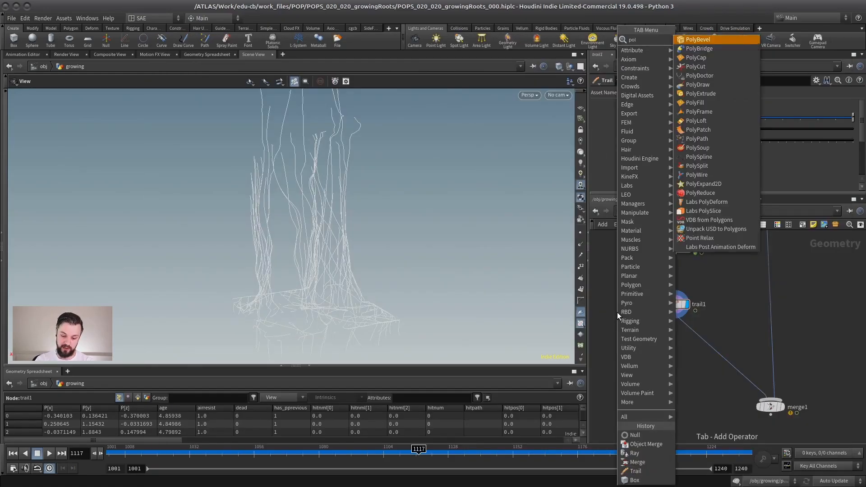
pyautogui.write('yw')
pyautogui.press('Return')
pyautogui.click(657, 353)
pyautogui.click(669, 353)
# - Set the PolyWire's wire radius to 0.011 and divisions to 6, and check the tubes in wireframe and shaded display
pyautogui.moveTo(441, 290); pyautogui.dragTo(292, 267)
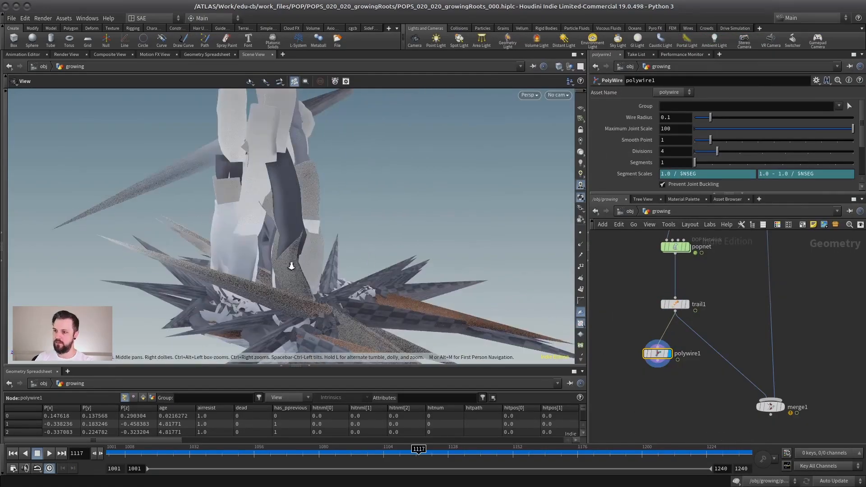
pyautogui.moveTo(710, 117); pyautogui.dragTo(697, 119)
pyautogui.moveTo(350, 192); pyautogui.dragTo(720, 132, button='right')
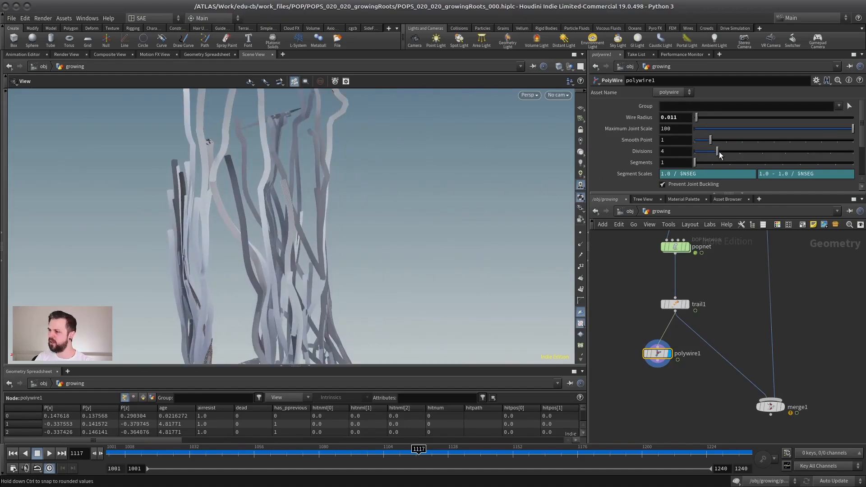
pyautogui.moveTo(719, 155); pyautogui.dragTo(763, 153)
pyautogui.moveTo(406, 217); pyautogui.dragTo(279, 226)
pyautogui.press('w')
pyautogui.moveTo(278, 226); pyautogui.dragTo(462, 205, button='right')
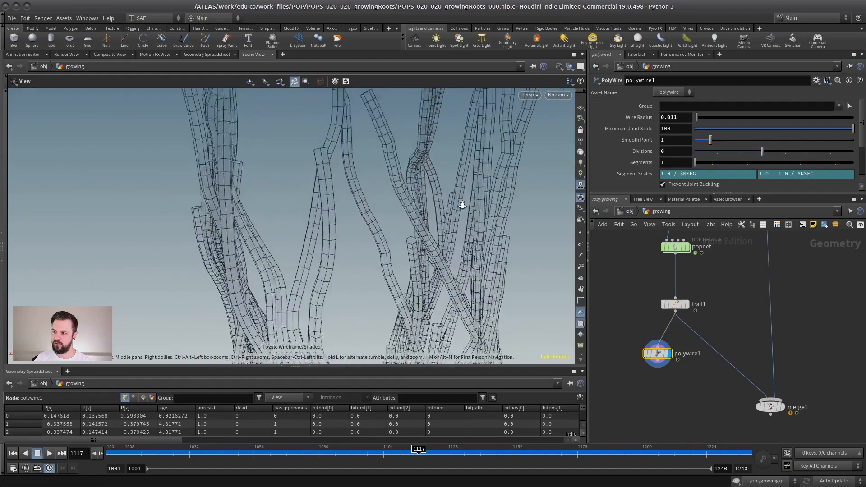
pyautogui.moveTo(462, 205); pyautogui.dragTo(353, 209)
pyautogui.moveTo(353, 209); pyautogui.dragTo(336, 271, button='right')
pyautogui.press('w')
pyautogui.moveTo(335, 271)
pyautogui.mouseDown()
pyautogui.moveTo(483, 288)
pyautogui.moveTo(482, 263)
pyautogui.mouseUp()
# - Move polywire1 aside, add a Sweep node with trail1 as its backbone input, and display it
pyautogui.moveTo(659, 354); pyautogui.dragTo(623, 361)
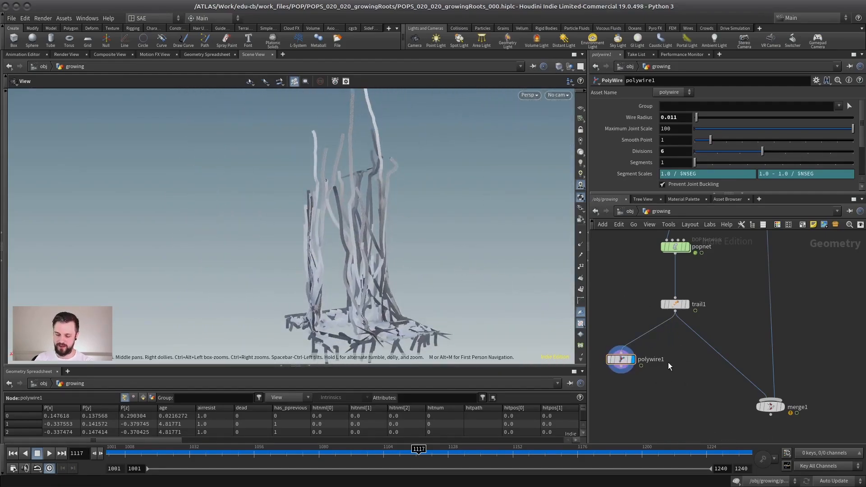
pyautogui.press('Tab')
pyautogui.write('swee')
pyautogui.press('Return')
pyautogui.click(691, 384)
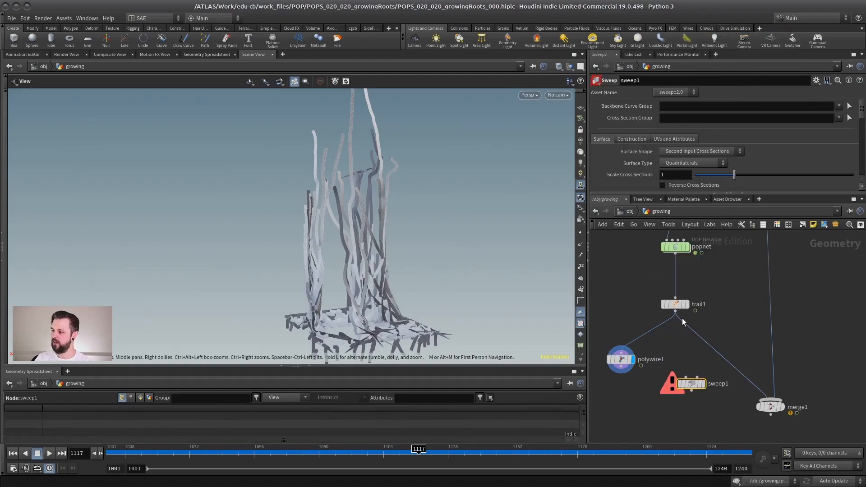
pyautogui.click(676, 312)
pyautogui.click(685, 377)
pyautogui.click(704, 384)
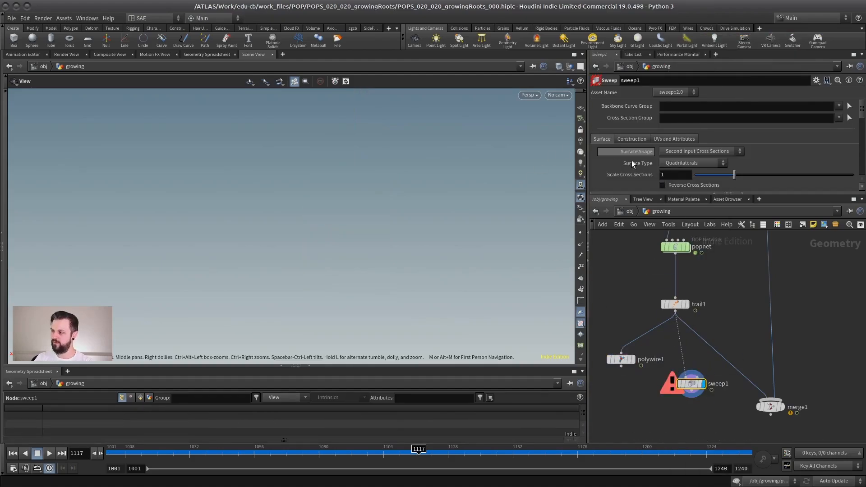
# - Set the Sweep's surface shape to Round Tube and its radius to 0.017
pyautogui.click(690, 152)
pyautogui.click(679, 169)
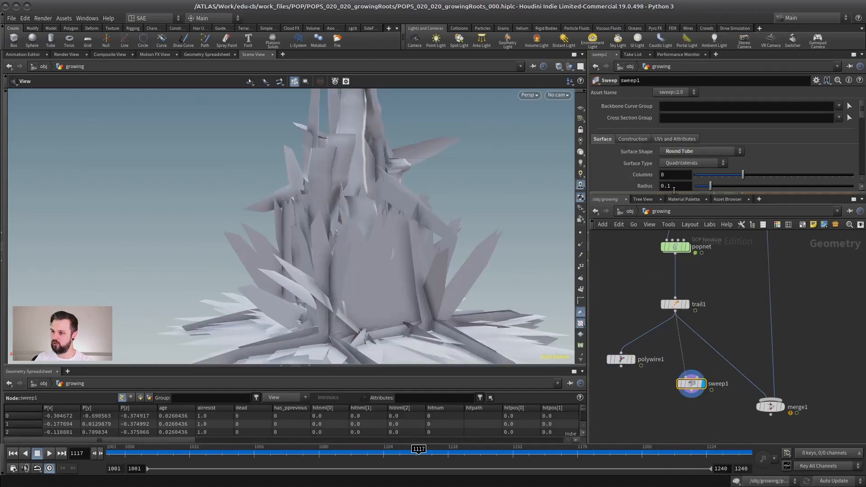
pyautogui.moveTo(671, 195); pyautogui.dragTo(671, 253)
pyautogui.moveTo(711, 186); pyautogui.dragTo(698, 189)
# - Examine the swept tubes around the base in shaded and wireframe display, and inspect the attributes carried by trail1
pyautogui.moveTo(319, 218); pyautogui.dragTo(340, 253)
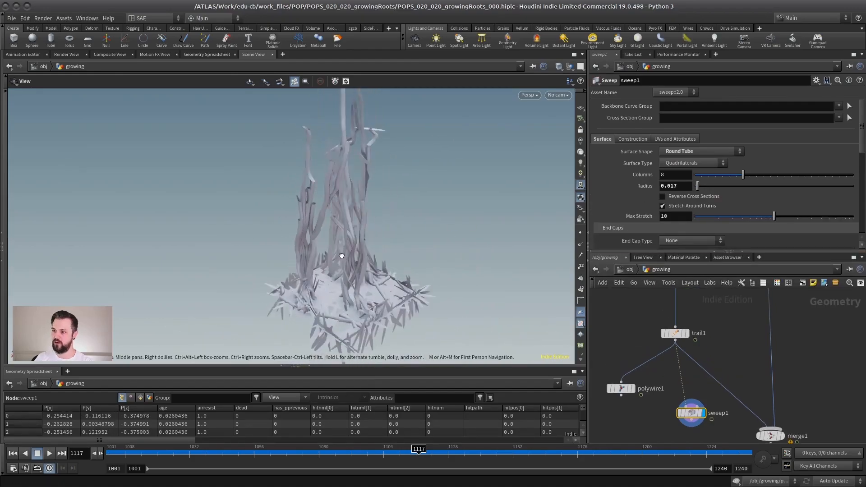
pyautogui.moveTo(340, 253); pyautogui.dragTo(385, 253, button='right')
pyautogui.moveTo(384, 253); pyautogui.dragTo(370, 202, button='middle')
pyautogui.moveTo(371, 203); pyautogui.dragTo(321, 242)
pyautogui.moveTo(375, 259)
pyautogui.mouseDown()
pyautogui.moveTo(321, 269)
pyautogui.moveTo(387, 252)
pyautogui.mouseUp()
pyautogui.press('w')
pyautogui.moveTo(315, 251)
pyautogui.mouseDown()
pyautogui.moveTo(348, 244)
pyautogui.moveTo(330, 253)
pyautogui.mouseUp()
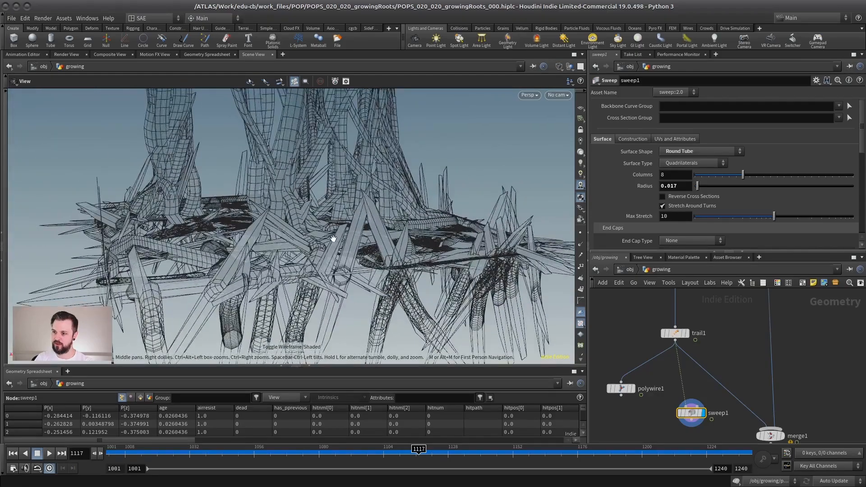
pyautogui.press('w')
pyautogui.middleClick(677, 333)
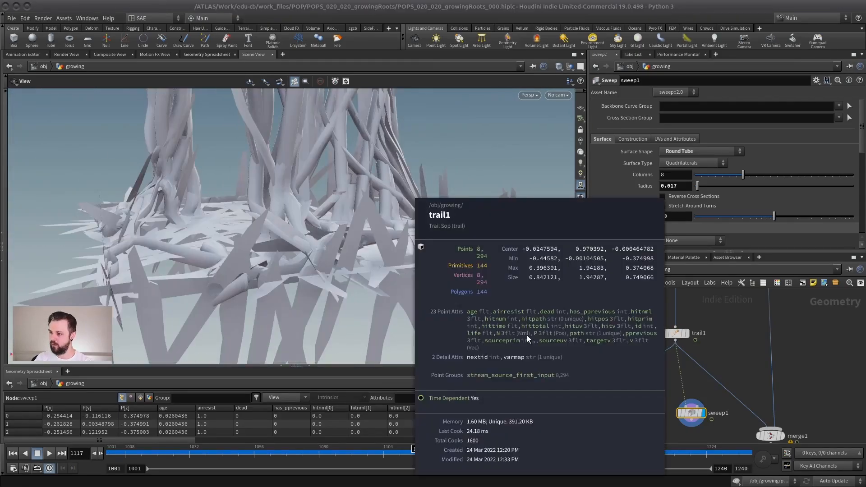
# - Insert an Attribute Delete node on the connection between trail1 and sweep1
pyautogui.moveTo(694, 354); pyautogui.dragTo(702, 318, button='middle')
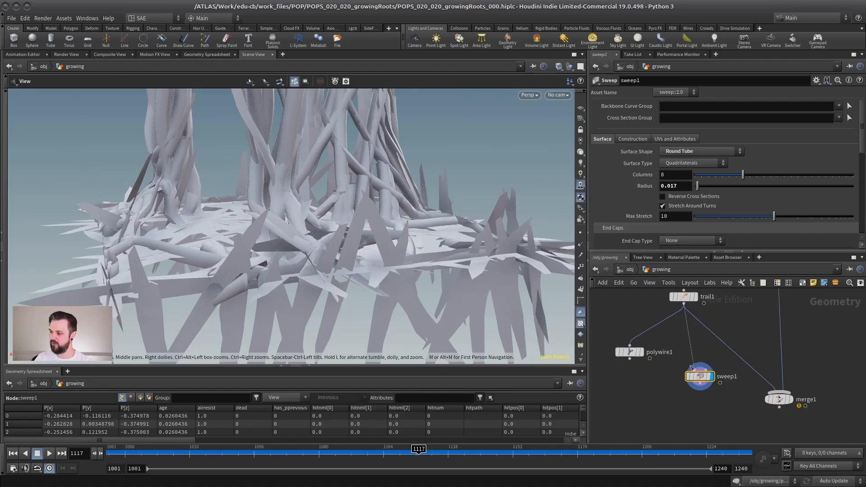
pyautogui.moveTo(695, 374); pyautogui.dragTo(689, 388)
pyautogui.press('Tab')
pyautogui.write('dele')
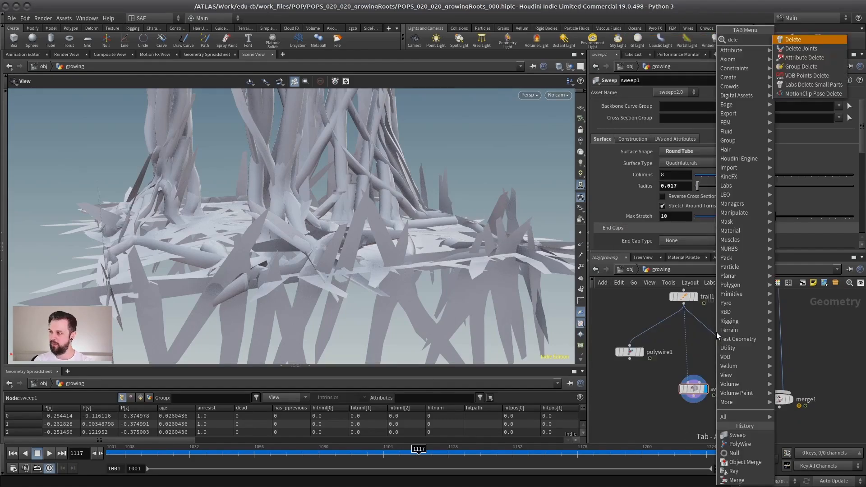
pyautogui.press('Down')
pyautogui.press('Down')
pyautogui.press('Return')
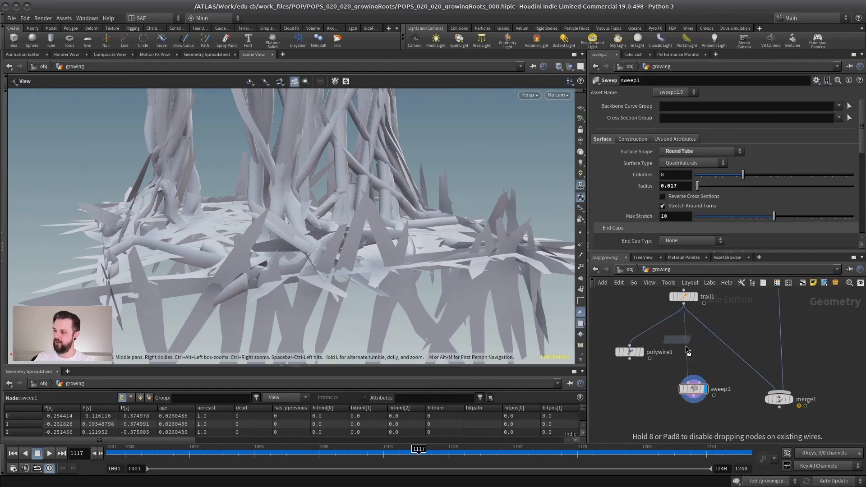
pyautogui.click(689, 353)
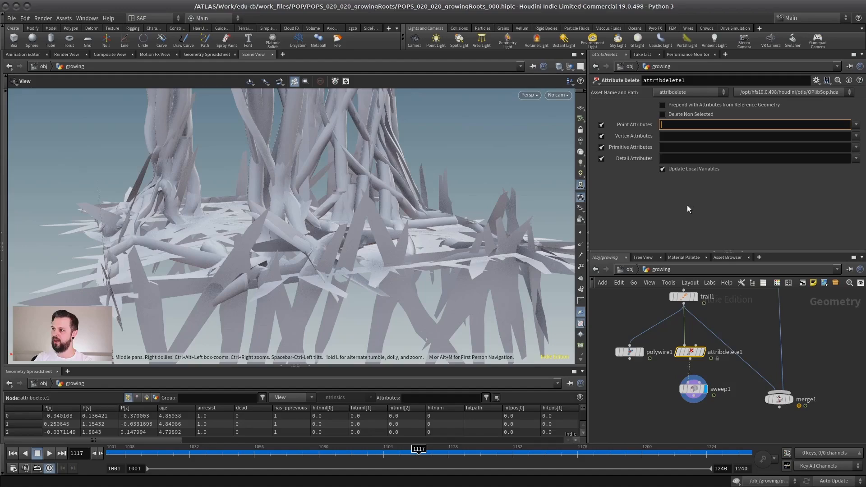
# - Set the point, vertex, primitive and detail attributes to delete to * in attribdelete1
pyautogui.write('*')
pyautogui.press('Tab')
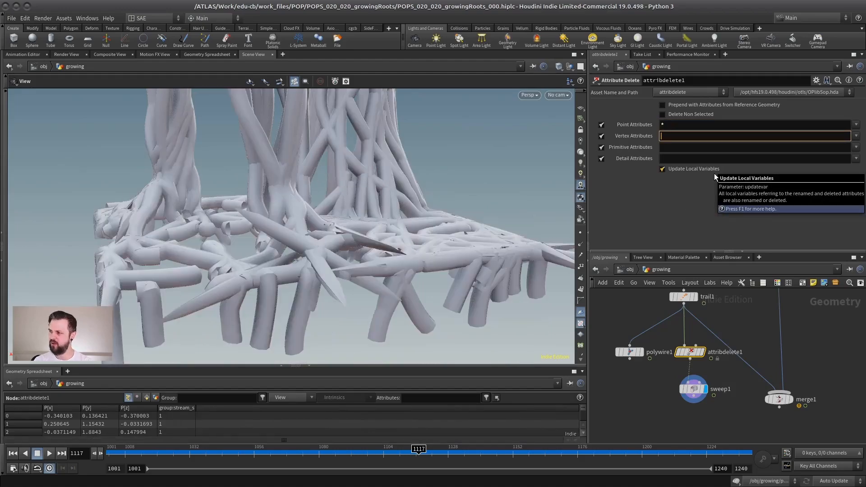
pyautogui.write('*')
pyautogui.press('Tab')
pyautogui.write('*')
pyautogui.press('Tab')
pyautogui.write('*')
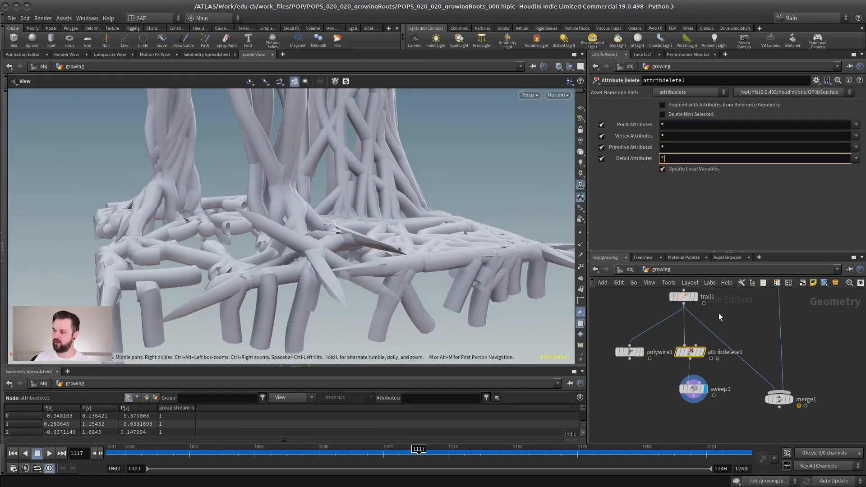
# - Set the tube radius of sweep1 to 0.01
pyautogui.click(694, 389)
pyautogui.moveTo(252, 242); pyautogui.dragTo(247, 295)
pyautogui.press('BackSpace')
pyautogui.press('Return')
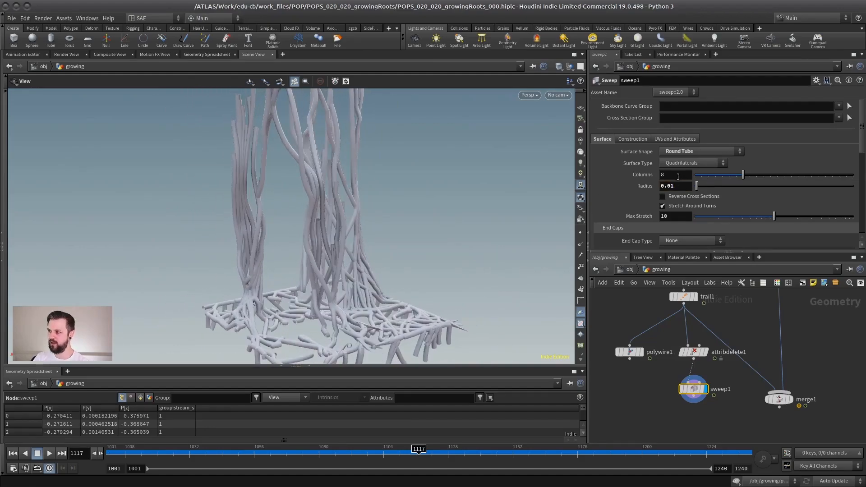
pyautogui.moveTo(422, 250); pyautogui.dragTo(269, 251, button='right')
pyautogui.moveTo(268, 251); pyautogui.dragTo(375, 219)
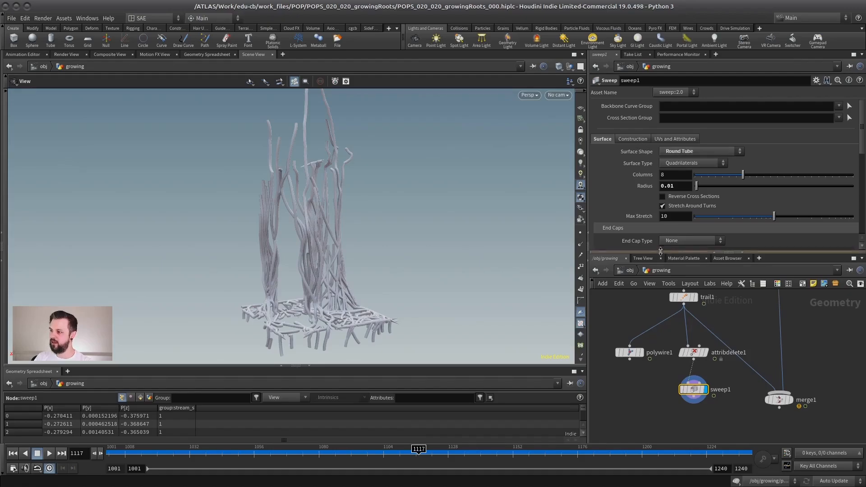
# - Enable Apply Scale Along Curve on sweep1 and shape the ramp to 0 at both ends, with value 1 from 0.276 to 0.696
pyautogui.moveTo(675, 251); pyautogui.dragTo(642, 358)
pyautogui.scroll(-3, 631, 199)
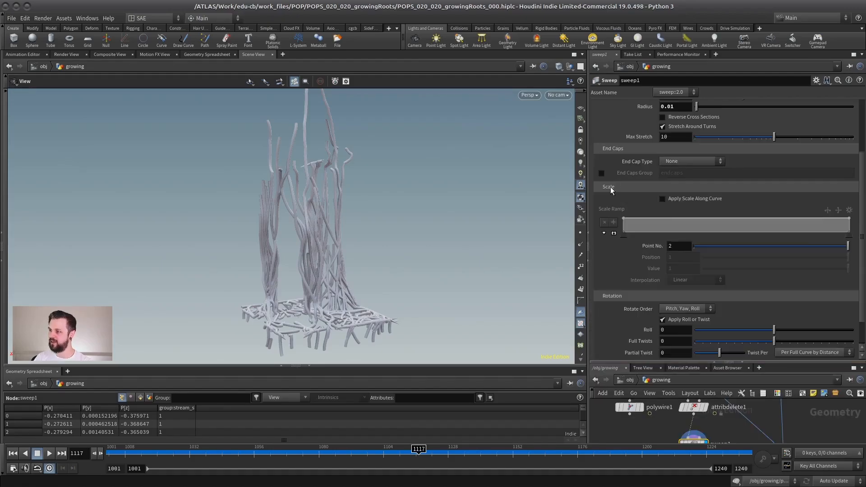
pyautogui.click(683, 198)
pyautogui.scroll(-2, 687, 180)
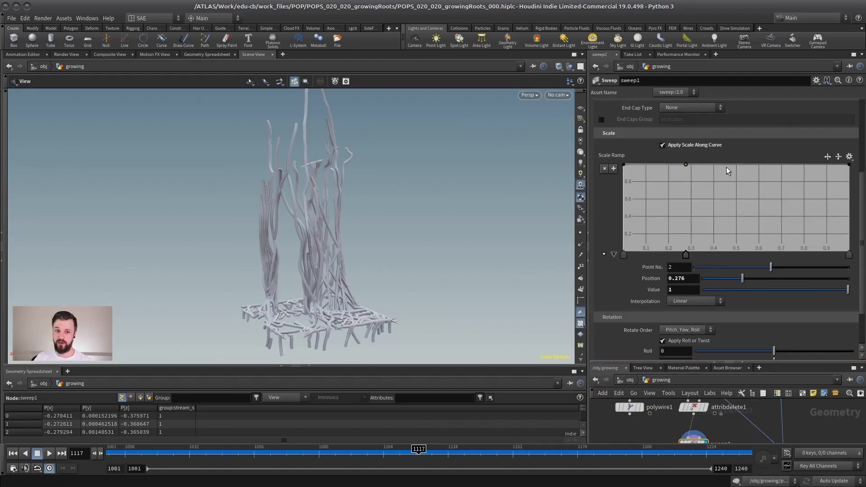
pyautogui.click(780, 164)
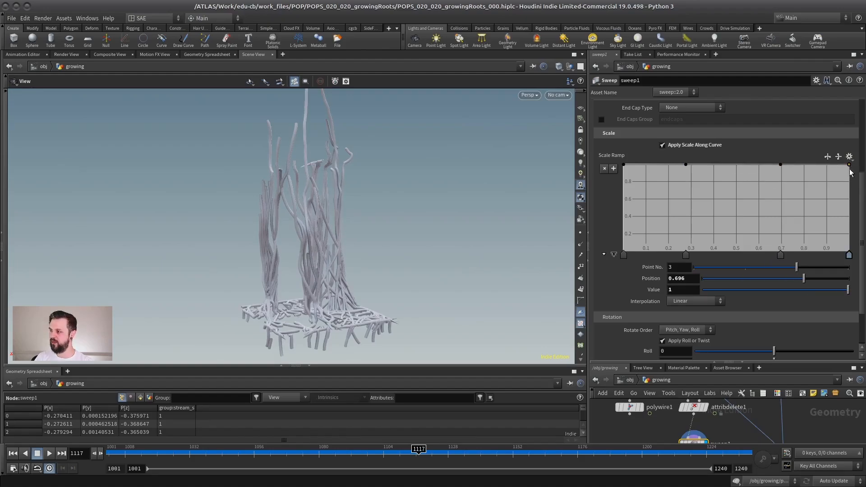
pyautogui.moveTo(849, 166); pyautogui.dragTo(844, 263)
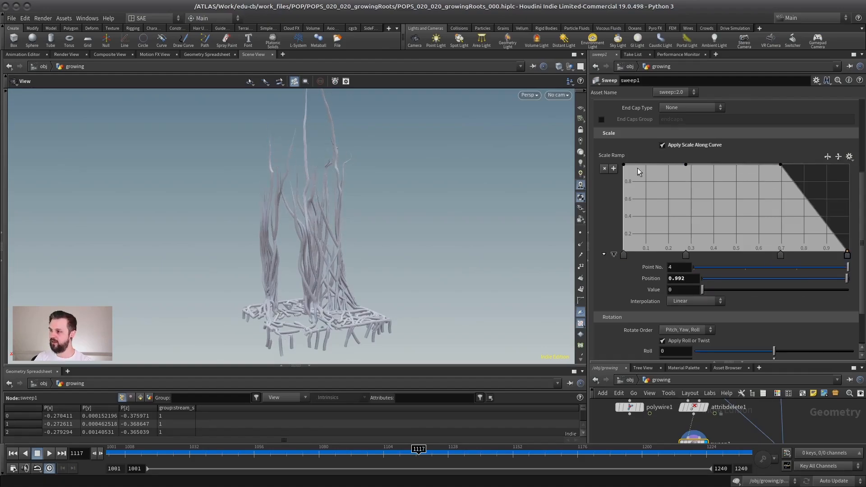
pyautogui.moveTo(624, 168); pyautogui.dragTo(623, 252)
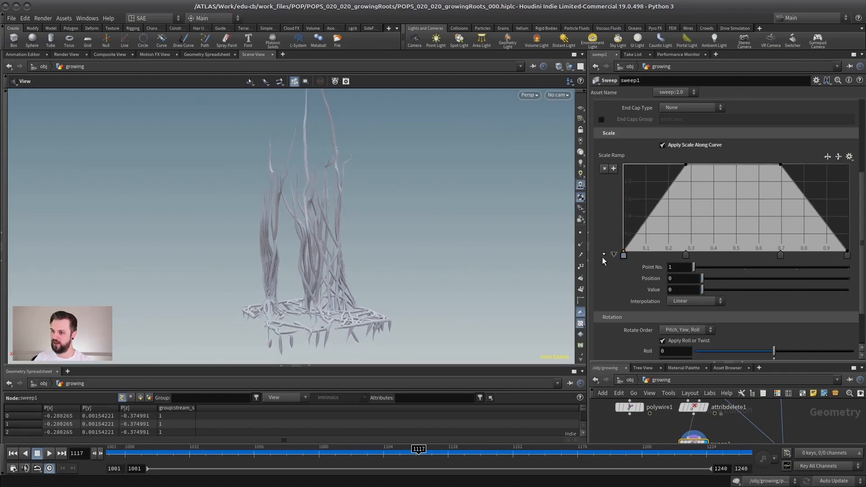
# - Examine the tapered root tips up close in wireframe, and play part of the growth in shaded display
pyautogui.scroll(3, 429, 174)
pyautogui.scroll(10, 282, 213)
pyautogui.press('w')
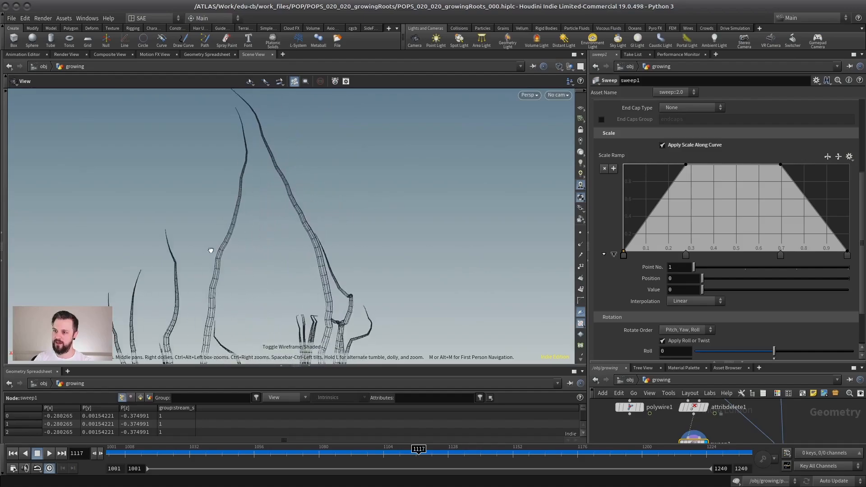
pyautogui.scroll(-6, 245, 273)
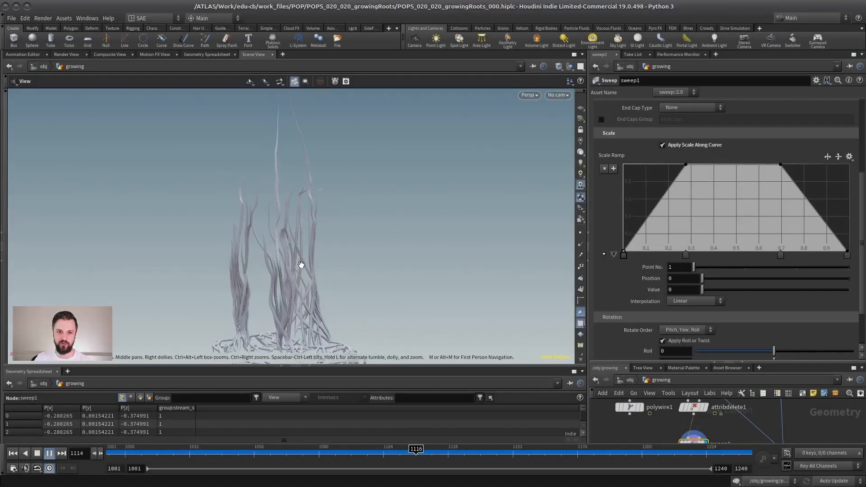
pyautogui.moveTo(301, 264); pyautogui.dragTo(354, 229)
pyautogui.click(37, 453)
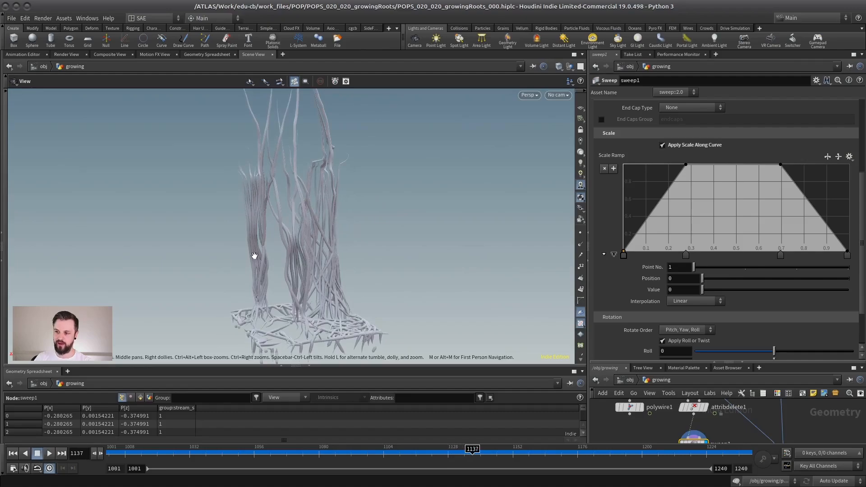
# - Change the viewport's background color scheme from light to the black one in the display options
pyautogui.scroll(-3, 253, 255)
pyautogui.press('d')
pyautogui.click(404, 84)
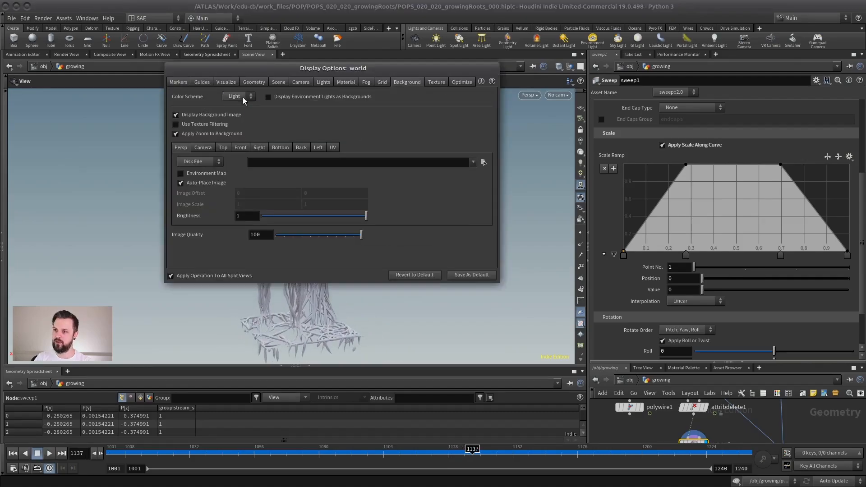
pyautogui.click(244, 99)
pyautogui.click(235, 116)
pyautogui.press('Escape')
pyautogui.moveTo(265, 237); pyautogui.dragTo(220, 276)
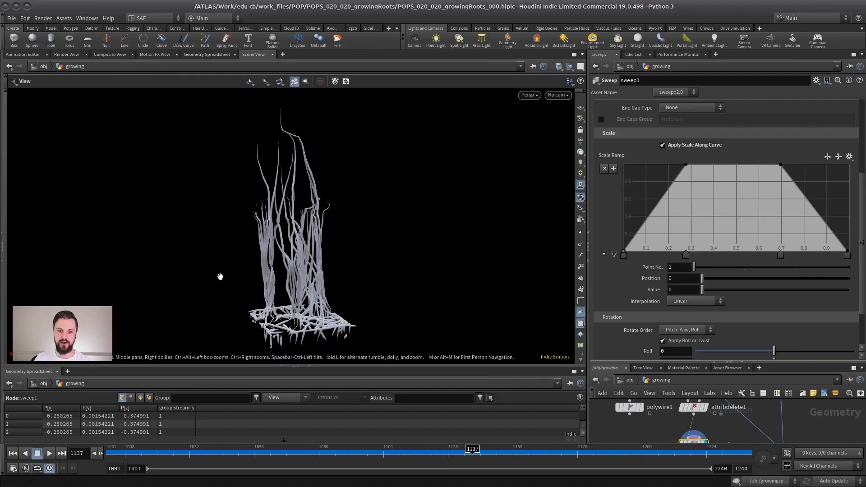
# - Play the tapered roots' growth from the first frame and watch it from different angles
pyautogui.click(13, 453)
pyautogui.click(50, 453)
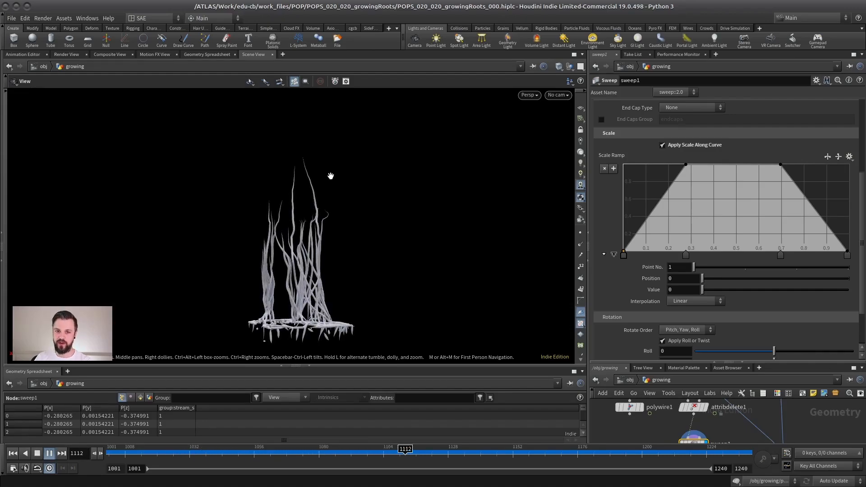
pyautogui.moveTo(711, 363); pyautogui.dragTo(712, 165)
pyautogui.moveTo(338, 235); pyautogui.dragTo(162, 257)
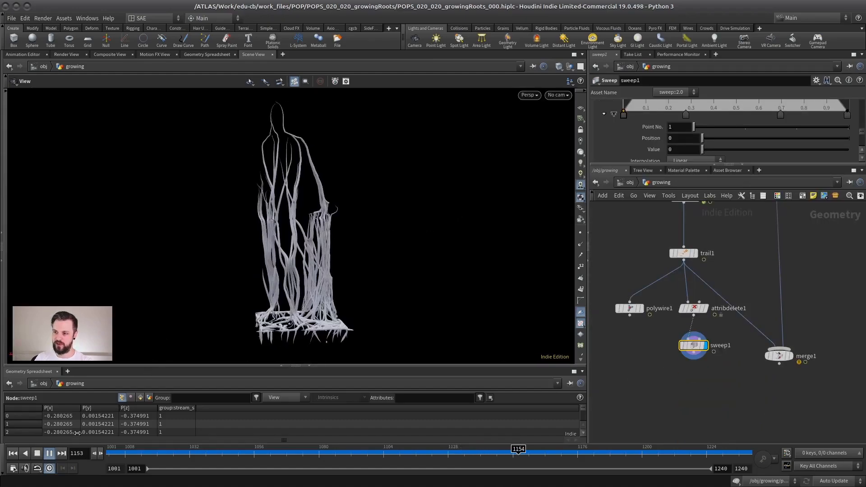
pyautogui.press('Up')
# - Set the constant birth rate of source_first_input inside popnet to 50
pyautogui.moveTo(729, 240); pyautogui.dragTo(725, 345, button='middle')
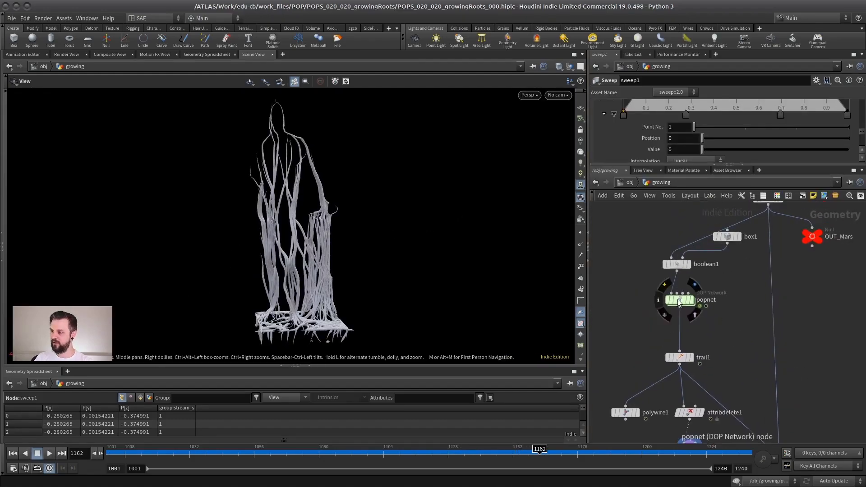
pyautogui.doubleClick(681, 300)
pyautogui.click(722, 284)
pyautogui.moveTo(657, 165); pyautogui.dragTo(658, 221)
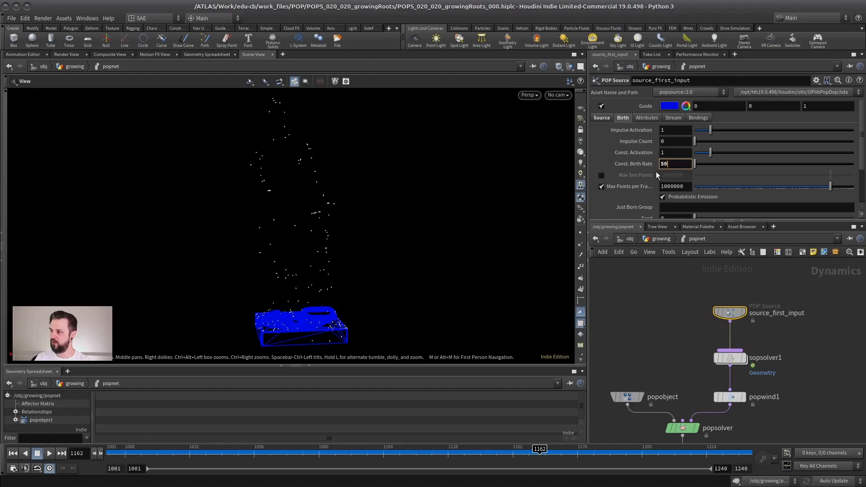
pyautogui.scroll(-3, 653, 306)
pyautogui.moveTo(654, 305); pyautogui.dragTo(644, 302, button='middle')
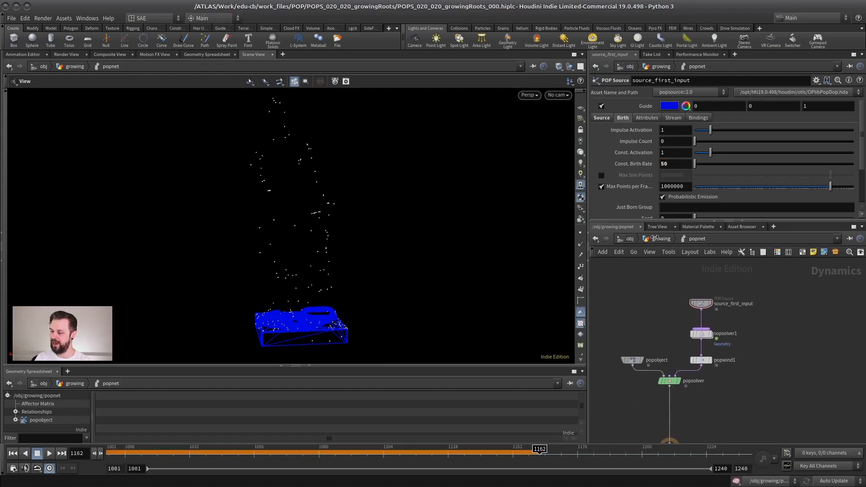
# - Show popwind1's parameters and replay the particle simulation from the first frame to judge its motion
pyautogui.click(701, 360)
pyautogui.scroll(2, 724, 337)
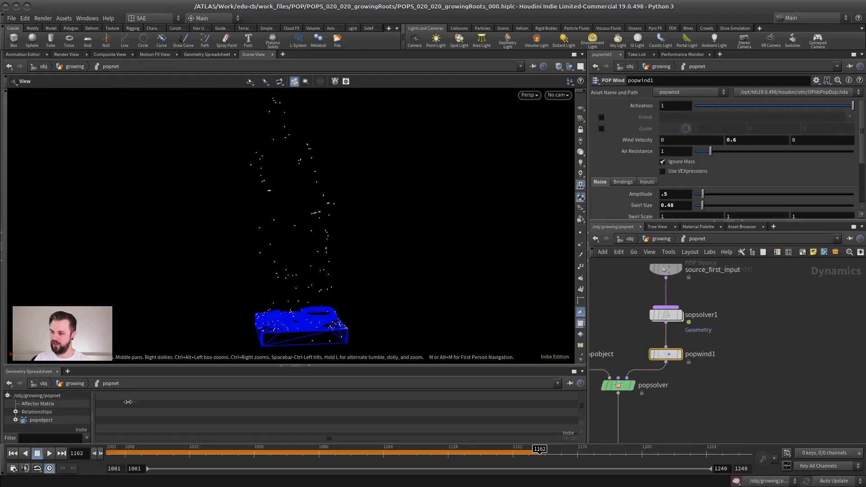
pyautogui.click(13, 454)
pyautogui.click(49, 453)
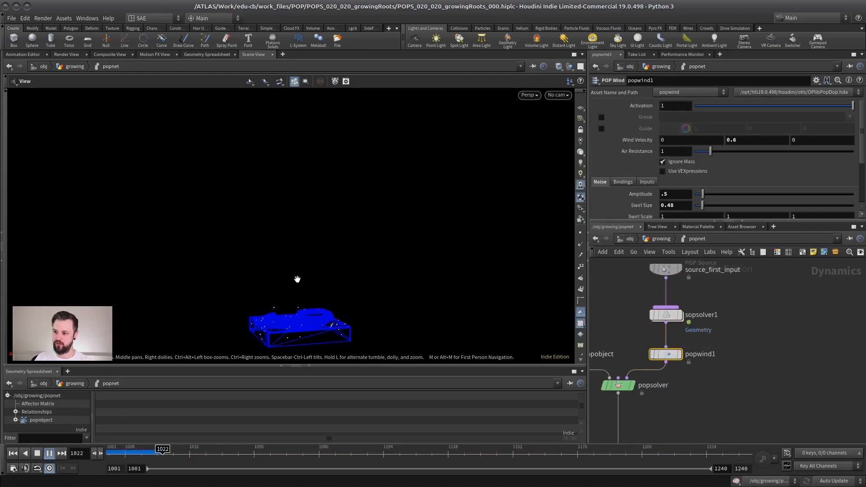
pyautogui.click(37, 454)
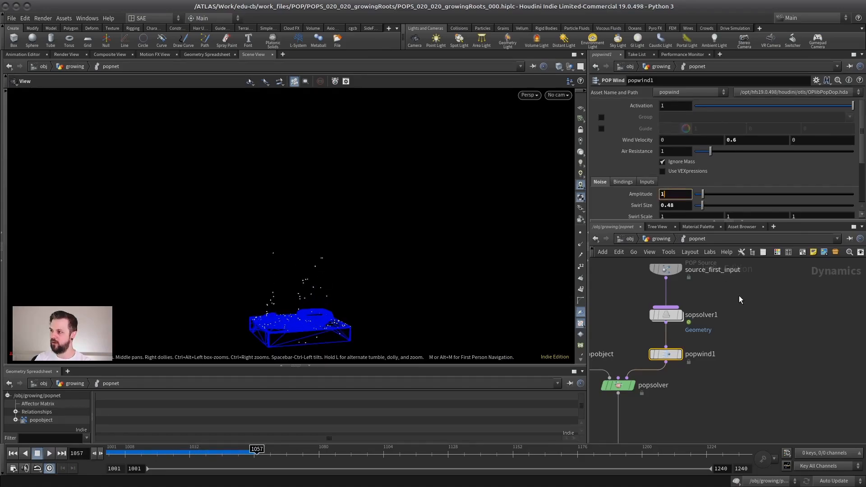
# - Set popwind1's noise amplitude to 1 and swirl size to 0.3
pyautogui.click(741, 309)
pyautogui.moveTo(766, 221); pyautogui.dragTo(766, 263)
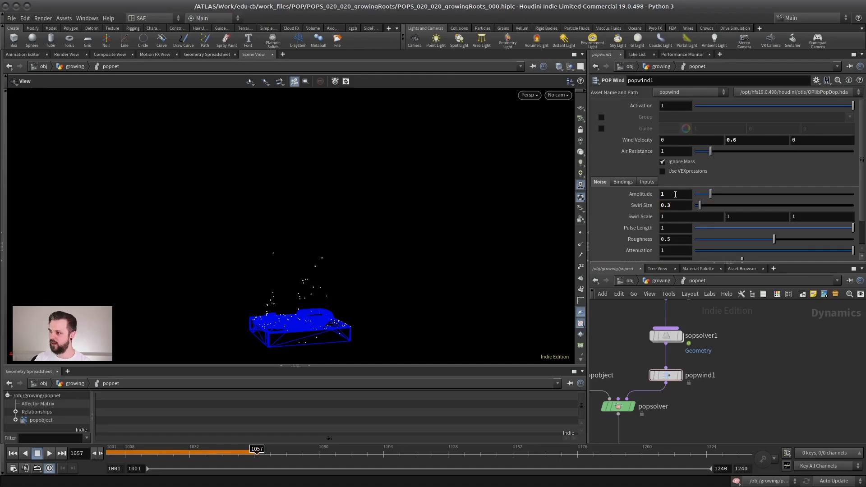
pyautogui.click(659, 281)
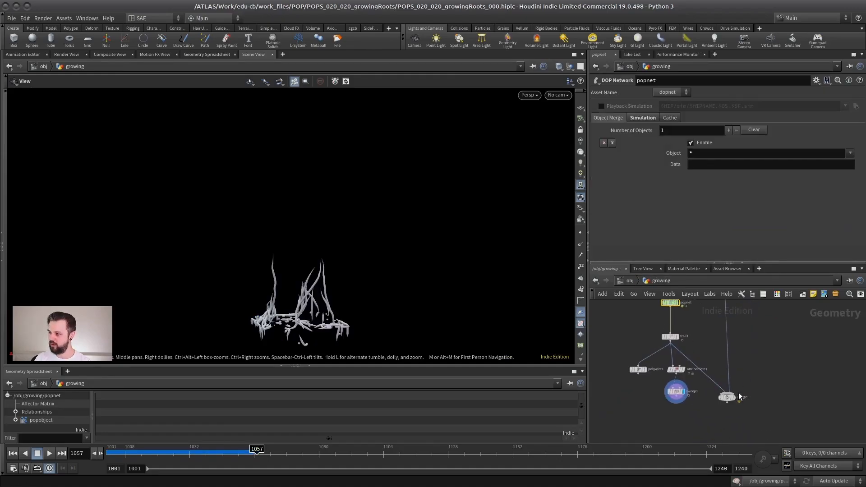
# - With merge1 displayed, insert a Color node on the statue's connection to it and set its color to grey at 0.347
pyautogui.click(736, 397)
pyautogui.click(727, 398)
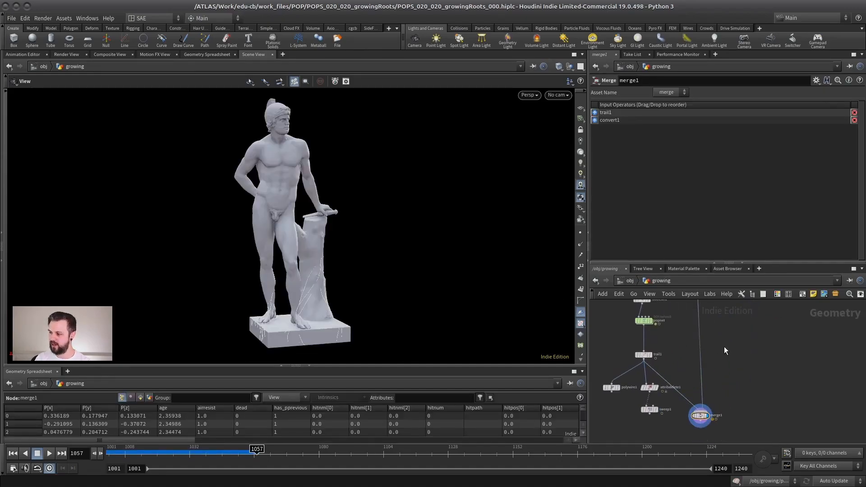
pyautogui.press('Tab')
pyautogui.write('null')
pyautogui.press('Return')
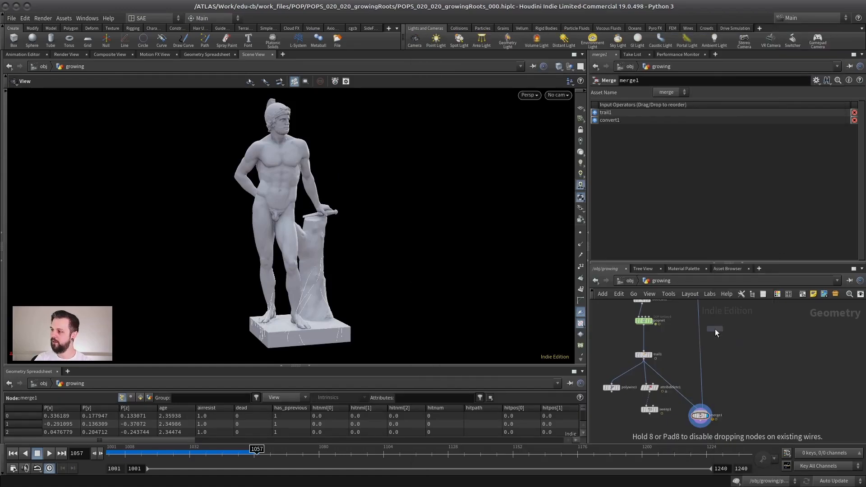
pyautogui.click(699, 356)
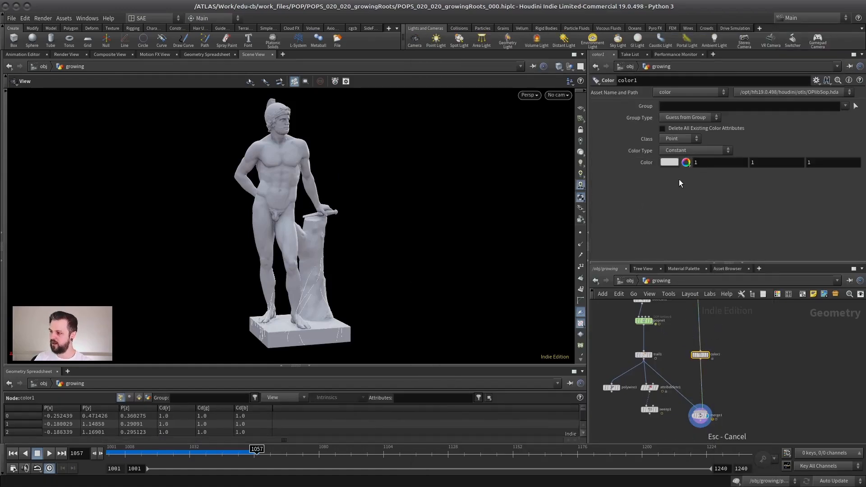
pyautogui.click(686, 163)
pyautogui.moveTo(765, 217); pyautogui.dragTo(723, 217)
# - Connect sweep1 to merge1 and cut the direct connection from trail1 to merge1
pyautogui.scroll(3, 666, 365)
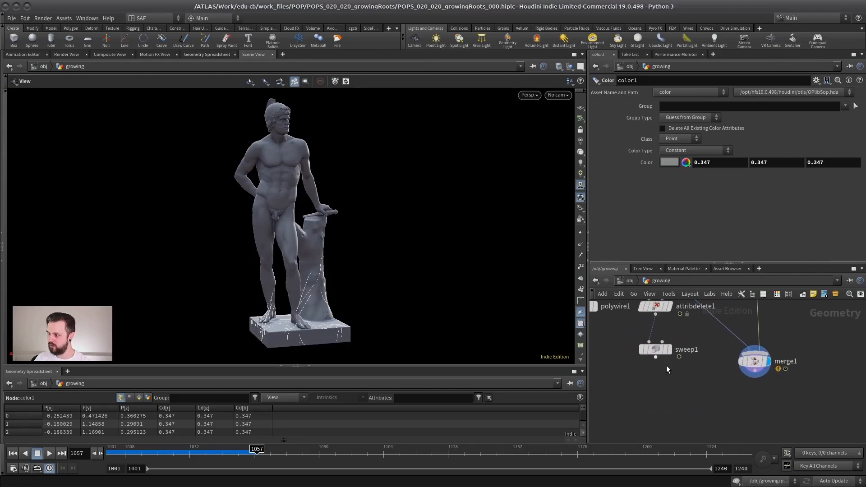
pyautogui.moveTo(717, 360); pyautogui.dragTo(764, 391)
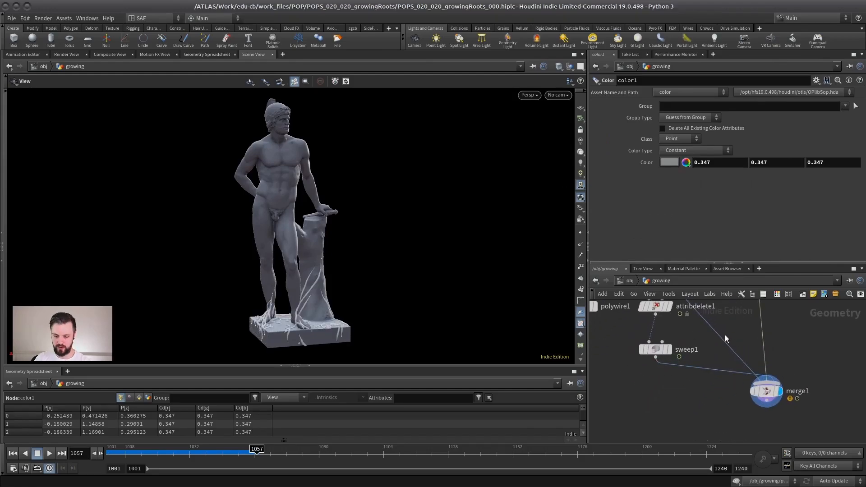
pyautogui.press('y')
pyautogui.moveTo(715, 338); pyautogui.dragTo(728, 339)
# - Play the growth on the merged statue and examine the roots climbing its surface from several angles
pyautogui.keyDown('alt'); pyautogui.moveTo(298, 282); pyautogui.dragTo(274, 260); pyautogui.keyUp('alt')
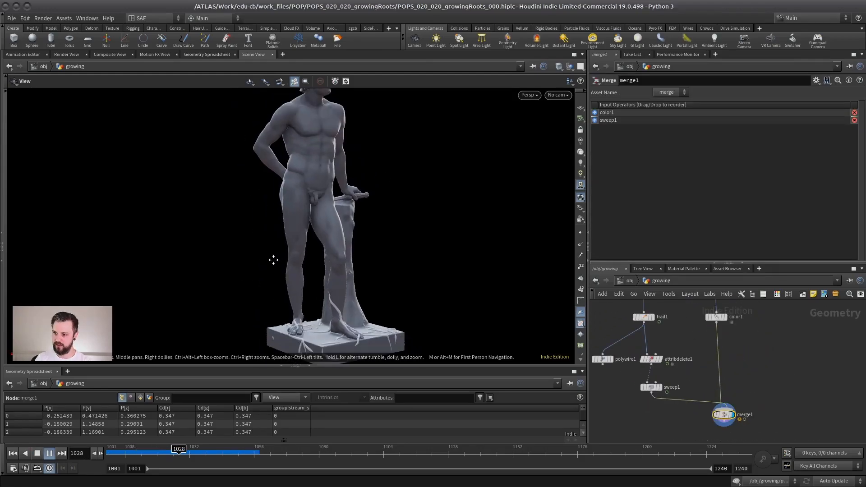
pyautogui.moveTo(273, 260); pyautogui.dragTo(253, 236, button='middle')
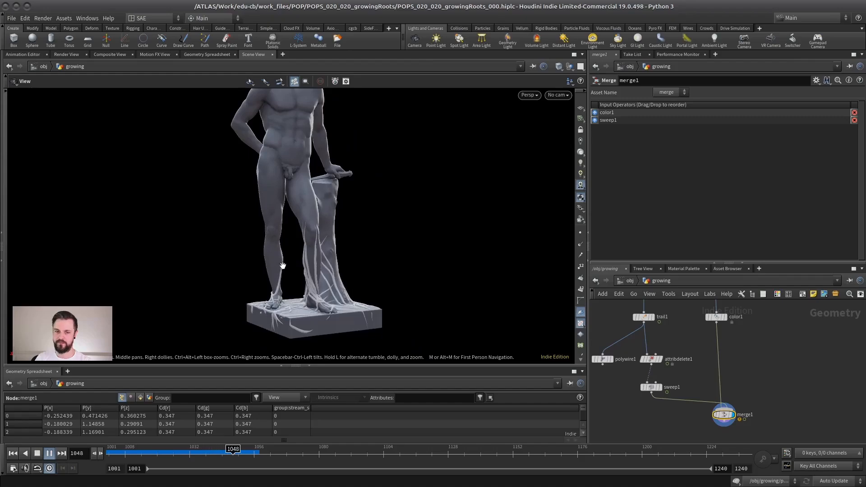
pyautogui.keyDown('alt'); pyautogui.moveTo(283, 266); pyautogui.dragTo(232, 283); pyautogui.keyUp('alt')
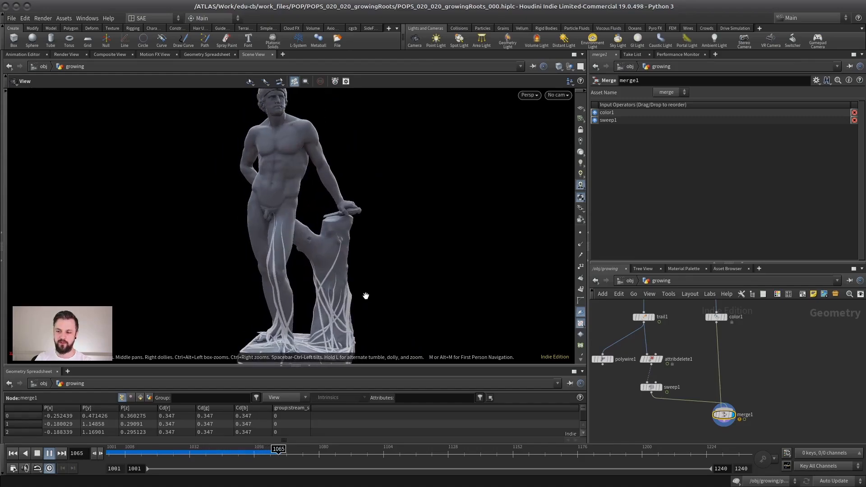
pyautogui.moveTo(311, 277); pyautogui.dragTo(271, 274)
pyautogui.moveTo(311, 297); pyautogui.dragTo(337, 267, button='middle')
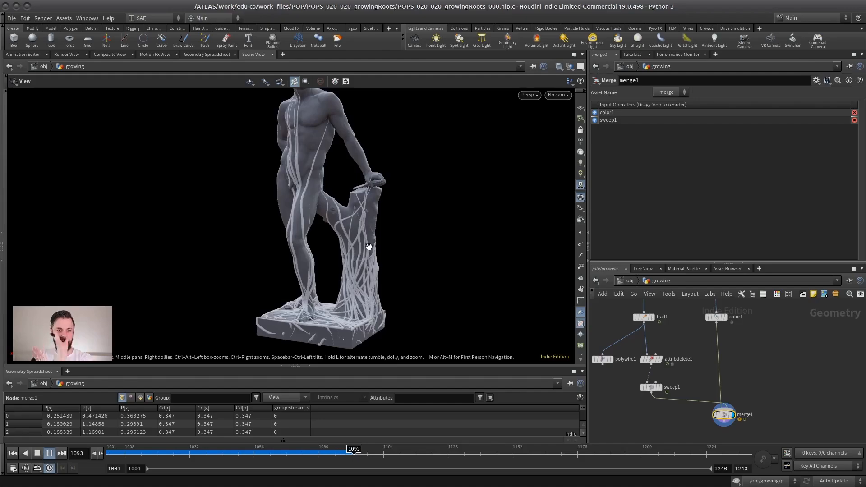
pyautogui.moveTo(282, 216); pyautogui.dragTo(194, 217)
pyautogui.press('Up')
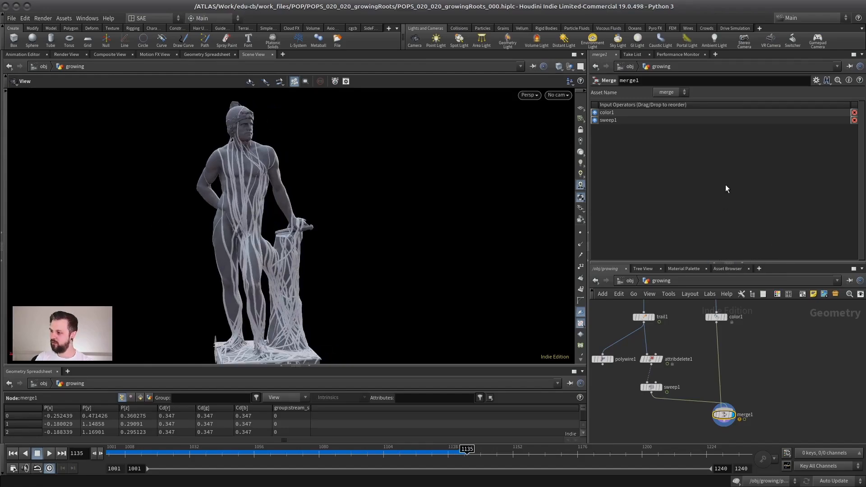
# - Space out attribdelete1 and sweep1, and insert a Color node between sweep1 and merge1
pyautogui.moveTo(651, 359); pyautogui.dragTo(644, 349)
pyautogui.moveTo(651, 387)
pyautogui.mouseDown()
pyautogui.moveTo(644, 371)
pyautogui.moveTo(643, 391)
pyautogui.mouseUp()
pyautogui.click(679, 392)
# - Set the roots' Color node to a soft green of 0.604919, 0.839, 0.370838
pyautogui.click(674, 162)
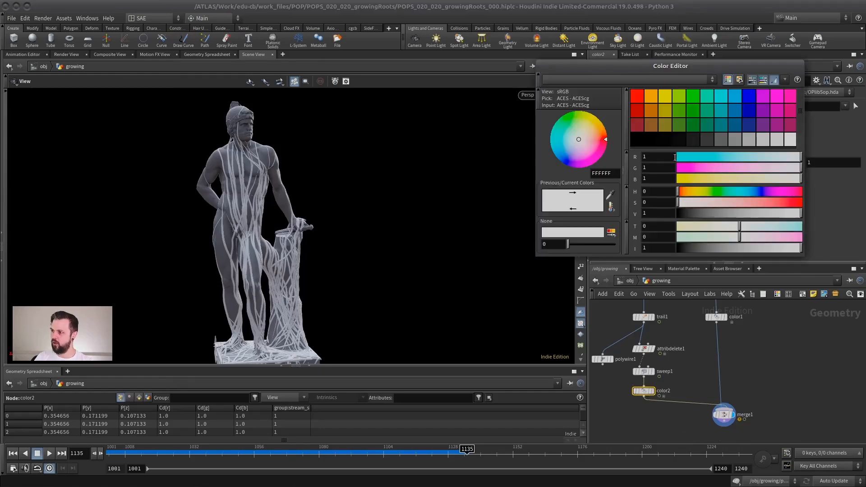
pyautogui.click(678, 111)
pyautogui.moveTo(784, 202); pyautogui.dragTo(803, 214)
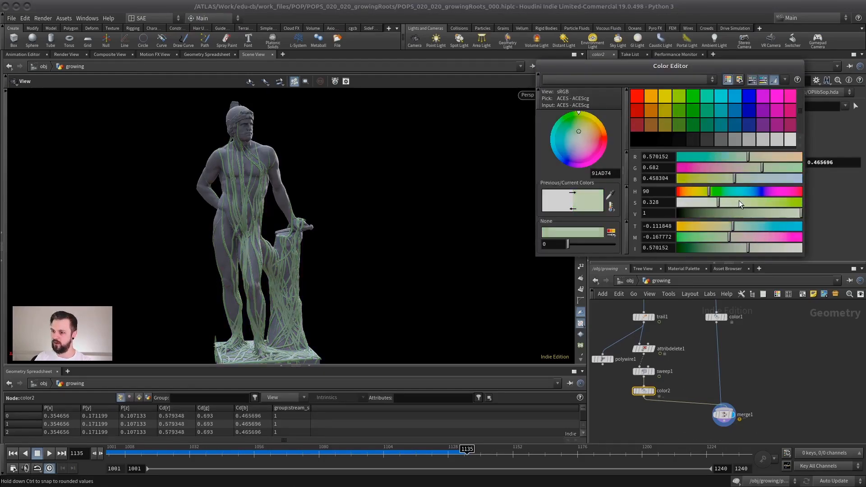
pyautogui.moveTo(739, 201)
pyautogui.mouseDown()
pyautogui.moveTo(756, 204)
pyautogui.moveTo(732, 199)
pyautogui.mouseUp()
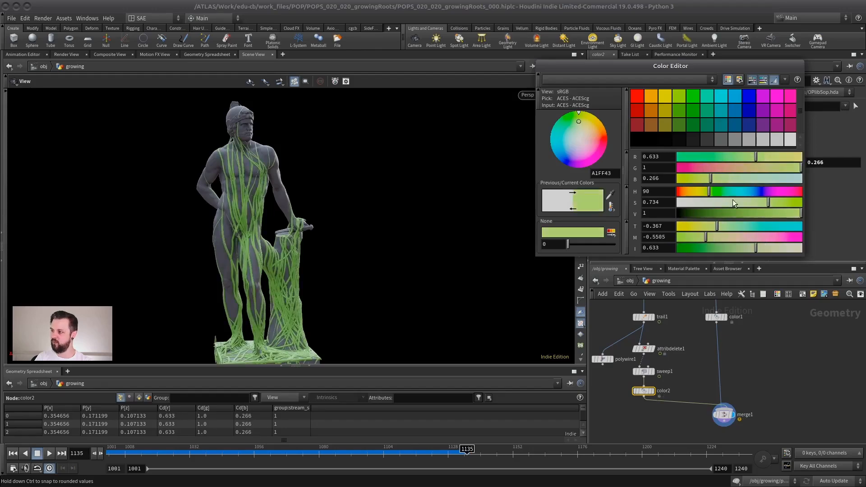
pyautogui.moveTo(779, 214)
pyautogui.mouseDown()
pyautogui.moveTo(757, 213)
pyautogui.moveTo(781, 213)
pyautogui.mouseUp()
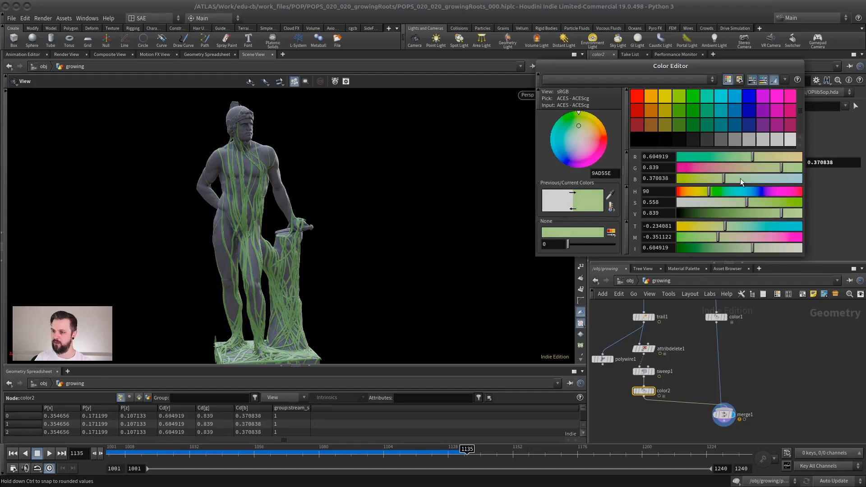
# - Replay the growth from the first frame, stop it around frame 1103, and examine the green roots on the legs, stump and base
pyautogui.moveTo(294, 273); pyautogui.dragTo(275, 270)
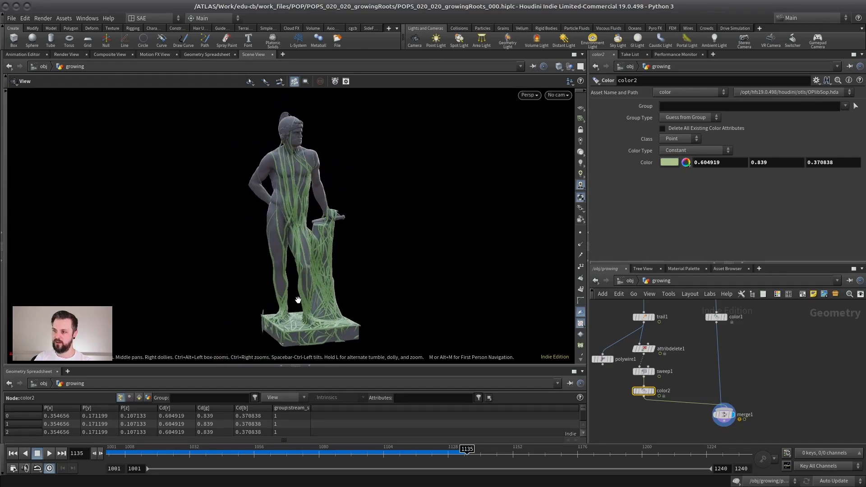
pyautogui.click(15, 454)
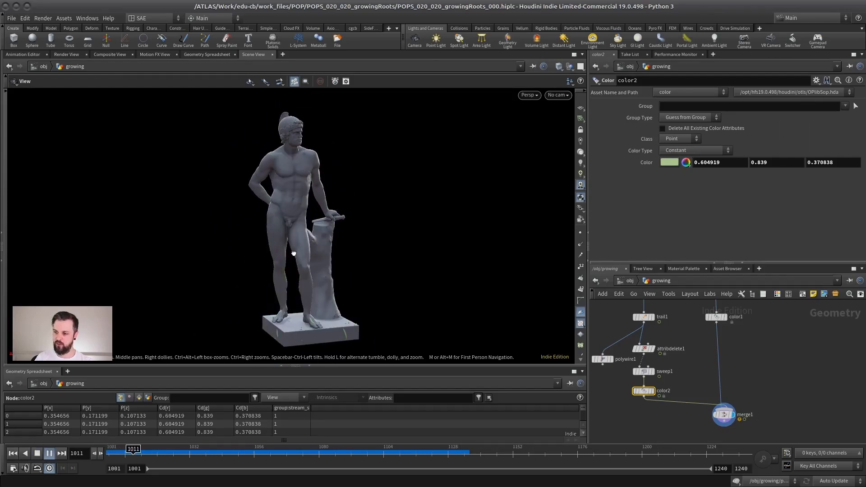
pyautogui.moveTo(328, 248); pyautogui.dragTo(275, 261)
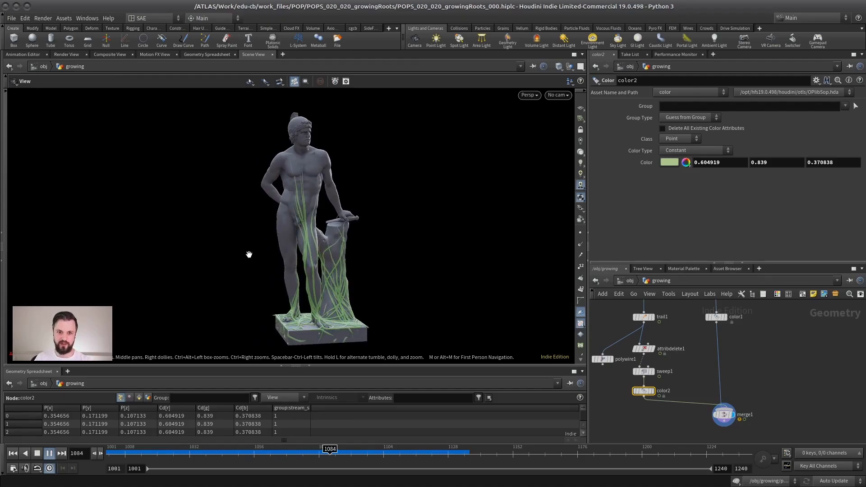
pyautogui.click(38, 453)
pyautogui.scroll(10, 297, 235)
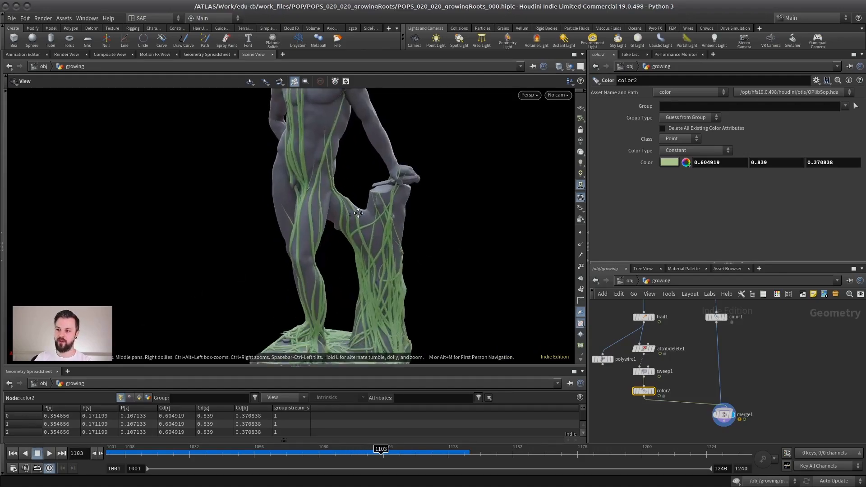
pyautogui.moveTo(297, 236); pyautogui.dragTo(210, 176)
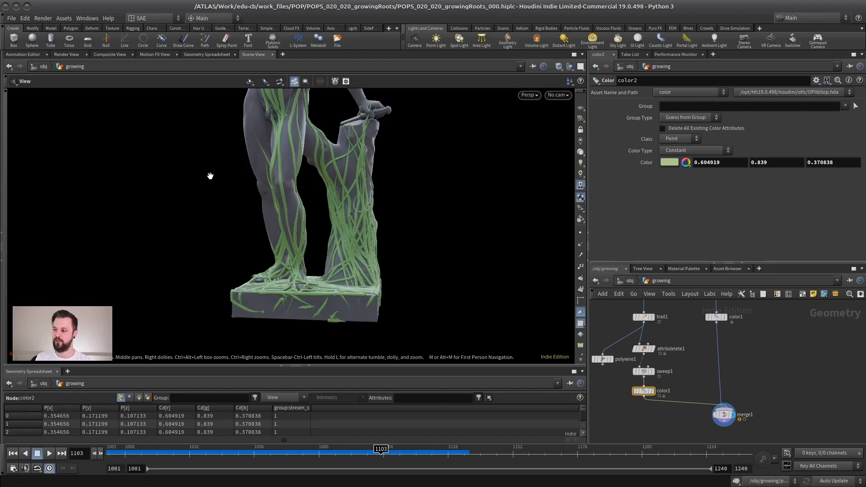
# - Enlarge the network area, display the popnet node, and scrub through the timeline to examine the bare particles climbing
pyautogui.moveTo(727, 326); pyautogui.dragTo(755, 364, button='middle')
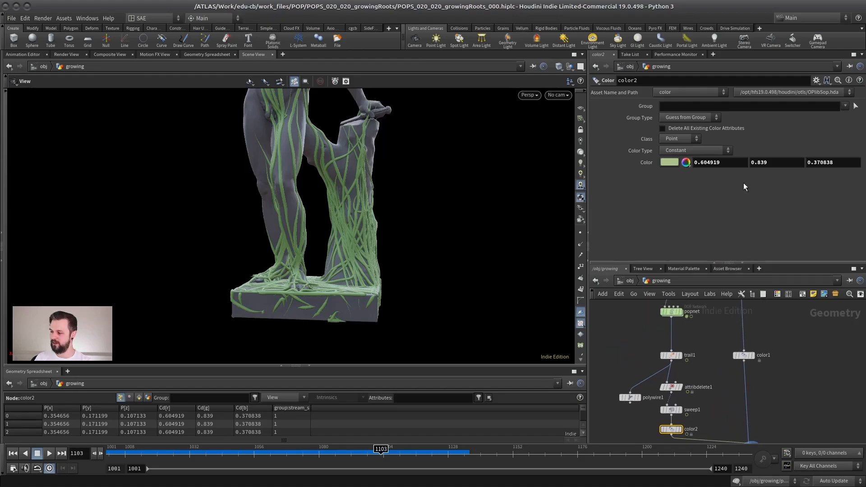
pyautogui.moveTo(722, 261); pyautogui.dragTo(717, 168)
pyautogui.scroll(3, 684, 253)
pyautogui.click(668, 276)
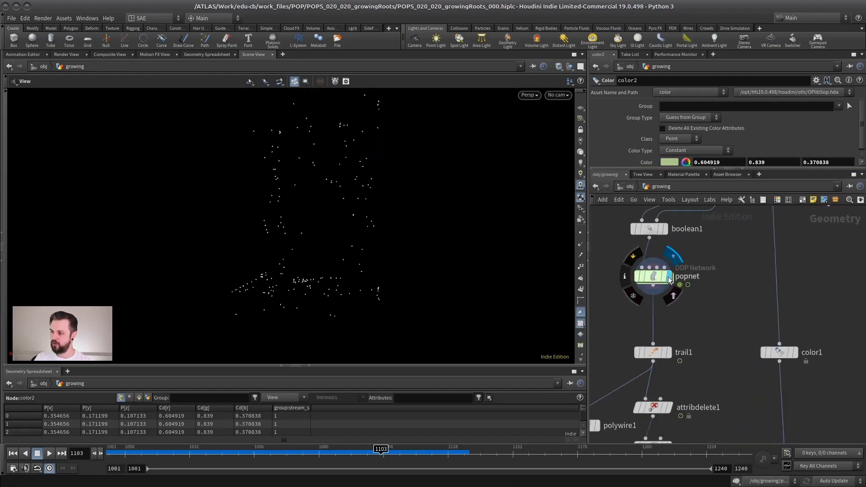
pyautogui.moveTo(197, 449); pyautogui.dragTo(224, 450)
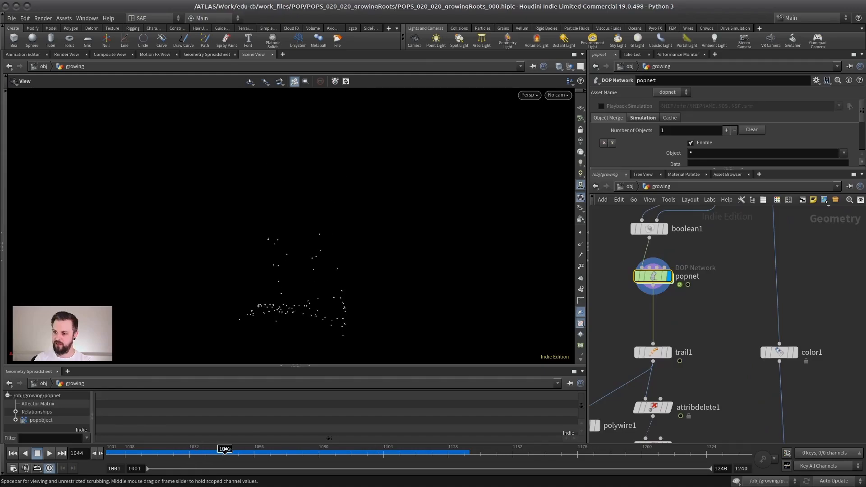
pyautogui.moveTo(372, 441)
pyautogui.mouseDown()
pyautogui.moveTo(413, 441)
pyautogui.moveTo(251, 439)
pyautogui.moveTo(412, 426)
pyautogui.mouseUp()
pyautogui.moveTo(280, 421); pyautogui.dragTo(367, 421)
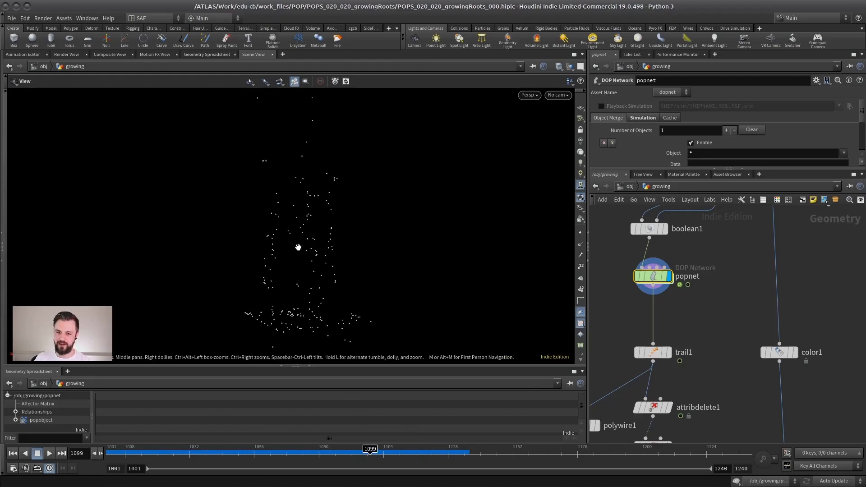
# - Display merge1 again, then scrub and play the growth while examining the green roots on the statue from several angles
pyautogui.moveTo(711, 339); pyautogui.dragTo(667, 198, button='middle')
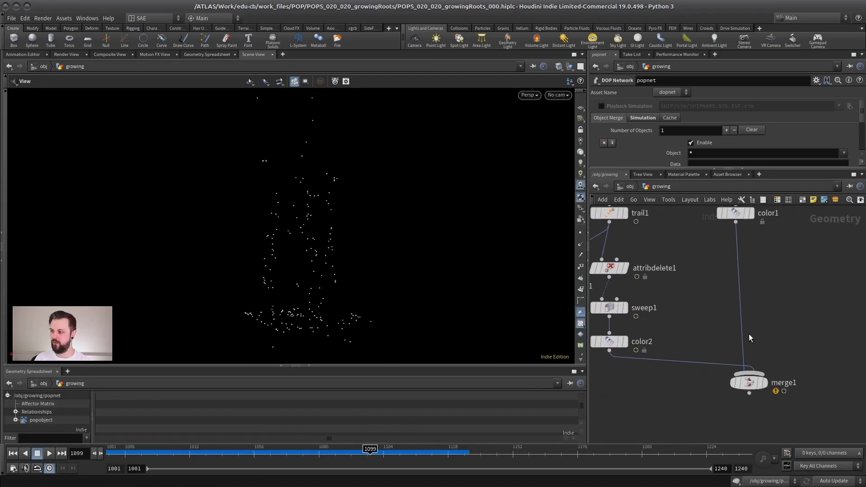
pyautogui.click(767, 383)
pyautogui.moveTo(207, 451); pyautogui.dragTo(187, 452)
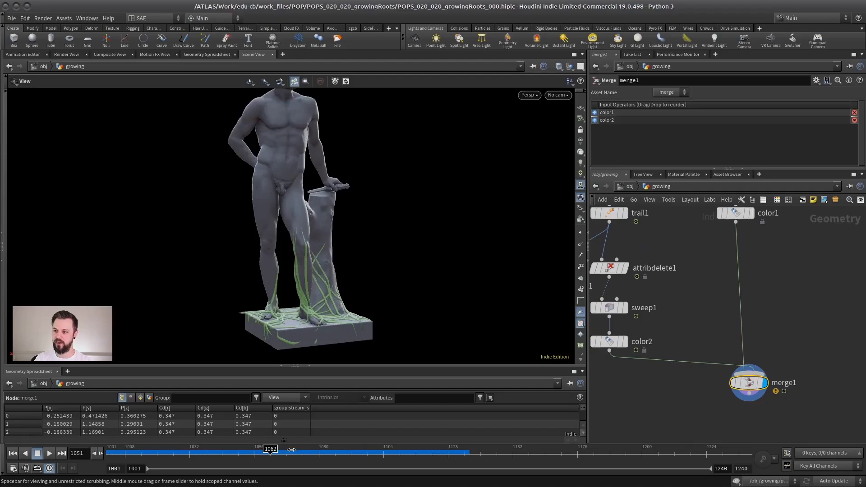
pyautogui.moveTo(291, 449); pyautogui.dragTo(412, 450)
pyautogui.moveTo(259, 236); pyautogui.dragTo(297, 243)
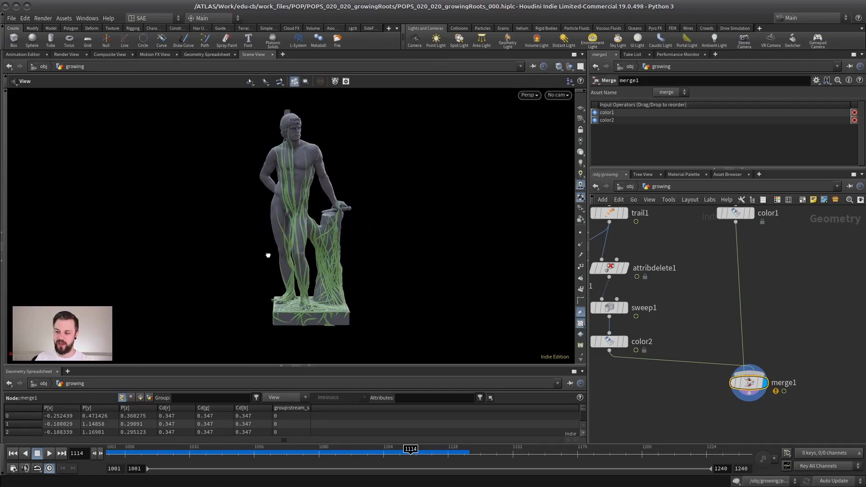
pyautogui.moveTo(268, 256); pyautogui.dragTo(327, 262)
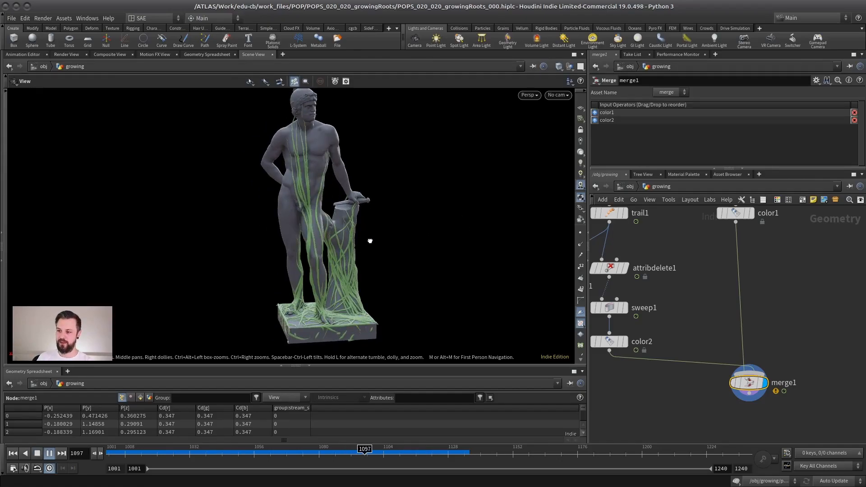
pyautogui.moveTo(370, 241); pyautogui.dragTo(329, 231)
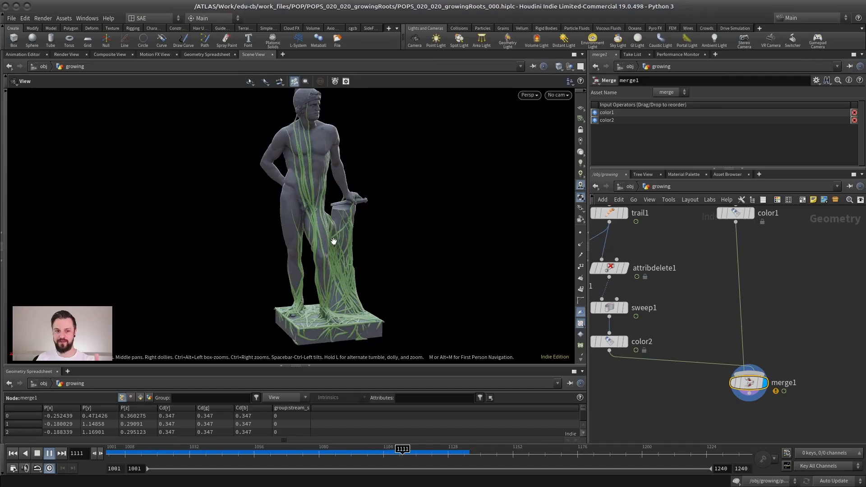